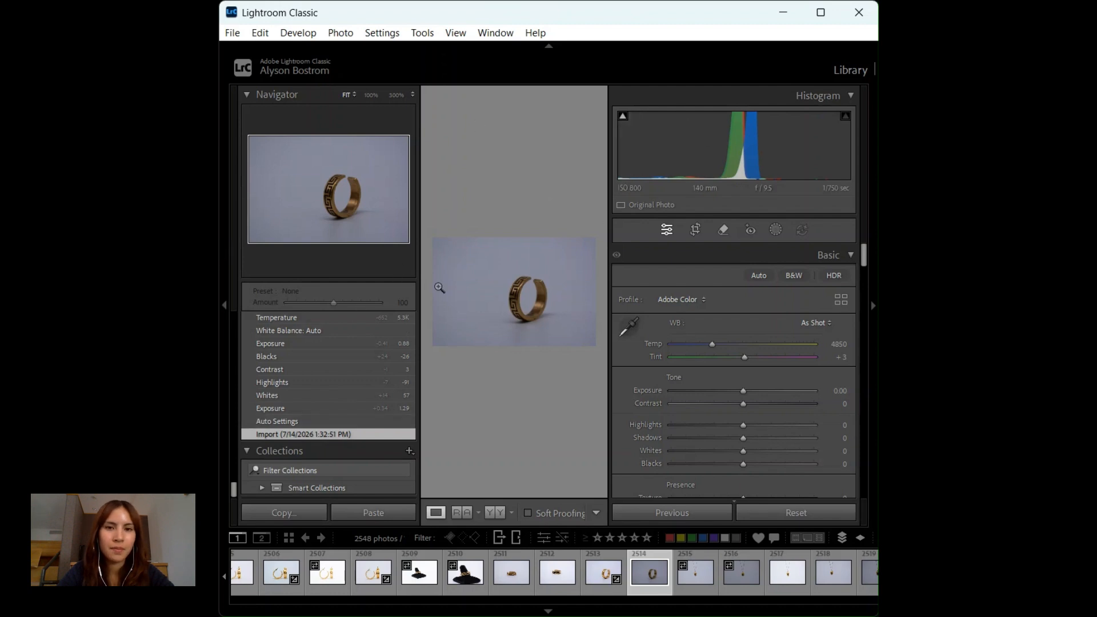
# - View the ring photo in the Library module and return to the Develop module
pyautogui.click(847, 70)
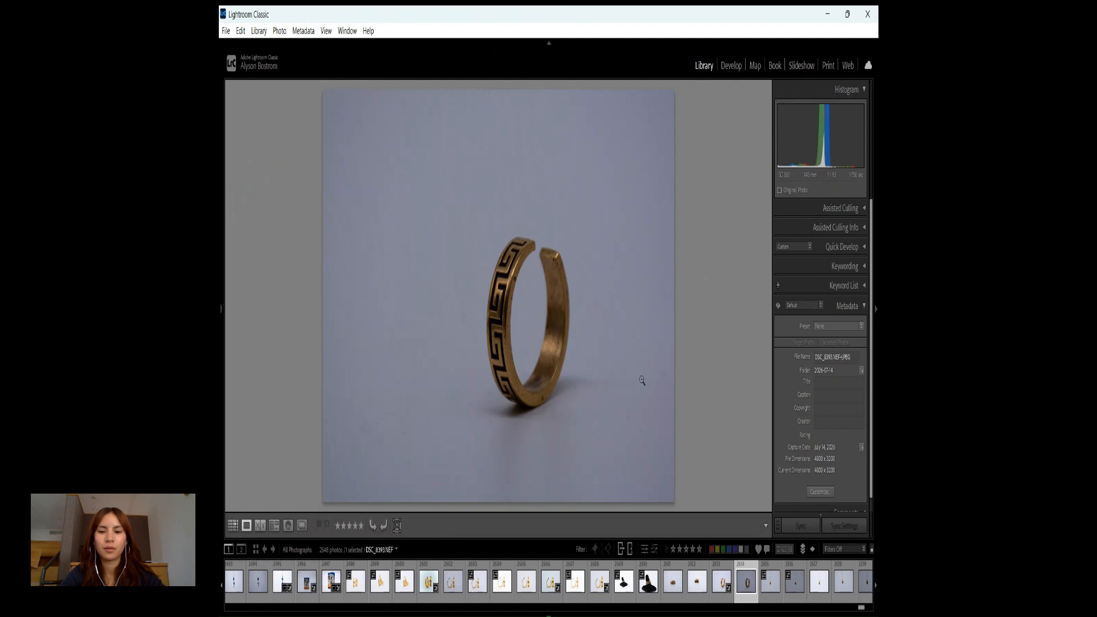
pyautogui.click(734, 71)
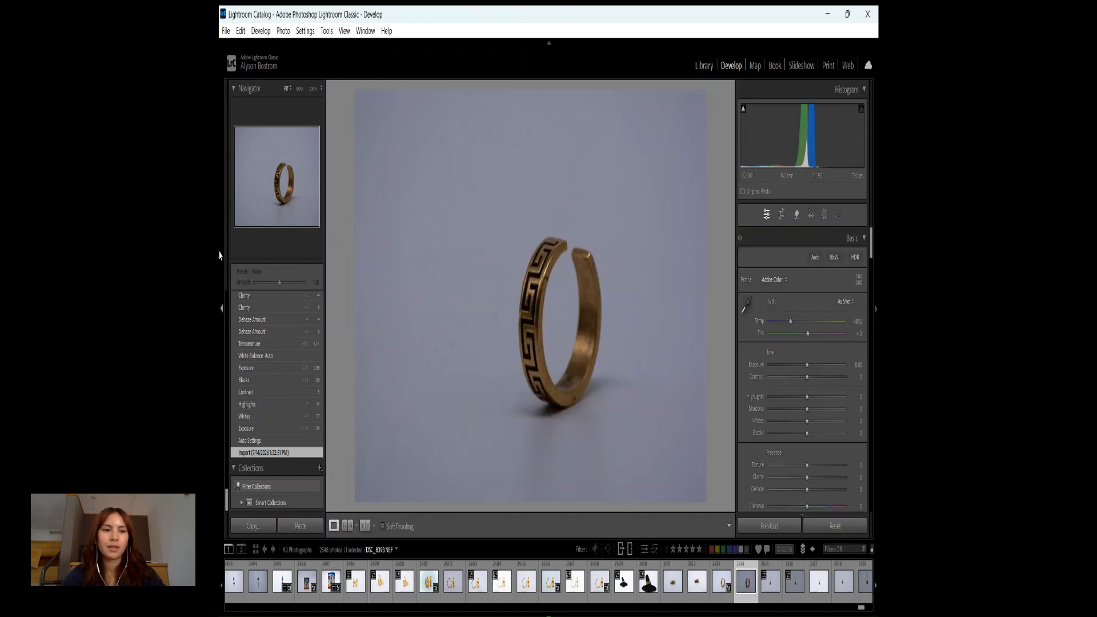
pyautogui.click(222, 312)
pyautogui.click(221, 312)
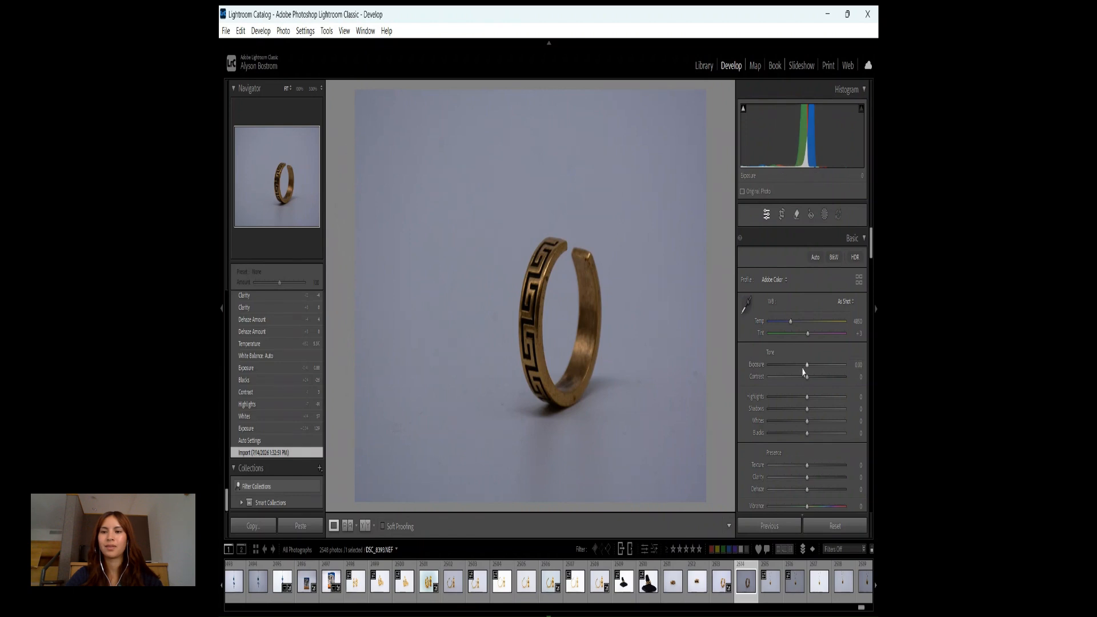
# - Raise the ring photo's Exposure to about +0.84
pyautogui.scroll(-1, 794, 335)
pyautogui.scroll(-1, 813, 280)
pyautogui.scroll(1, 813, 279)
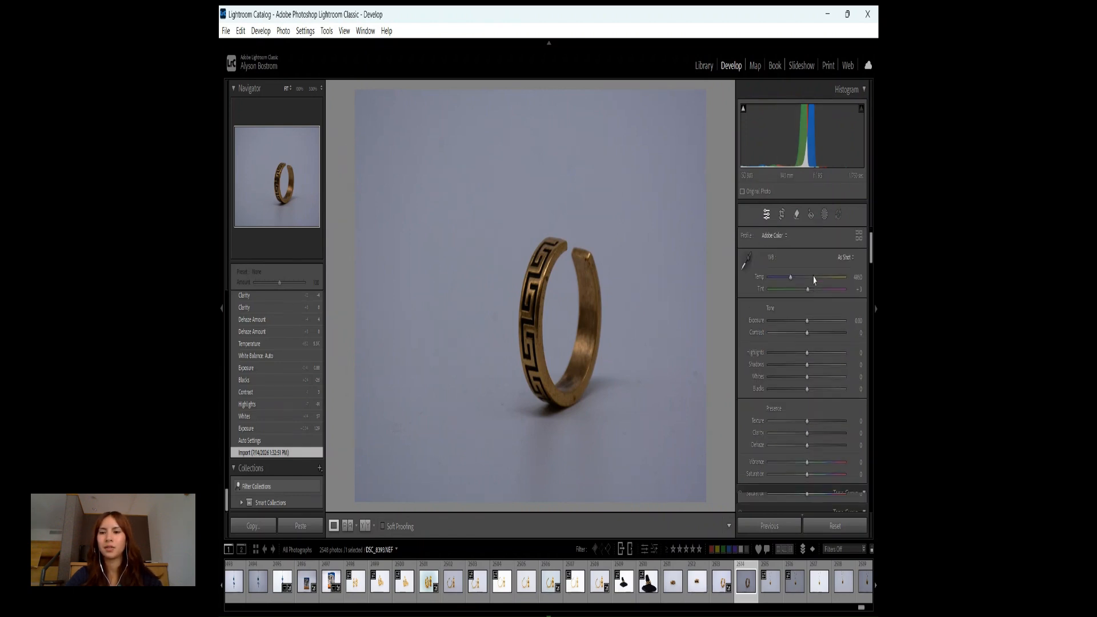
pyautogui.scroll(-1, 817, 339)
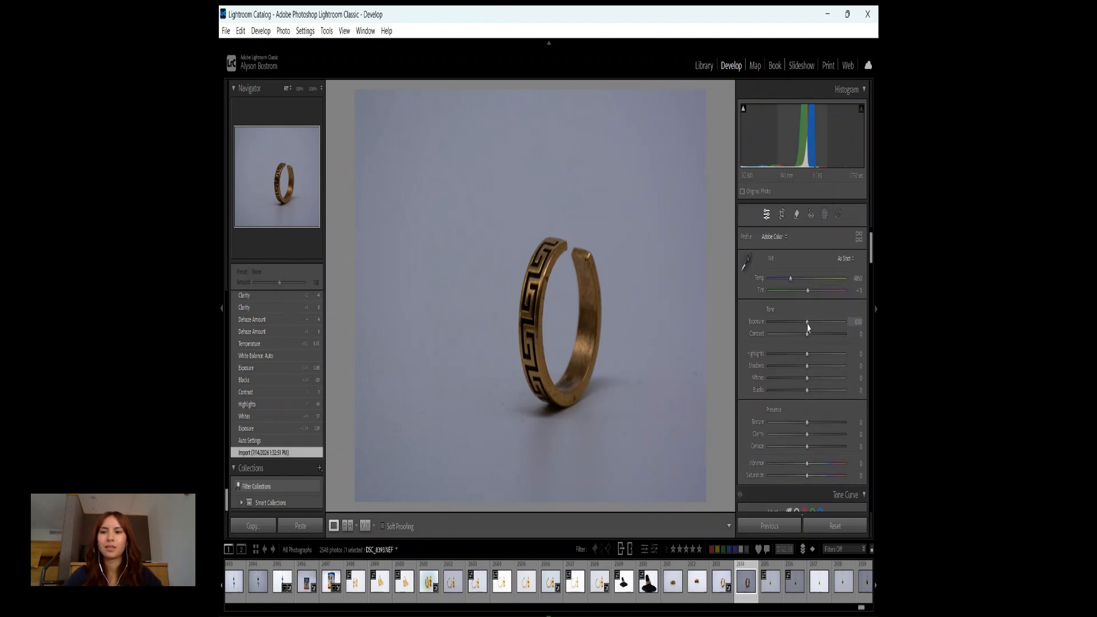
pyautogui.moveTo(807, 323)
pyautogui.mouseDown()
pyautogui.moveTo(787, 330)
pyautogui.moveTo(852, 324)
pyautogui.moveTo(814, 333)
pyautogui.mouseUp()
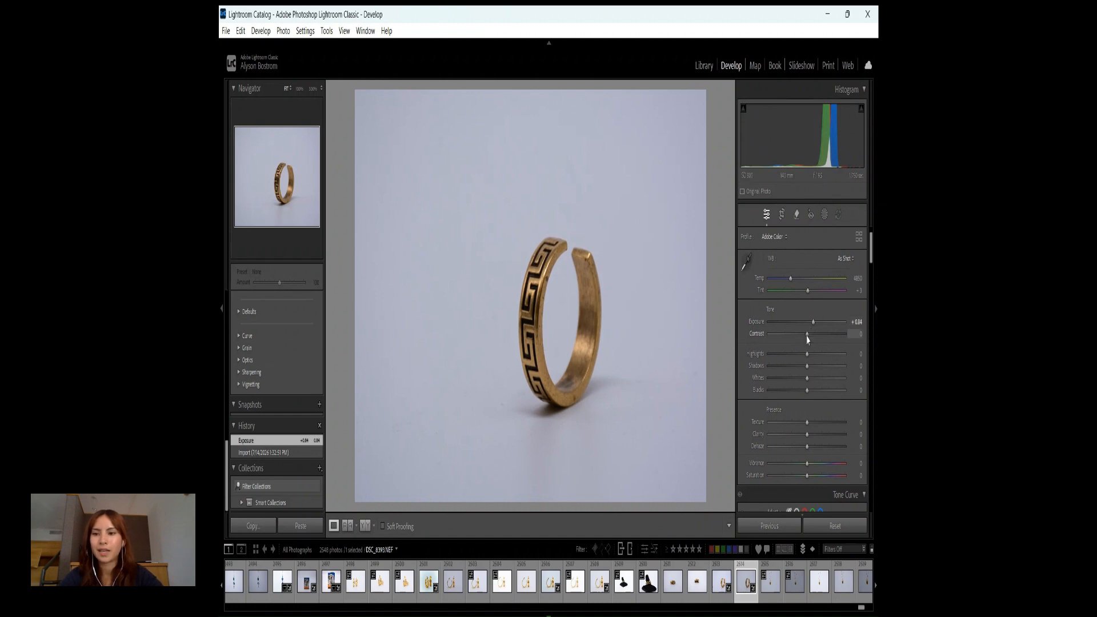
# - Test the Contrast up to +100 and settle it at +13
pyautogui.moveTo(810, 337); pyautogui.dragTo(848, 331)
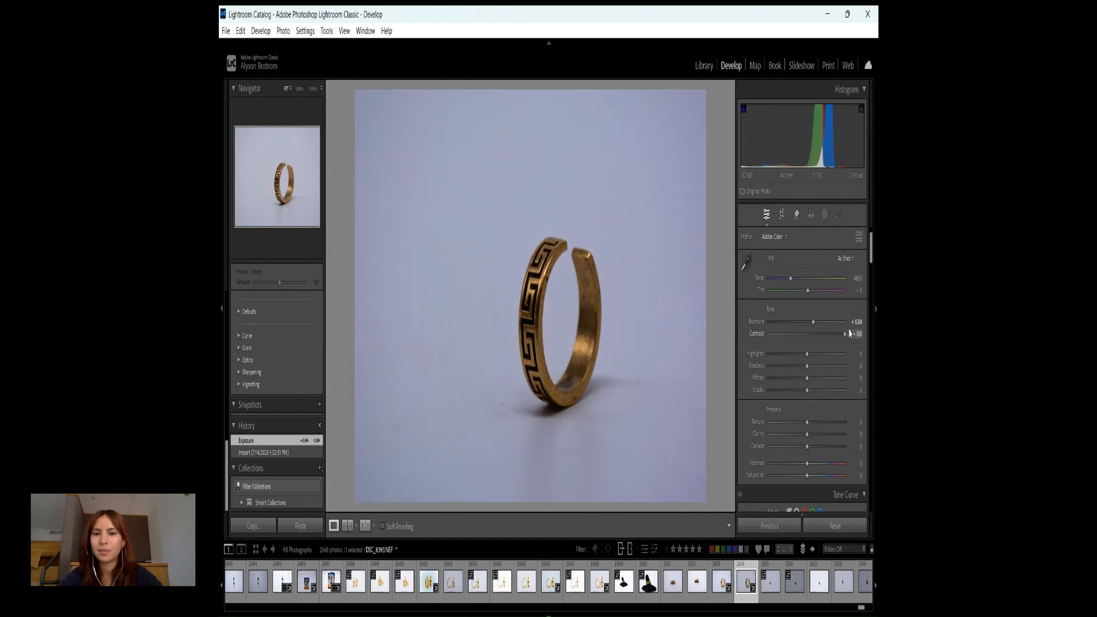
pyautogui.moveTo(769, 335); pyautogui.dragTo(869, 341)
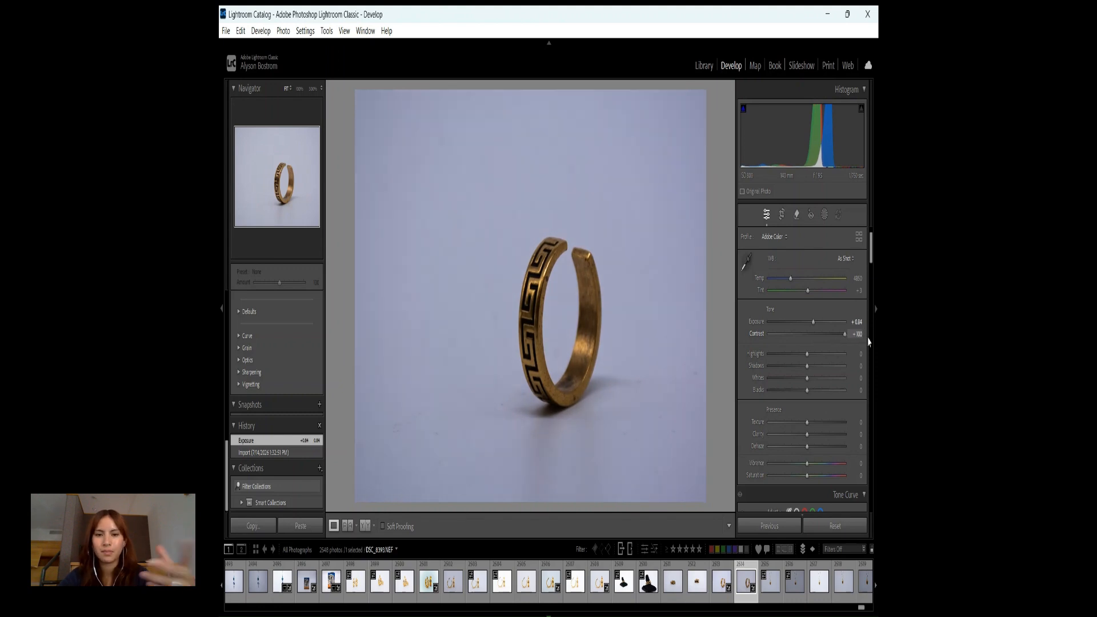
pyautogui.moveTo(804, 359)
pyautogui.mouseDown()
pyautogui.moveTo(767, 356)
pyautogui.moveTo(813, 351)
pyautogui.mouseUp()
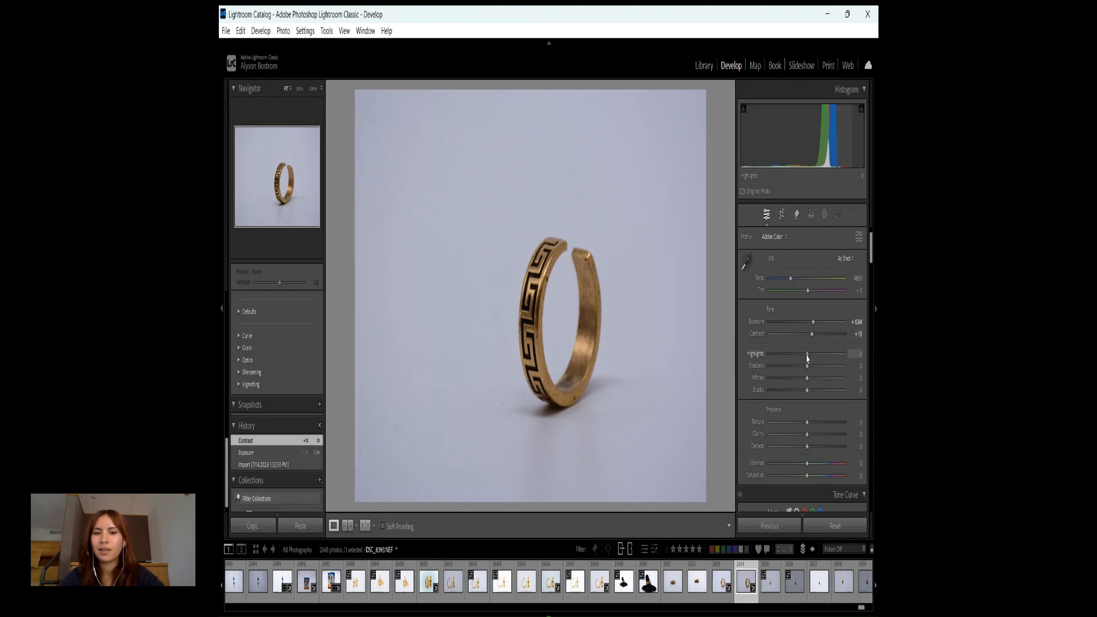
# - Turn on the clipping warnings and set Highlights to -10 after testing Highlights and Whites at +100
pyautogui.moveTo(806, 357); pyautogui.dragTo(800, 358)
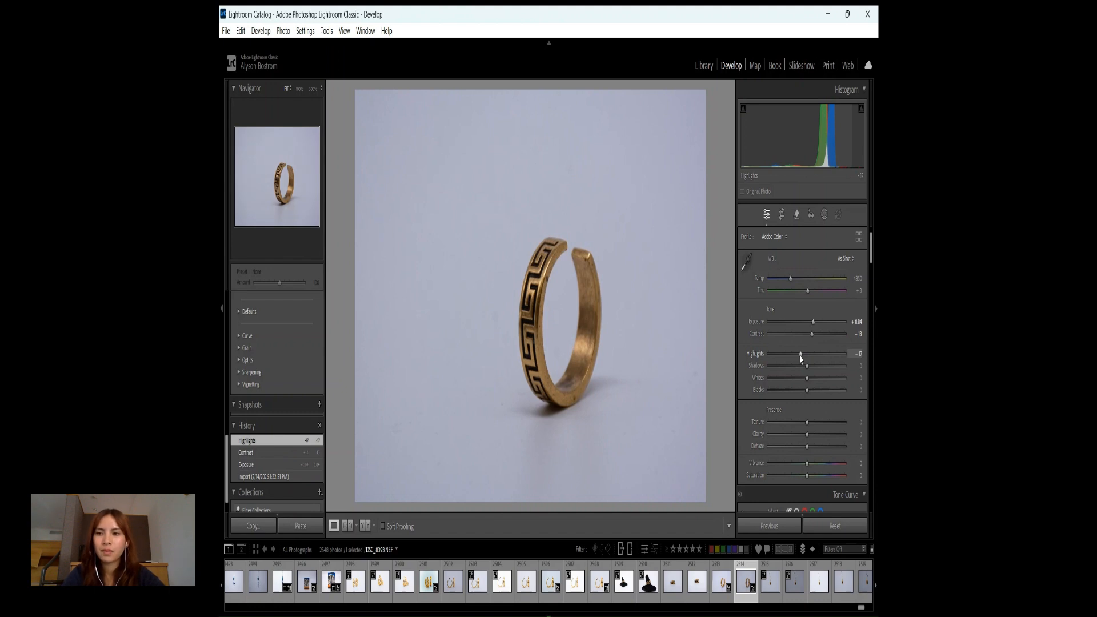
pyautogui.press('j')
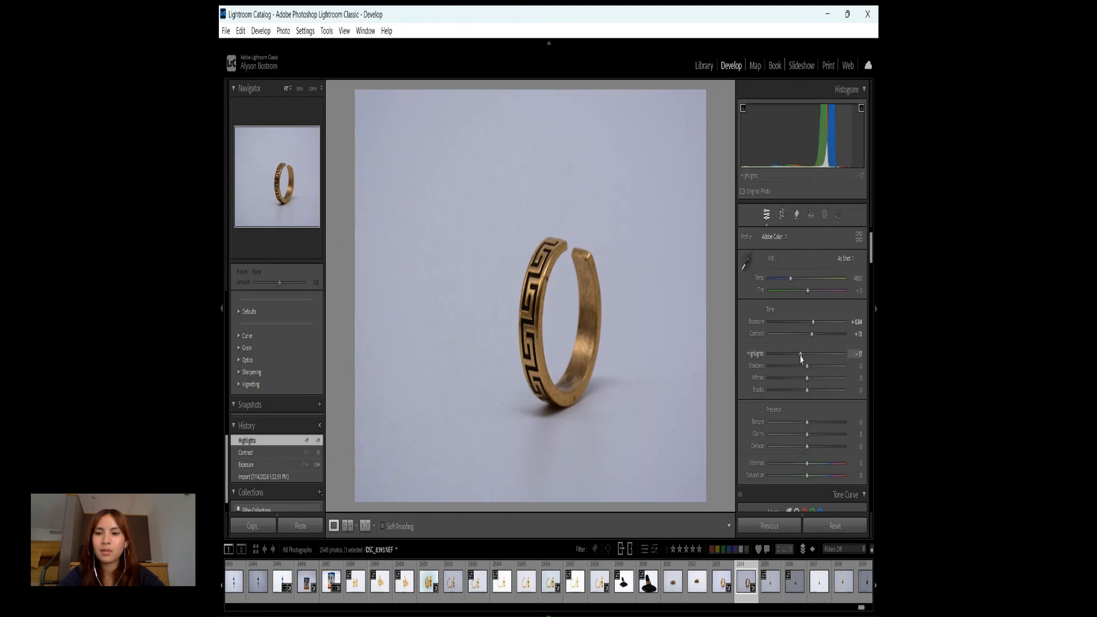
pyautogui.moveTo(834, 355); pyautogui.dragTo(857, 375)
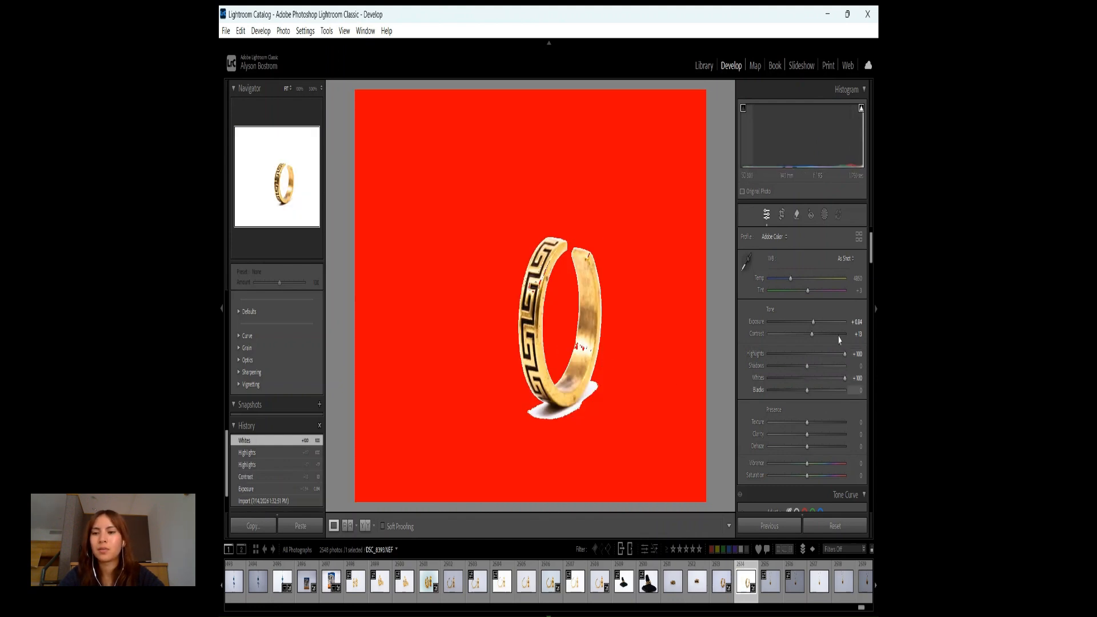
pyautogui.click(811, 380)
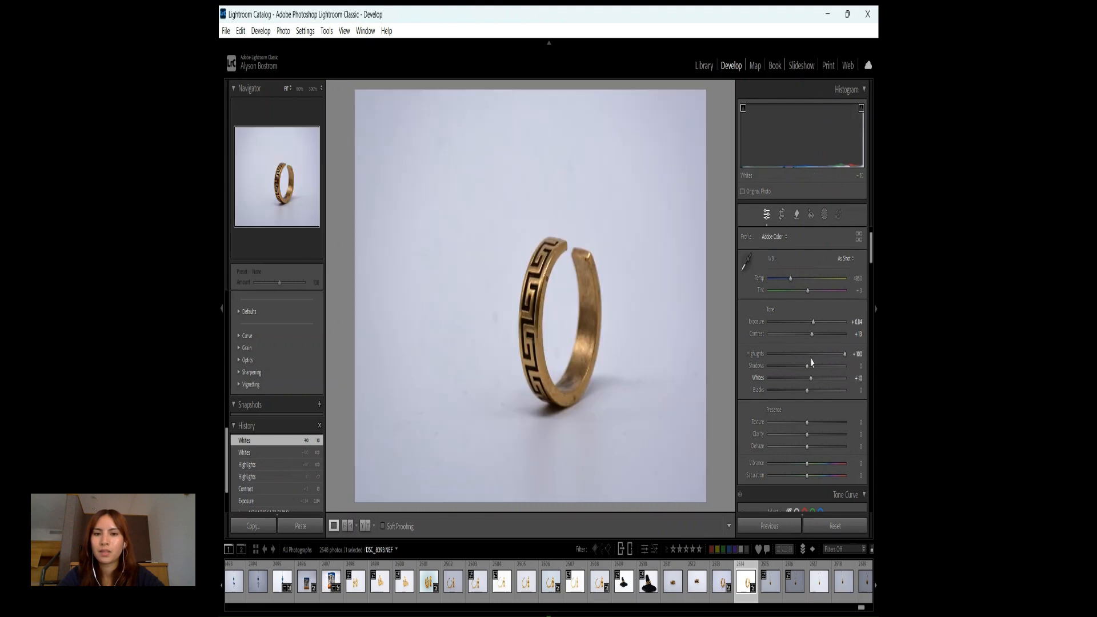
pyautogui.click(802, 355)
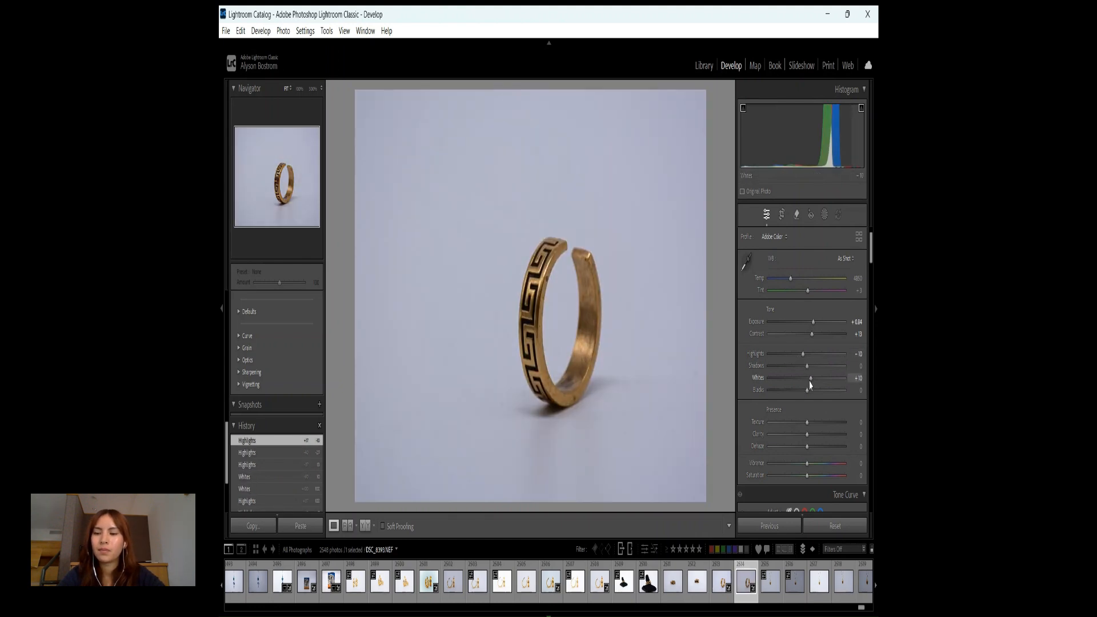
# - Try a small Whites increase and reset Whites to 0
pyautogui.doubleClick(810, 380)
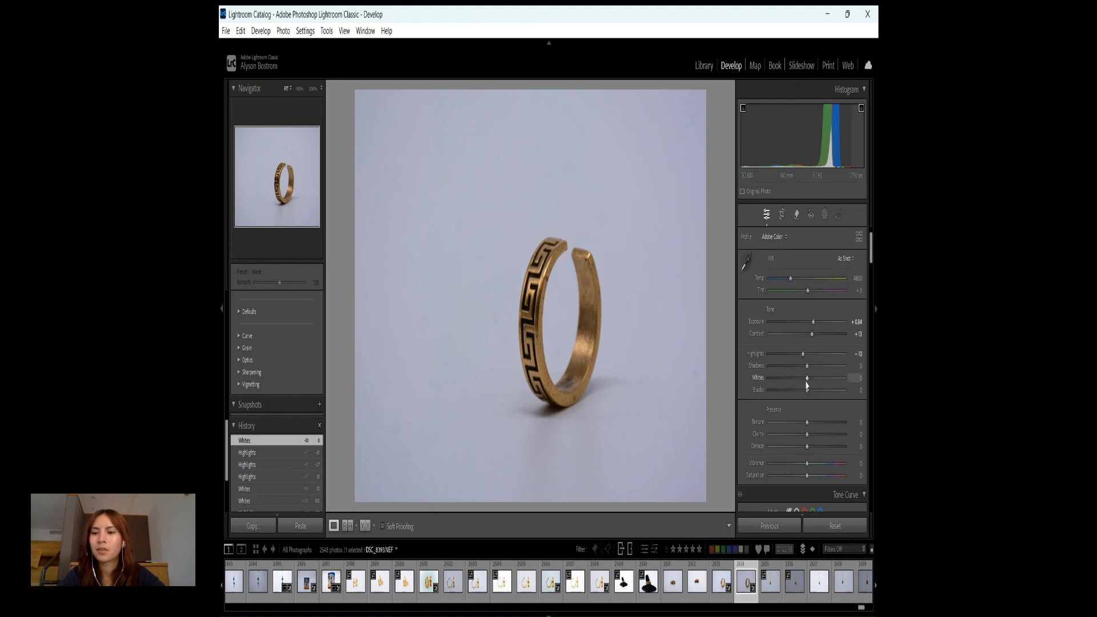
pyautogui.moveTo(818, 382); pyautogui.dragTo(823, 380)
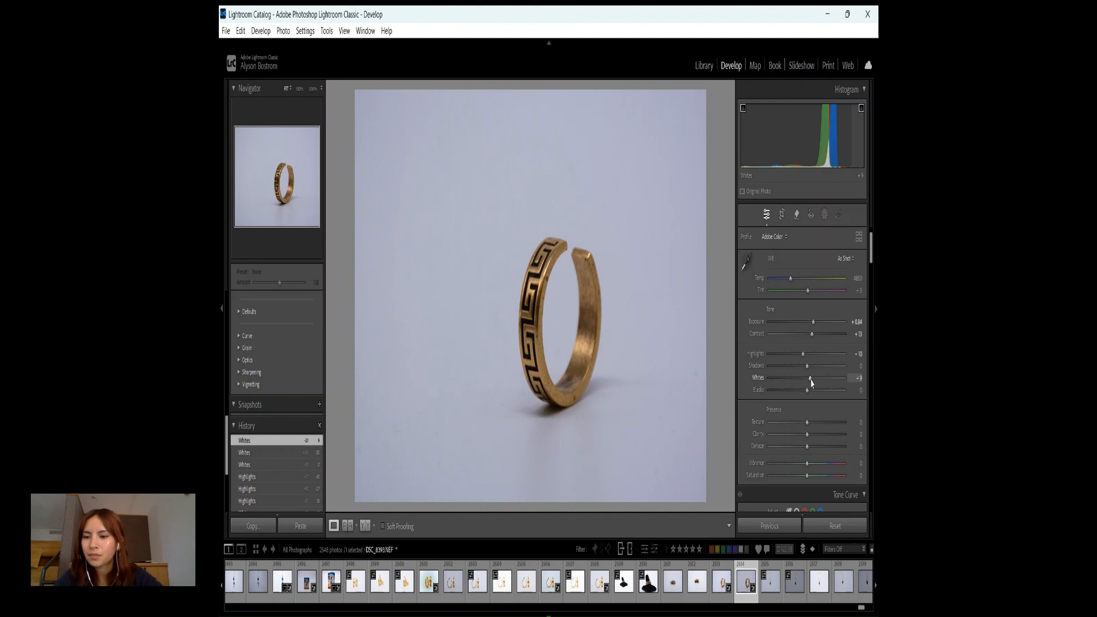
pyautogui.doubleClick(811, 381)
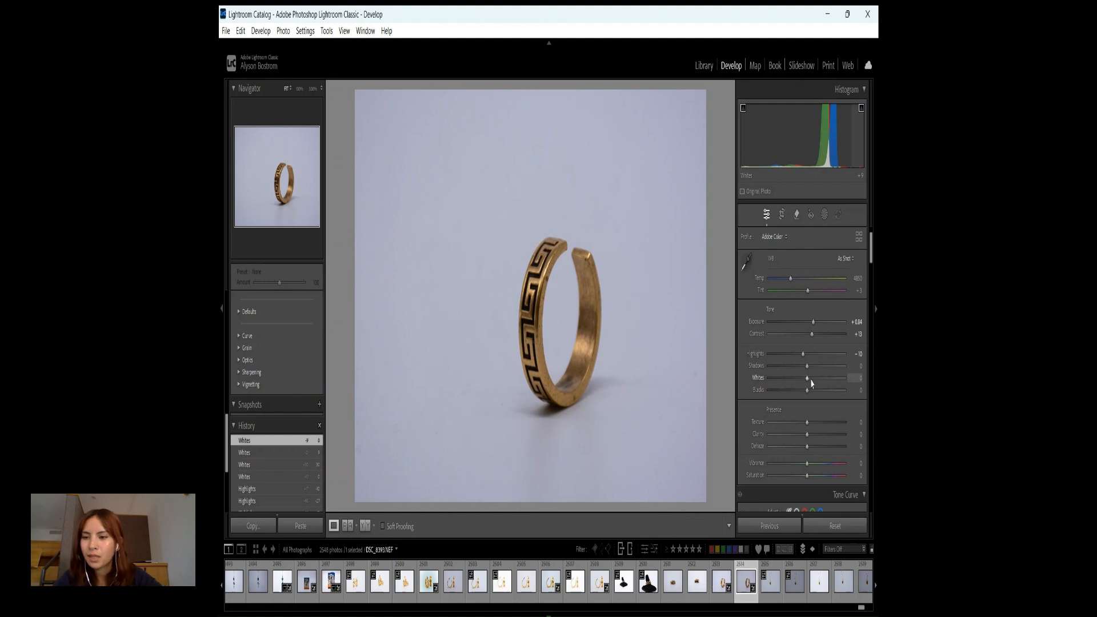
# - Set Shadows to +27 by stepping the value up from 25
pyautogui.click(858, 367)
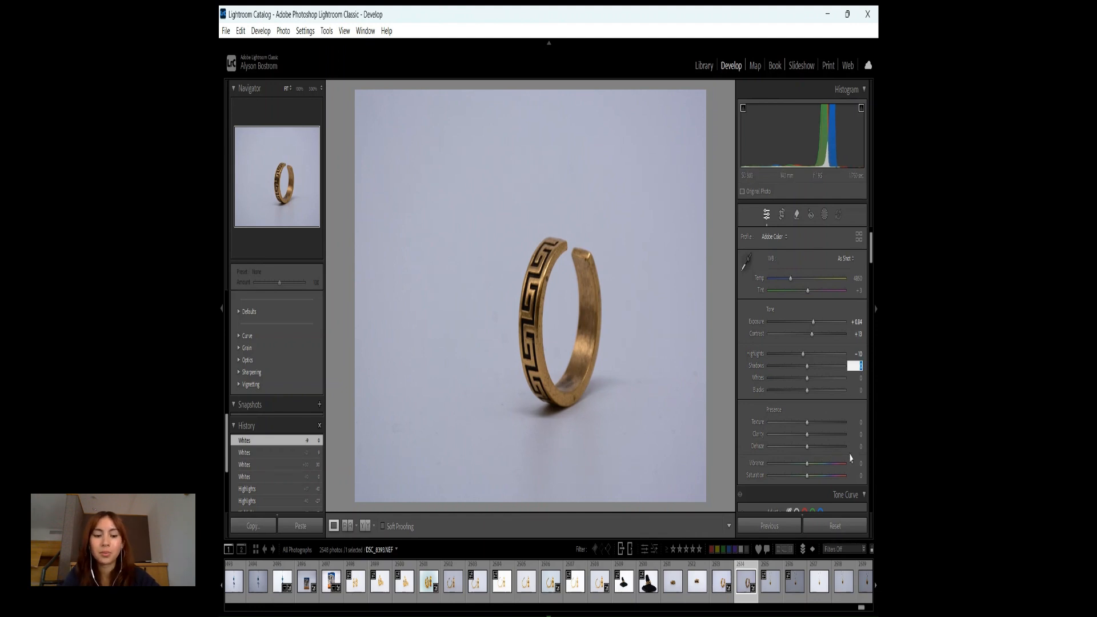
pyautogui.write('25')
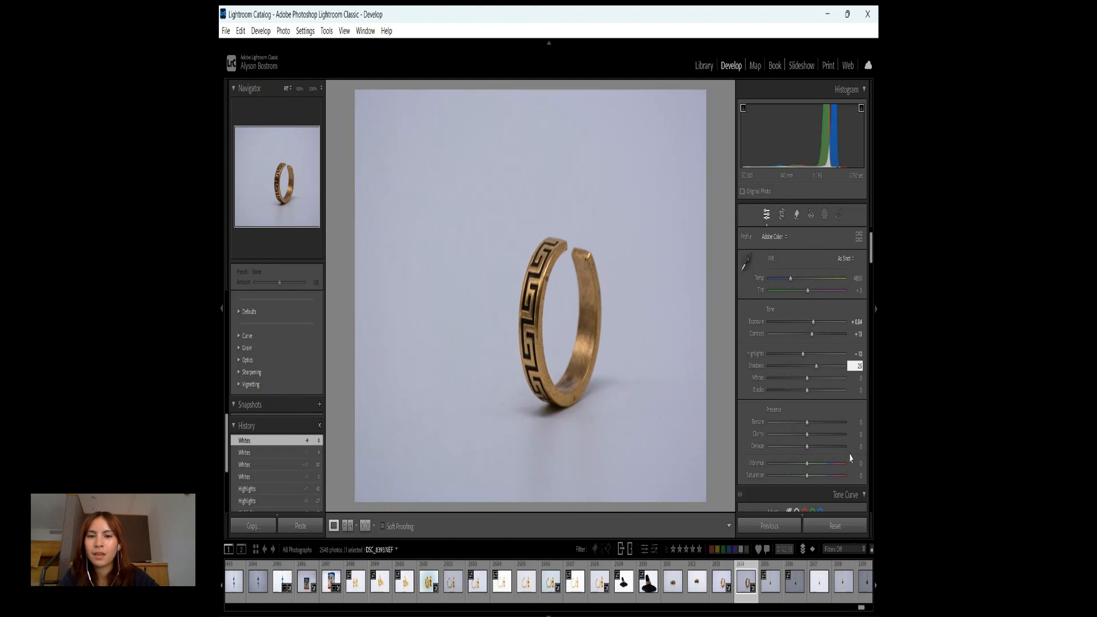
pyautogui.write('6')
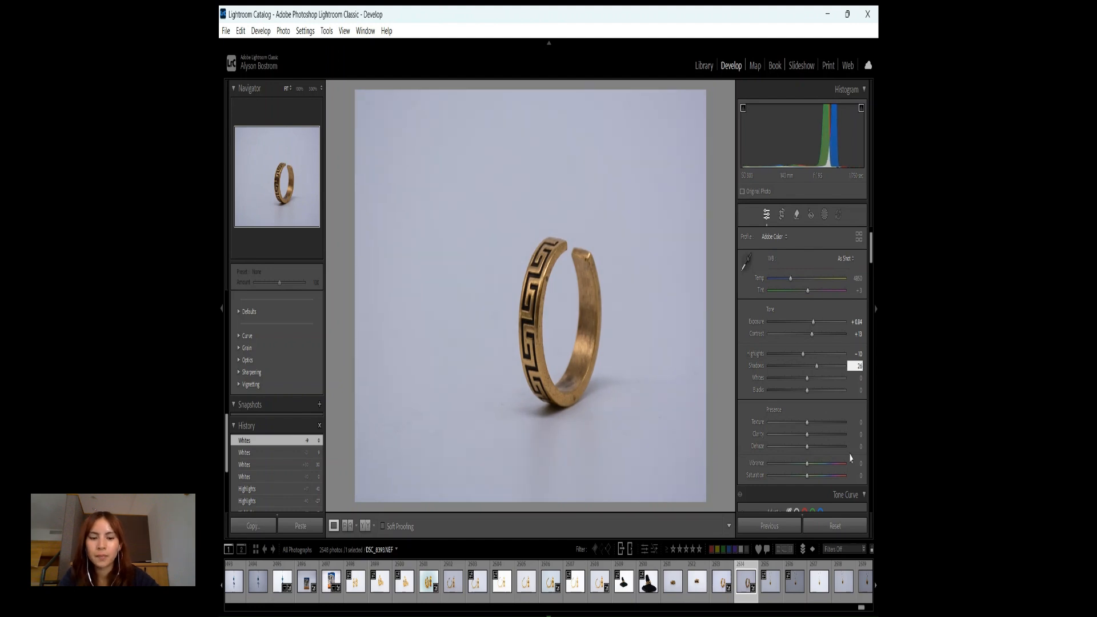
pyautogui.write('5')
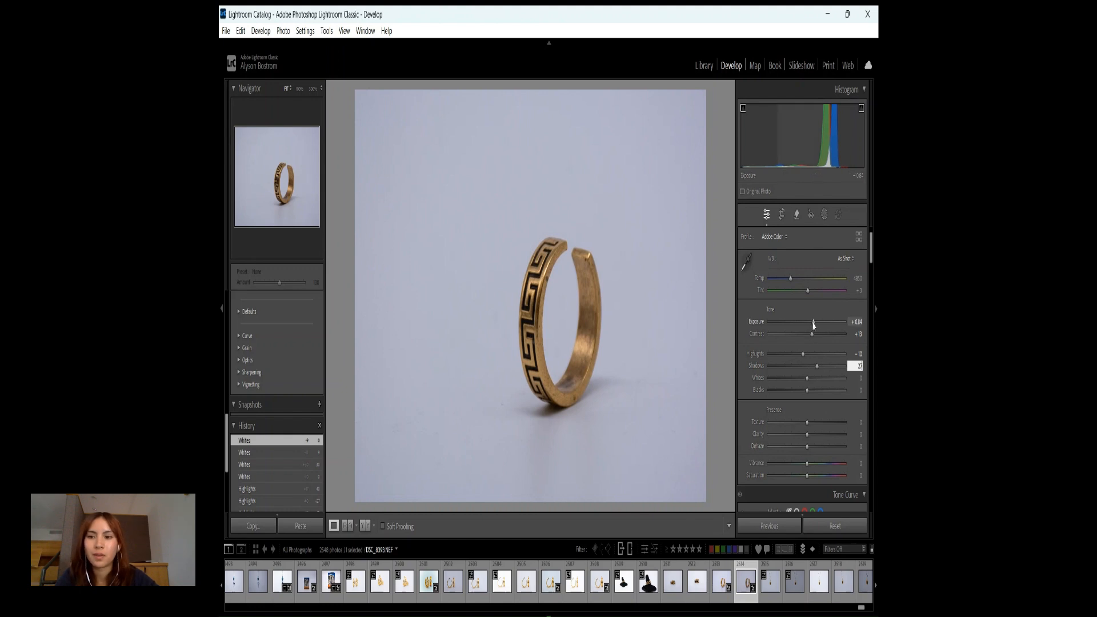
# - Fine-tune the tone settings to Exposure +0.93, Whites +41 and Blacks -11
pyautogui.moveTo(813, 328); pyautogui.dragTo(813, 328)
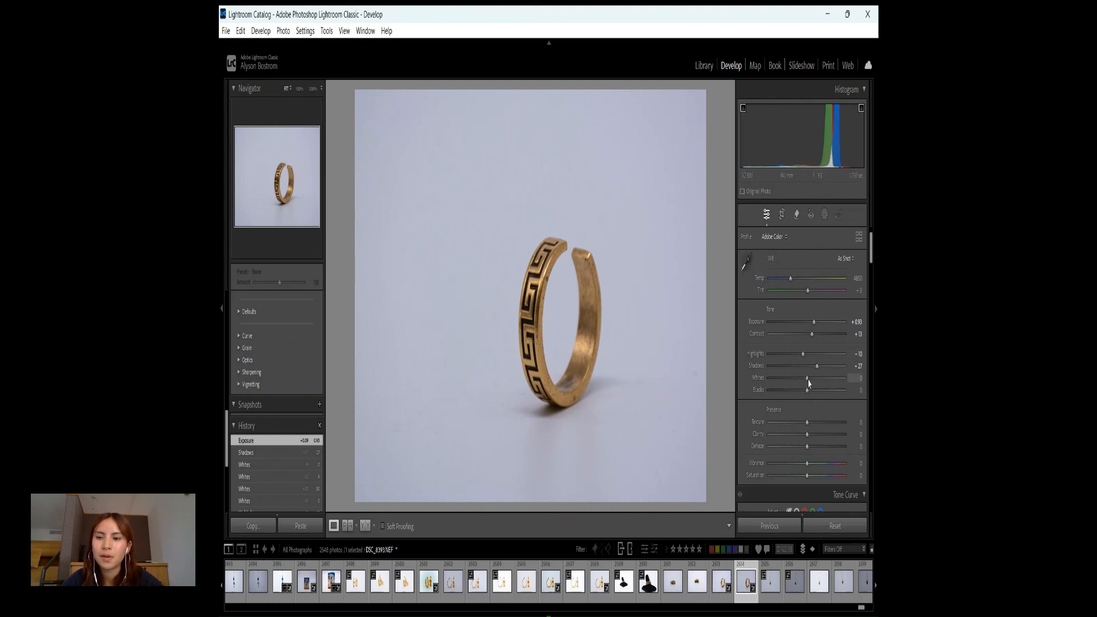
pyautogui.moveTo(811, 383)
pyautogui.mouseDown()
pyautogui.moveTo(826, 384)
pyautogui.moveTo(802, 396)
pyautogui.mouseUp()
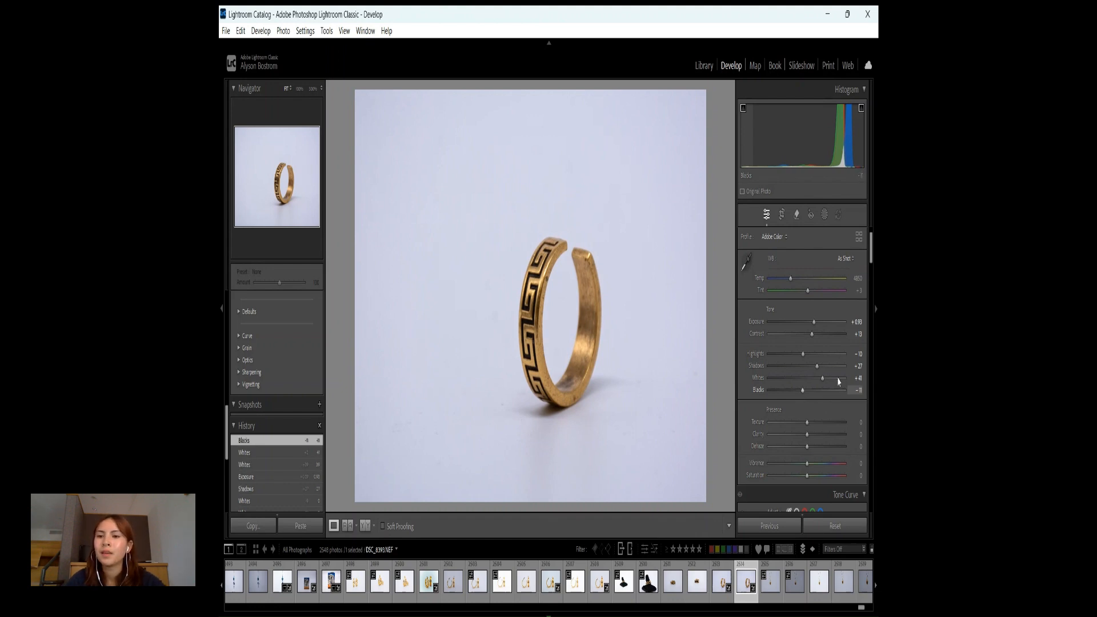
# - Try cooler and warmer color temperatures, and shift the Tint towards green and magenta
pyautogui.scroll(1, 797, 297)
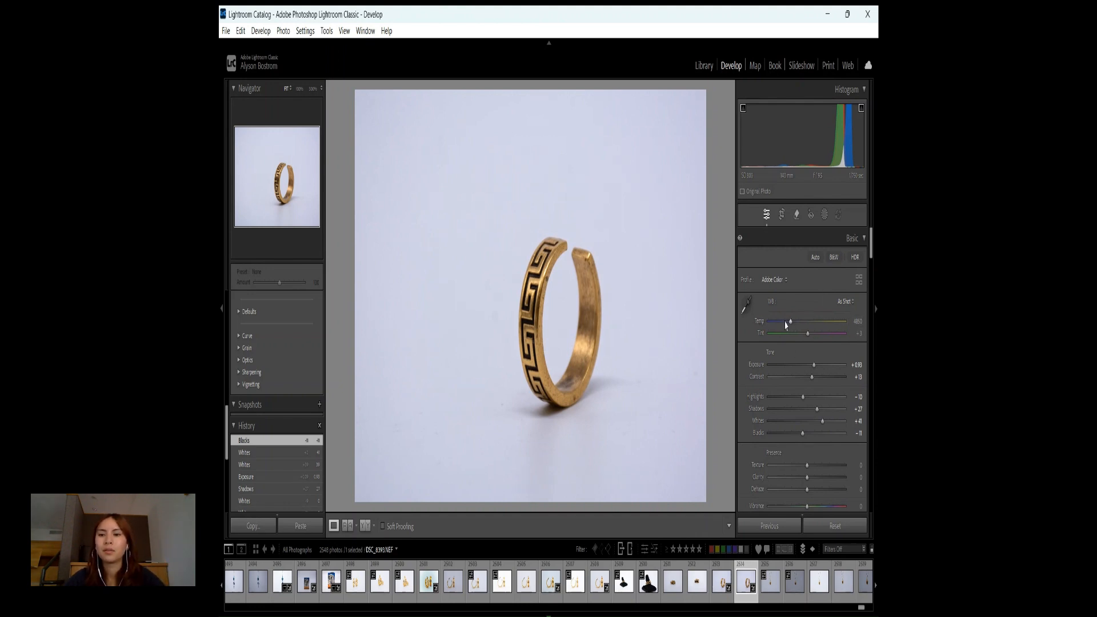
pyautogui.moveTo(785, 321); pyautogui.dragTo(782, 322)
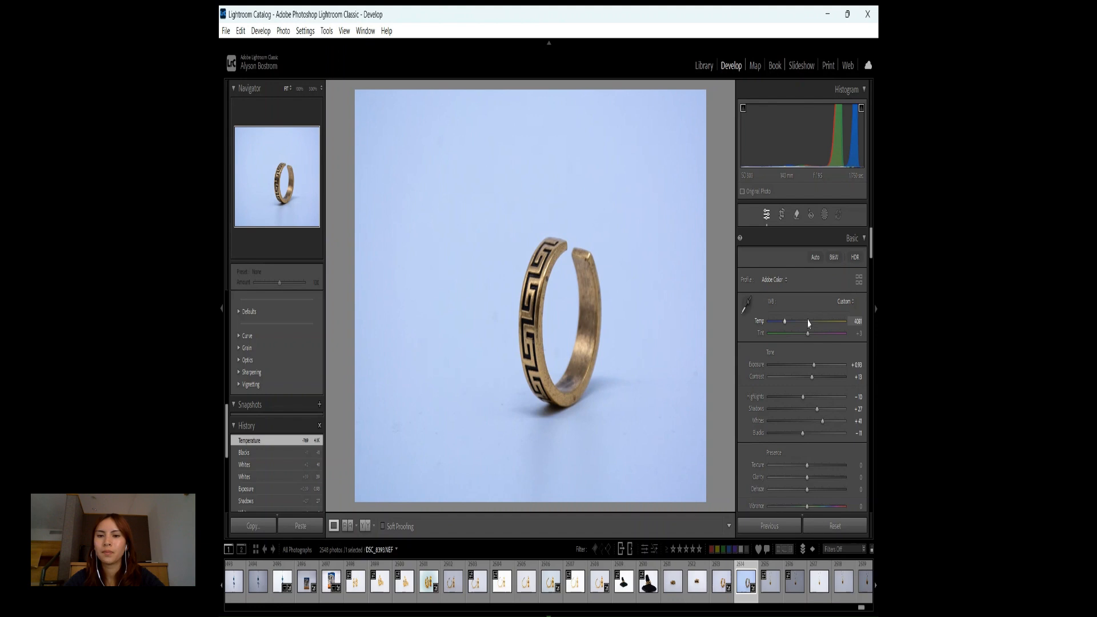
pyautogui.click(808, 322)
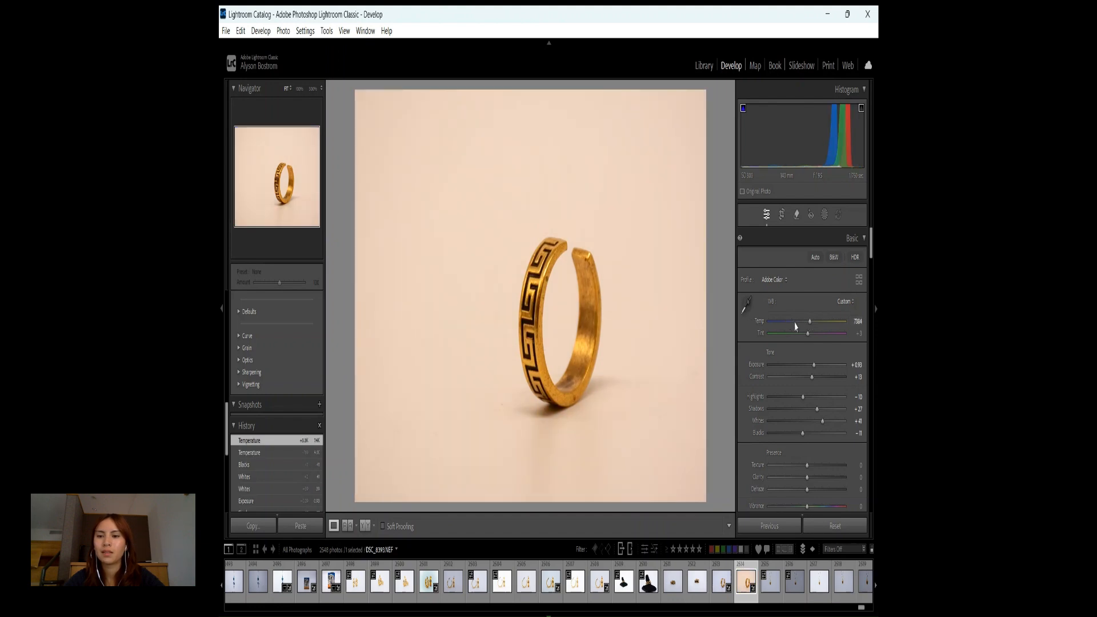
pyautogui.click(797, 334)
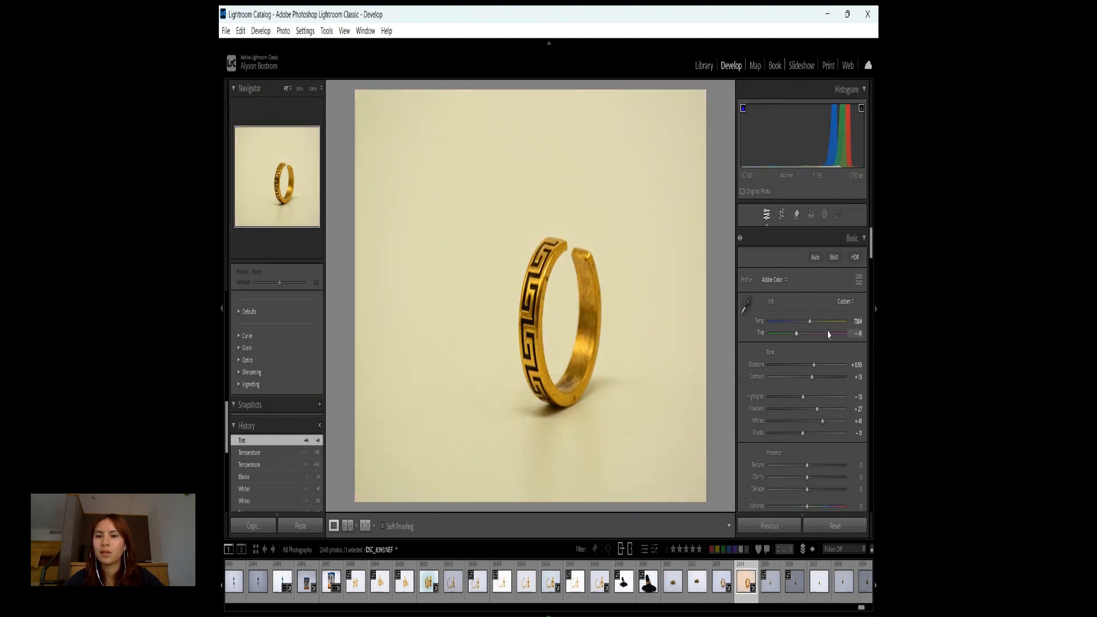
pyautogui.click(828, 334)
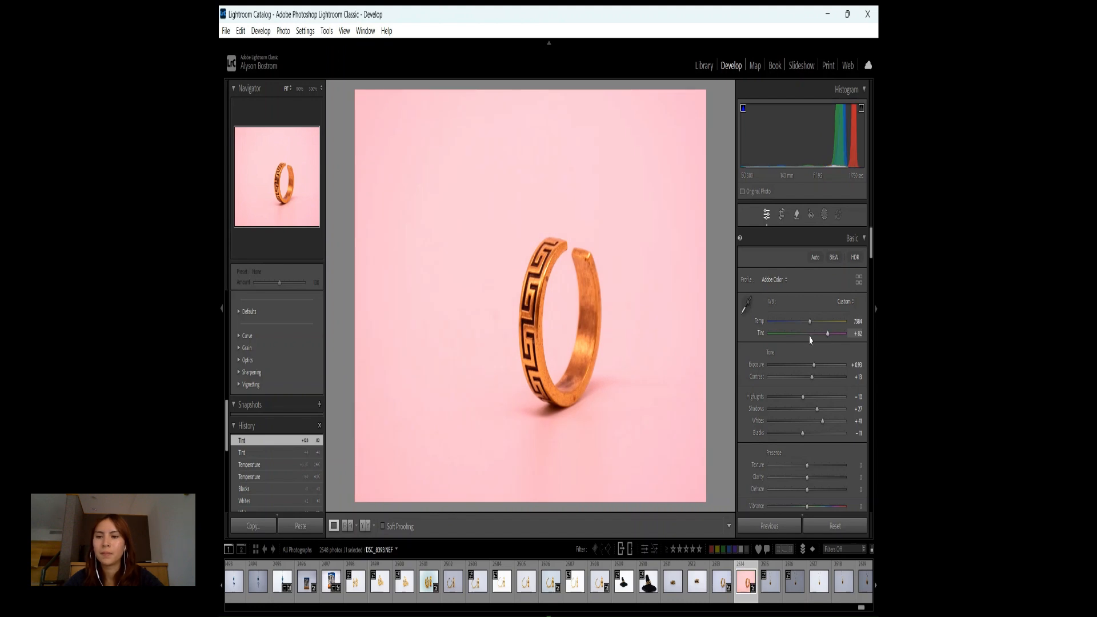
pyautogui.click(810, 335)
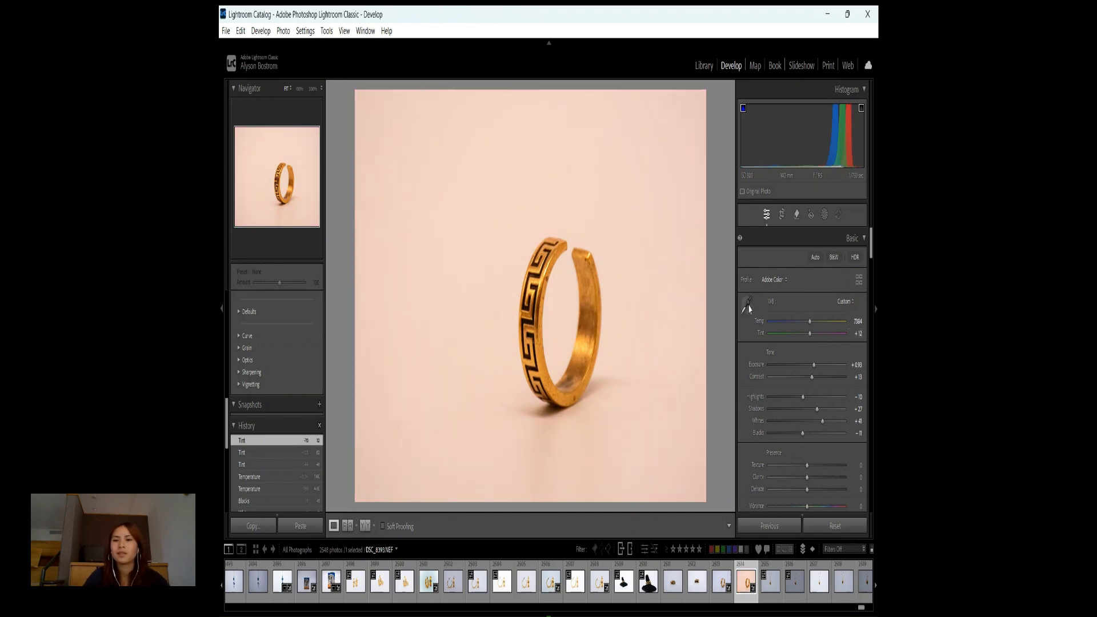
# - Neutralize the white balance by sampling the plain background beside the ring, and raise Exposure to +1.02
pyautogui.click(747, 304)
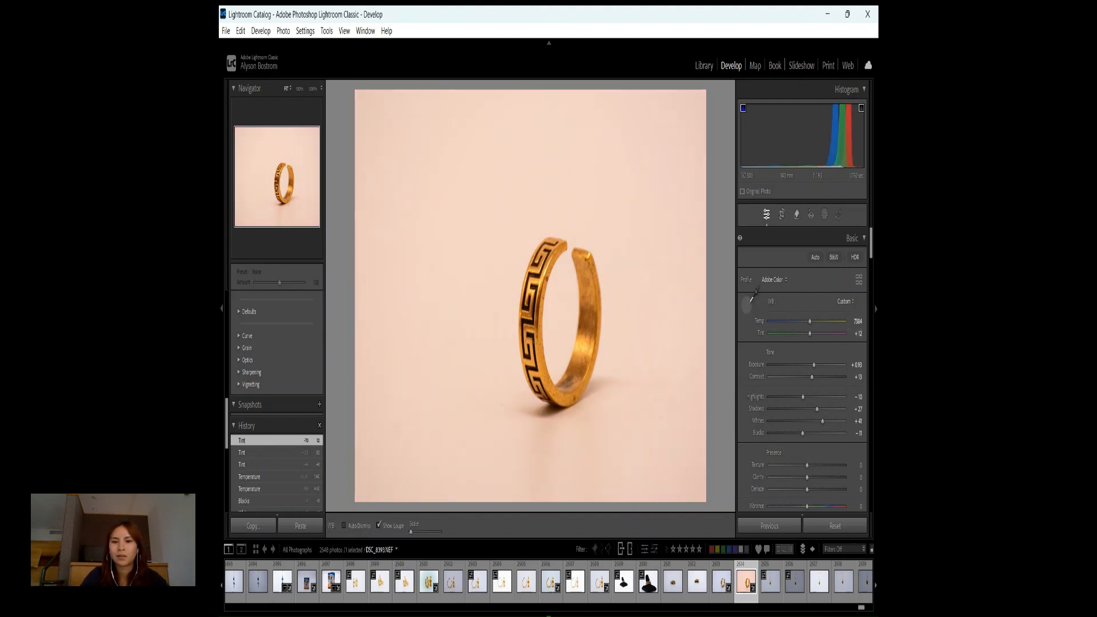
pyautogui.click(624, 302)
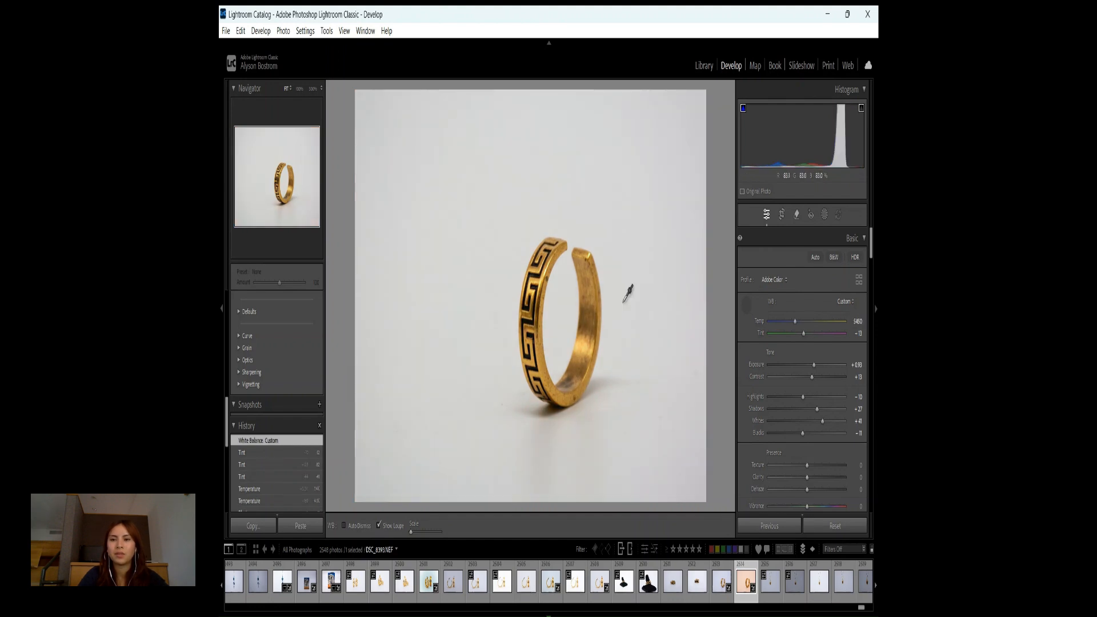
pyautogui.scroll(-3, 824, 294)
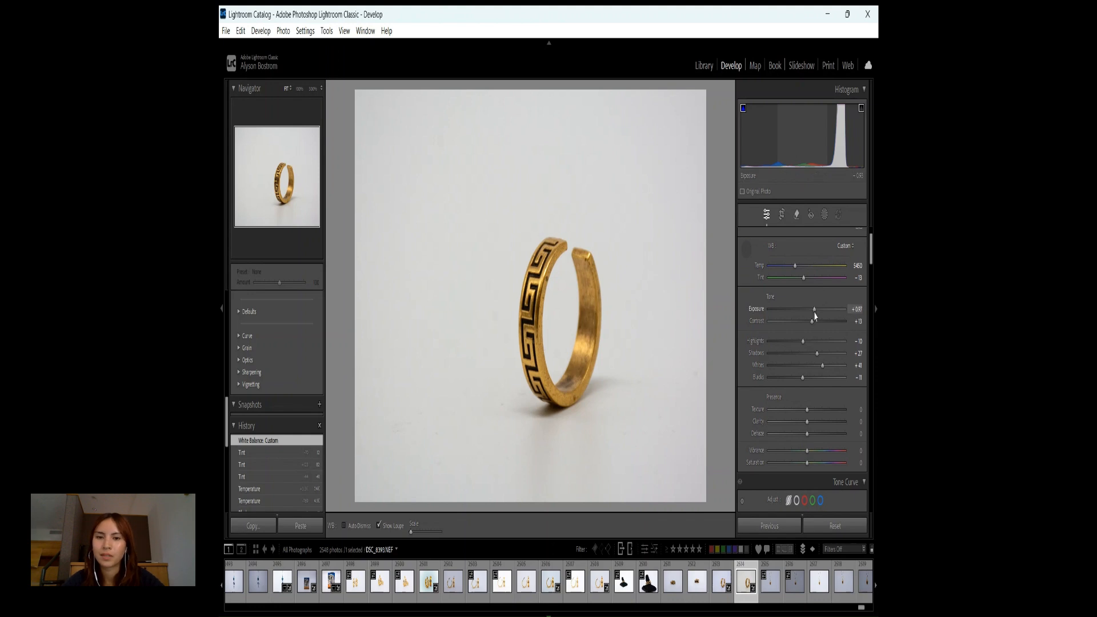
pyautogui.moveTo(815, 313); pyautogui.dragTo(816, 314)
# - Try strong Dehaze amounts with the clipping warnings turned off, and settle Dehaze at +9
pyautogui.scroll(-2, 832, 382)
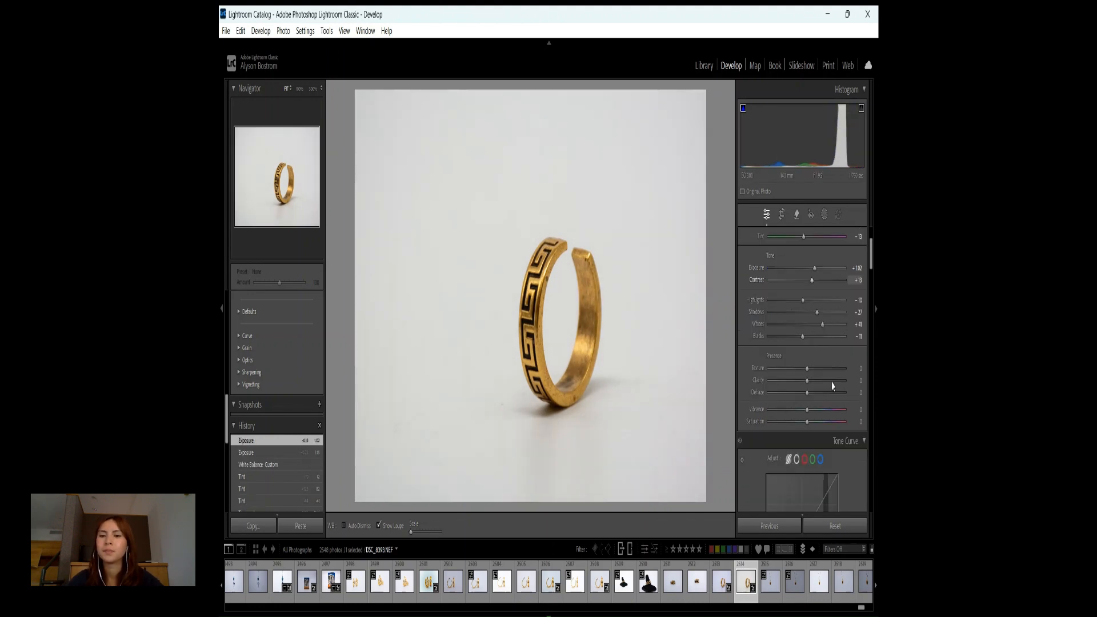
pyautogui.scroll(-1, 817, 388)
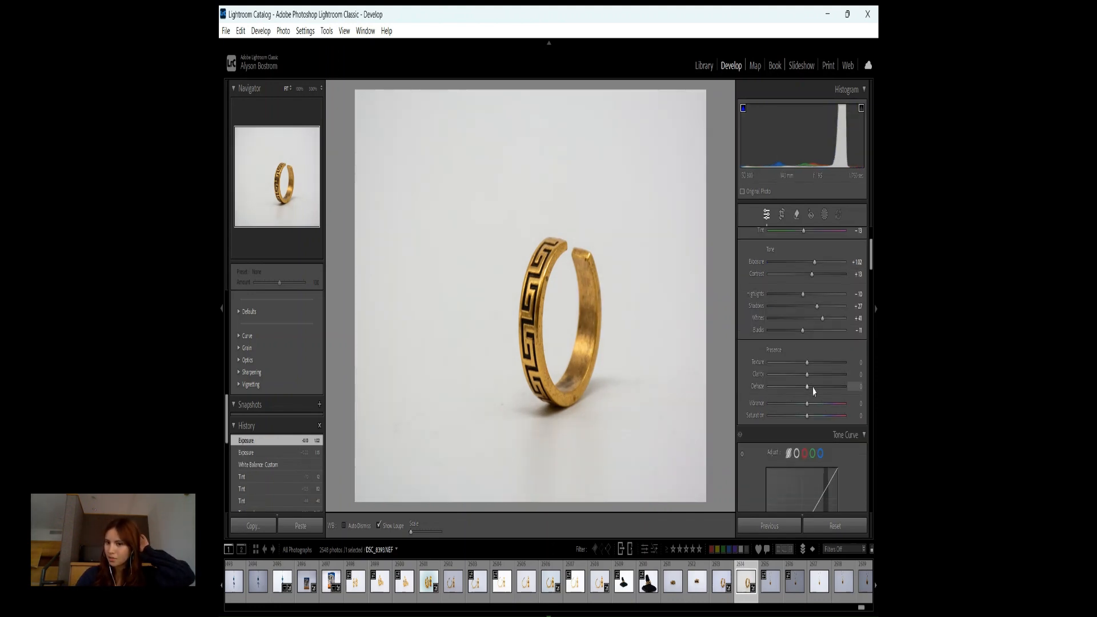
pyautogui.moveTo(814, 387); pyautogui.dragTo(835, 392)
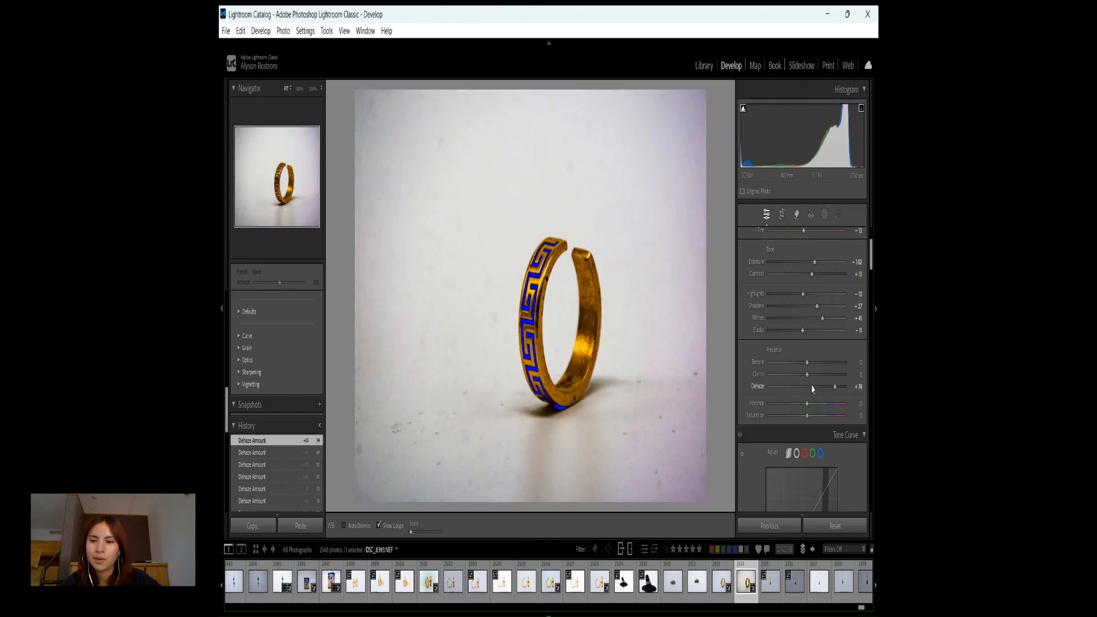
pyautogui.press('j')
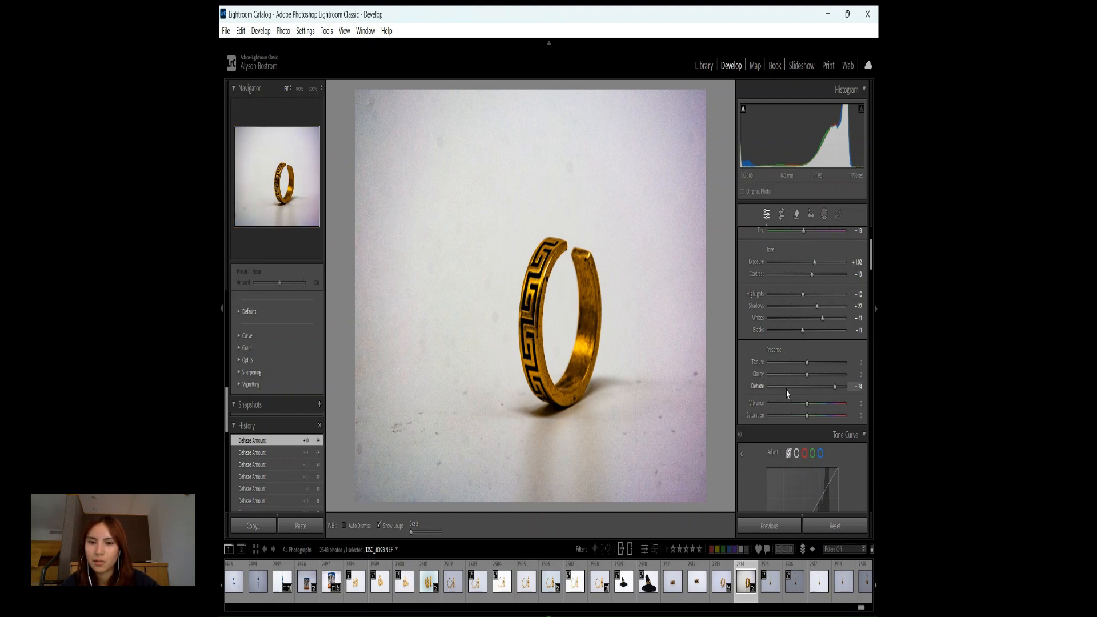
pyautogui.moveTo(787, 393); pyautogui.dragTo(832, 390)
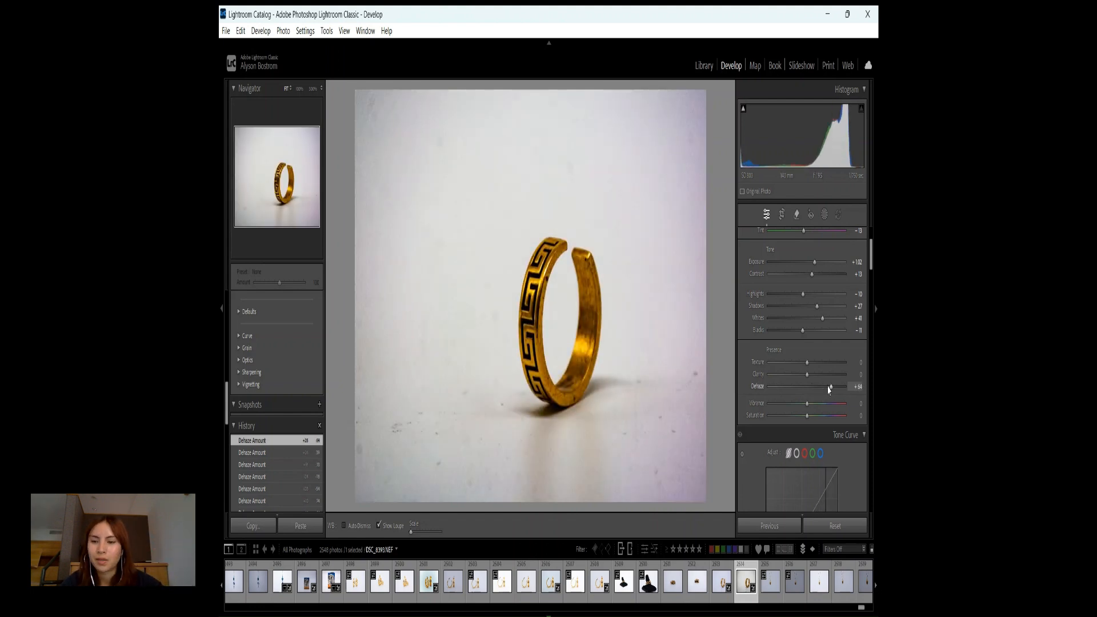
pyautogui.moveTo(814, 390); pyautogui.dragTo(809, 391)
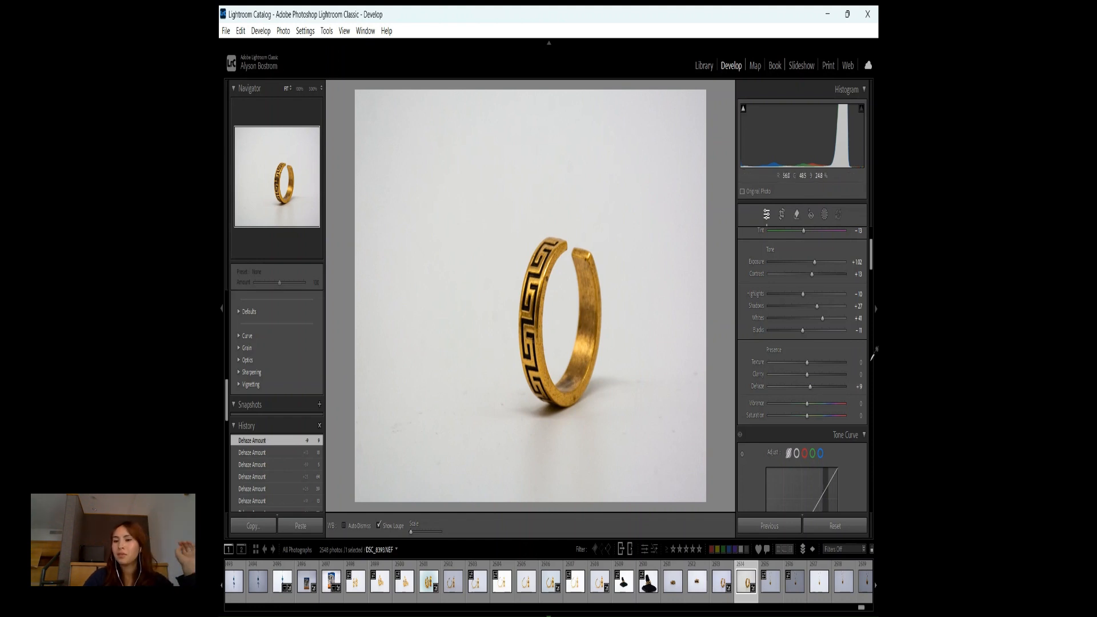
# - Set Vibrance to +10 and raise Whites to about +45
pyautogui.scroll(-2, 846, 383)
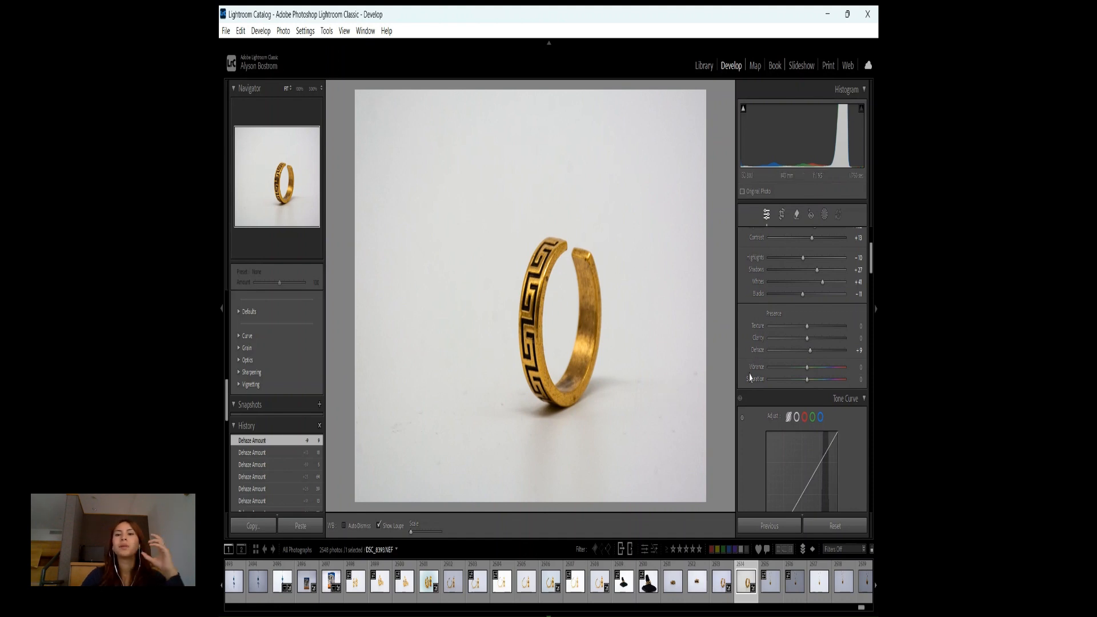
pyautogui.click(812, 370)
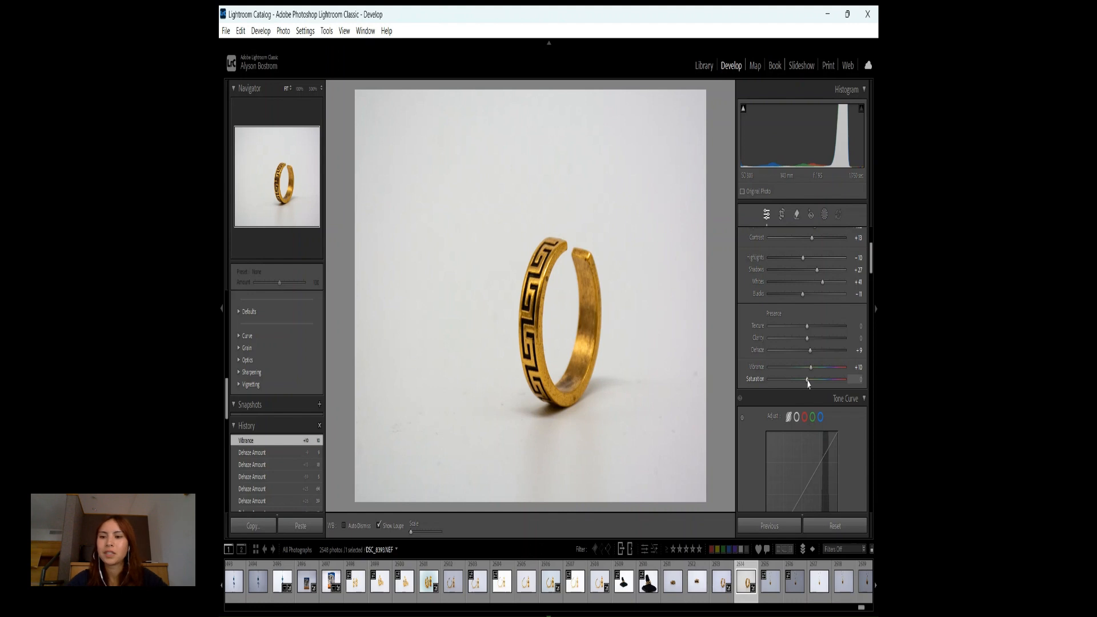
pyautogui.scroll(-3, 823, 400)
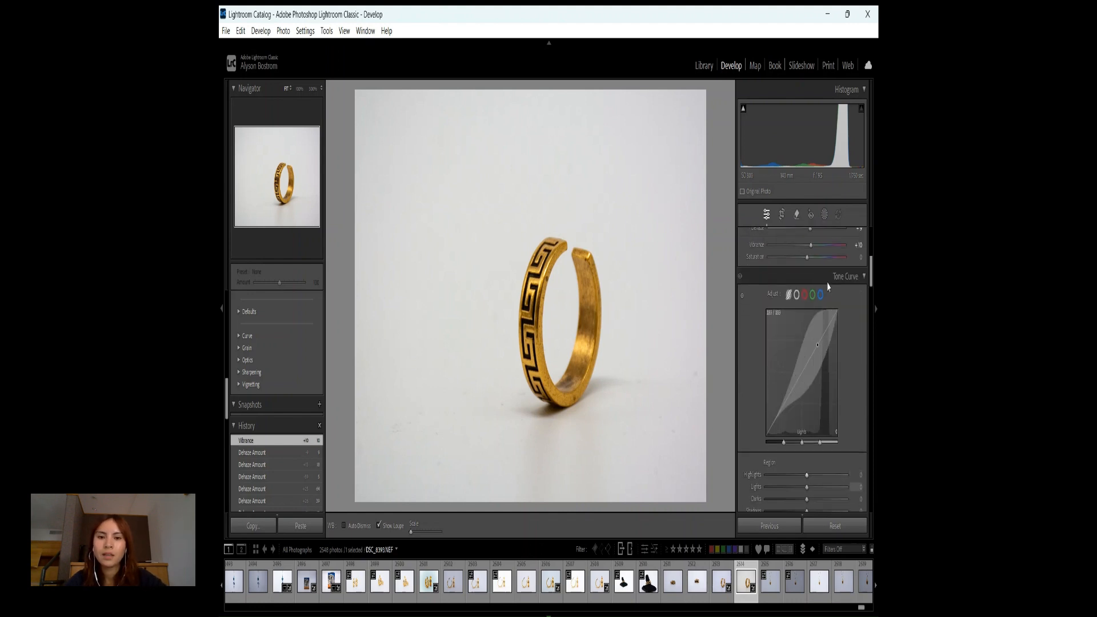
pyautogui.scroll(5, 828, 286)
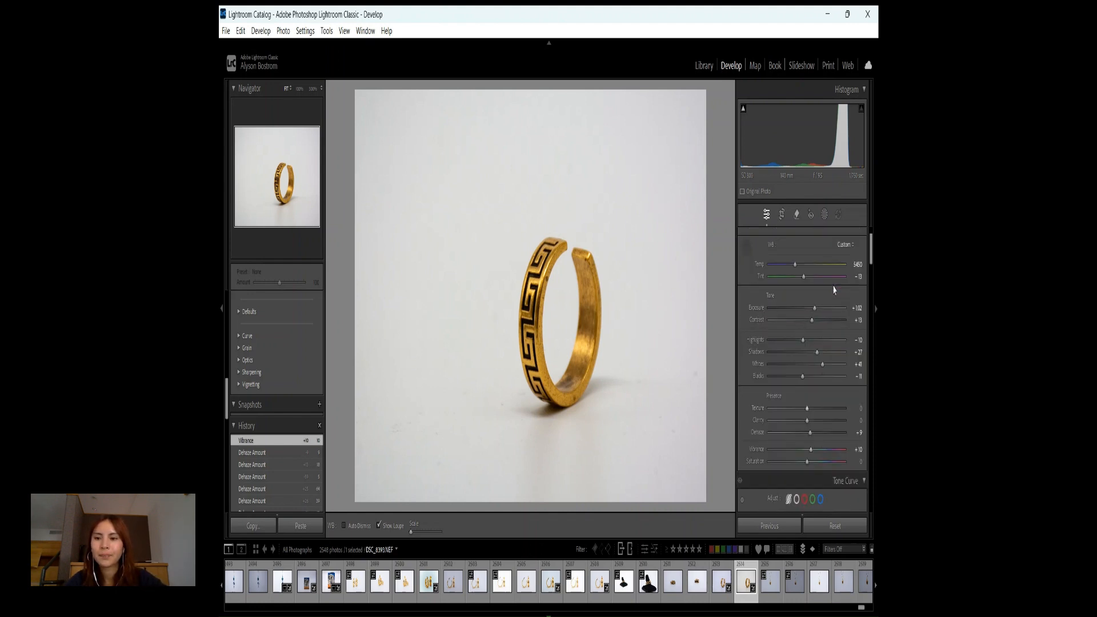
pyautogui.scroll(1, 833, 289)
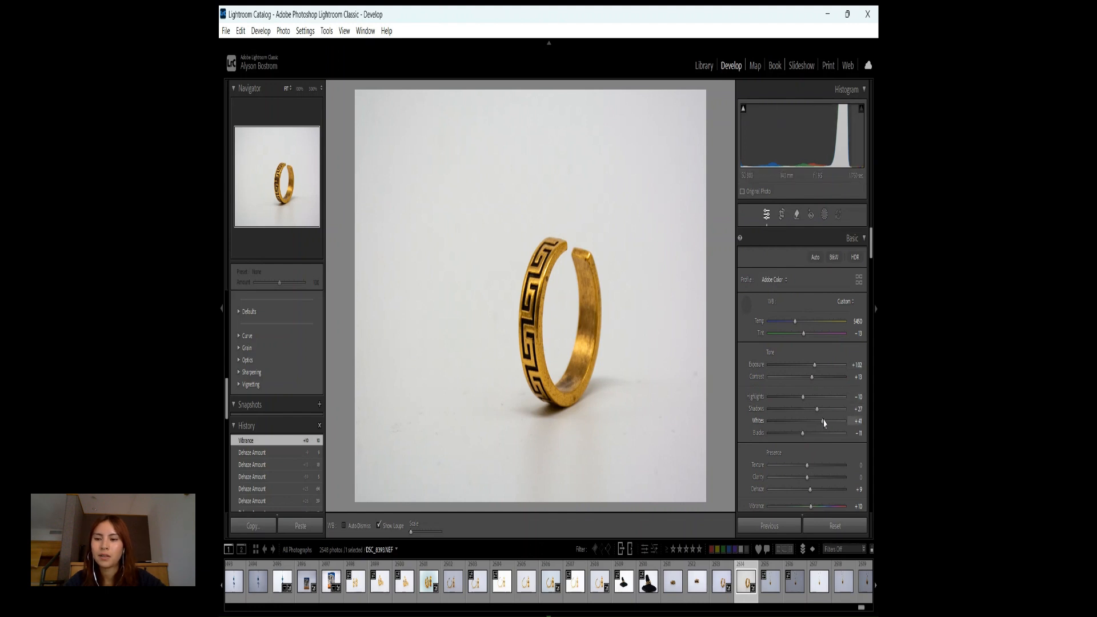
pyautogui.moveTo(824, 422); pyautogui.dragTo(824, 423)
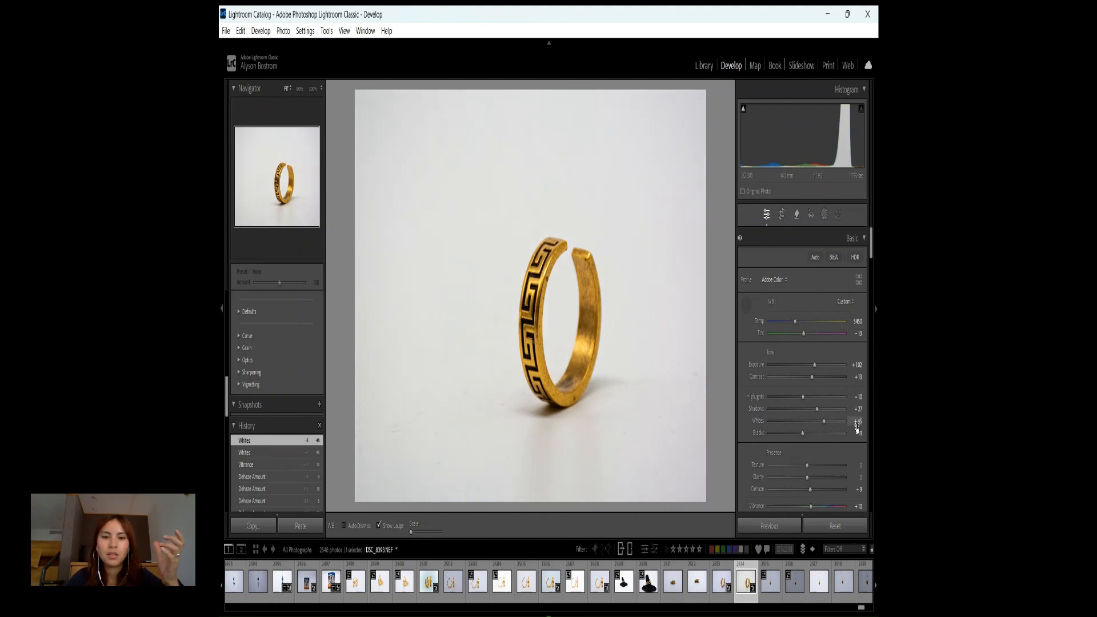
# - Set the tone curve's Highlights region to +5 and its Lights region to +9
pyautogui.scroll(-1, 857, 428)
pyautogui.scroll(-2, 857, 429)
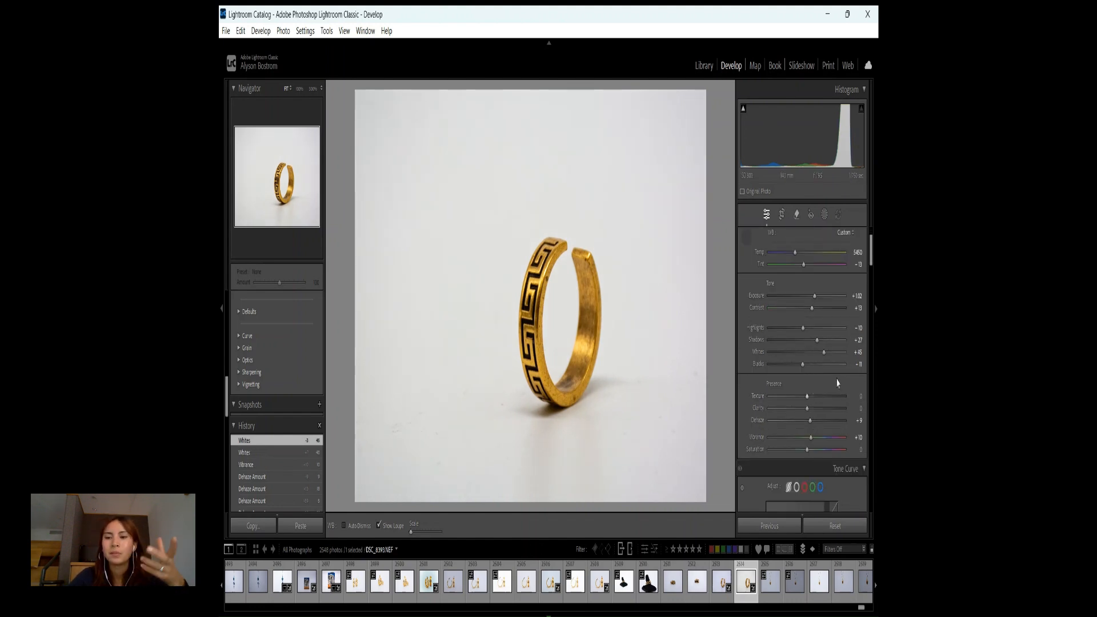
pyautogui.scroll(-10, 828, 432)
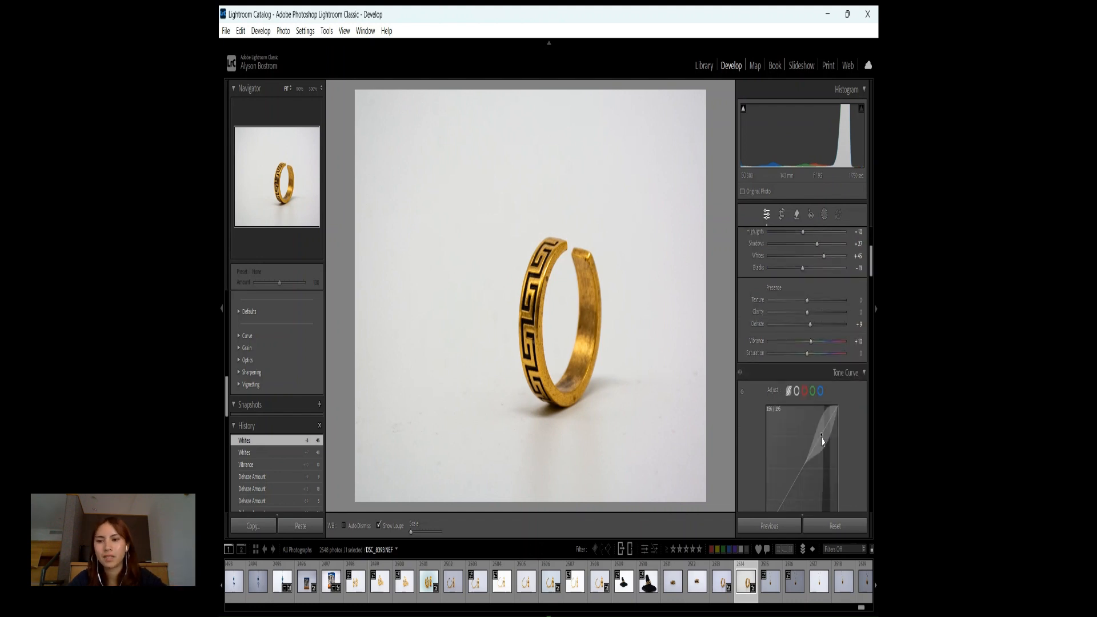
pyautogui.scroll(3, 799, 312)
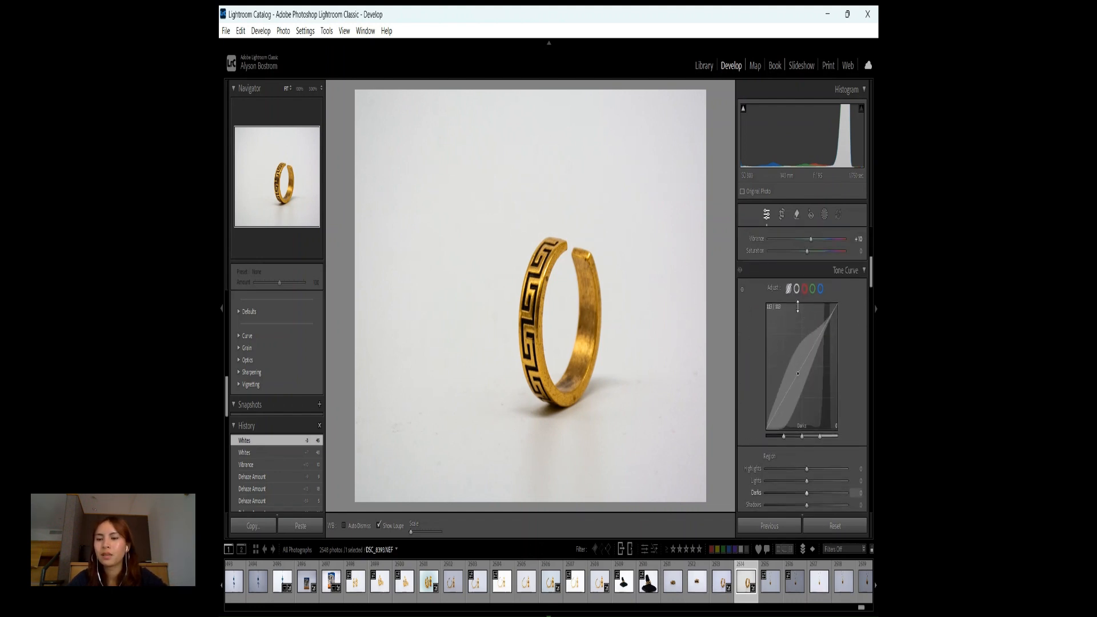
pyautogui.scroll(-1, 856, 294)
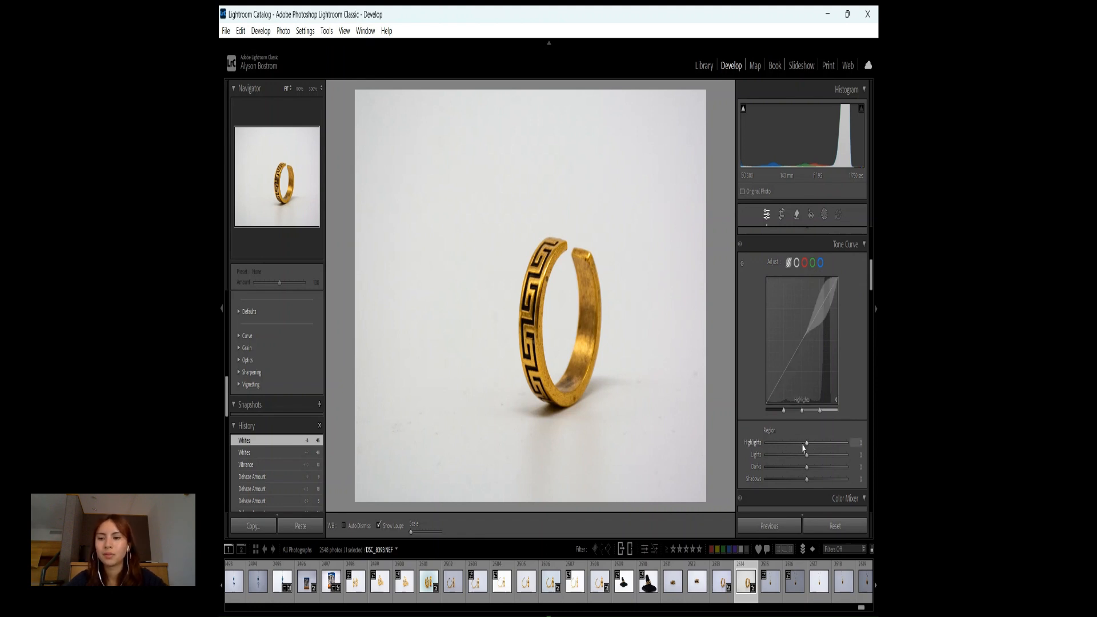
pyautogui.moveTo(803, 448)
pyautogui.mouseDown()
pyautogui.moveTo(810, 459)
pyautogui.moveTo(804, 447)
pyautogui.mouseUp()
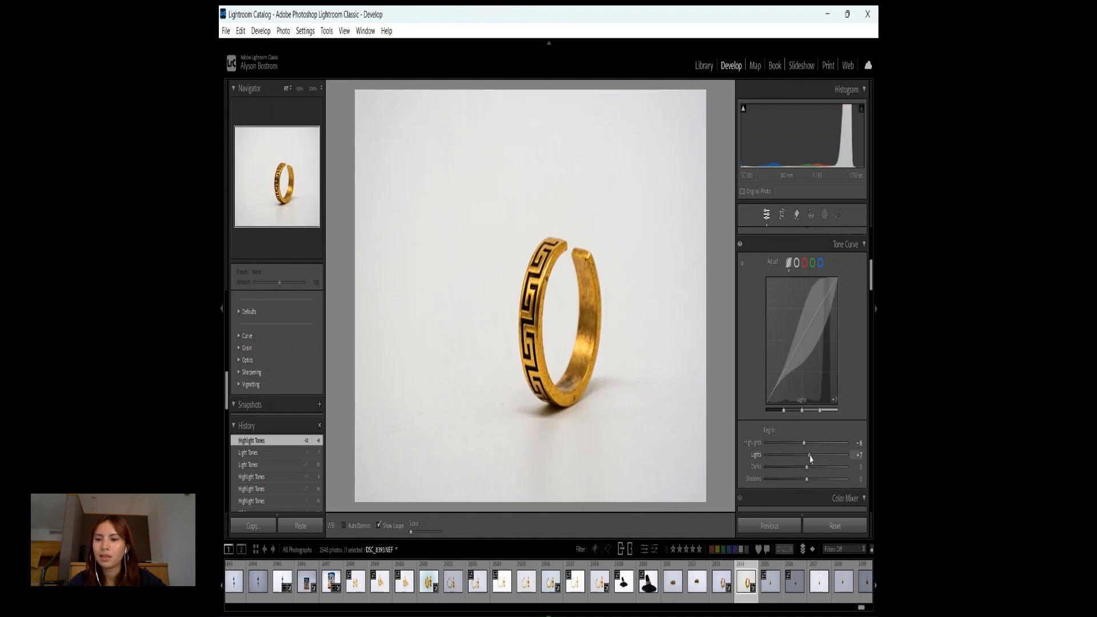
pyautogui.moveTo(812, 458); pyautogui.dragTo(808, 448)
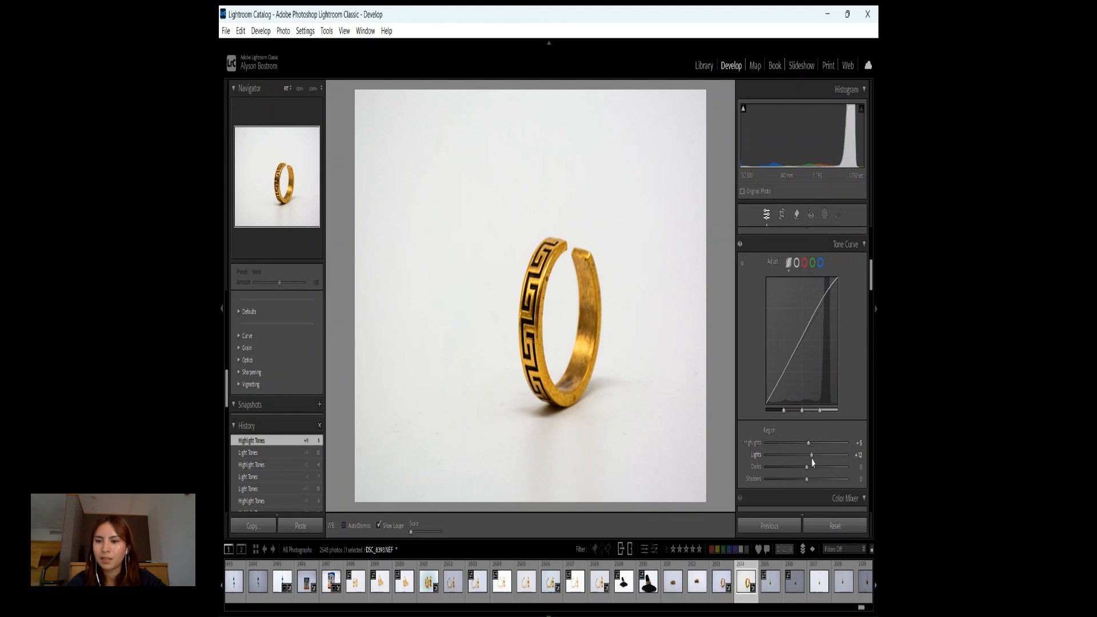
pyautogui.moveTo(811, 456); pyautogui.dragTo(810, 456)
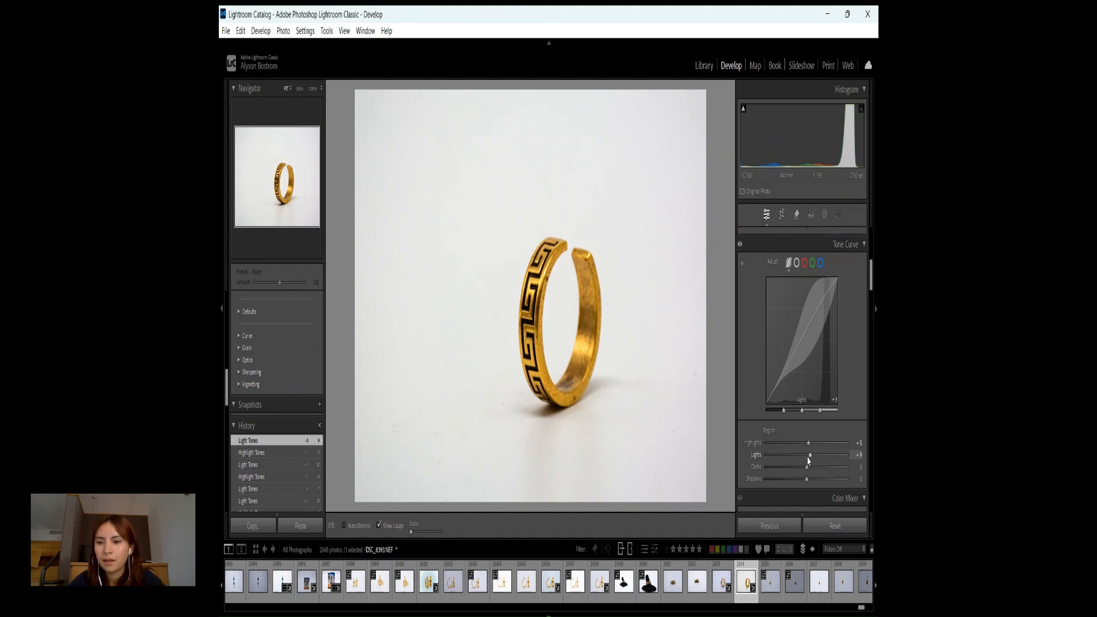
# - Try darker and lighter Darks values in the tone curve, settling on Darks +6 and Shadows -10
pyautogui.moveTo(802, 468); pyautogui.dragTo(790, 468)
pyautogui.click(818, 470)
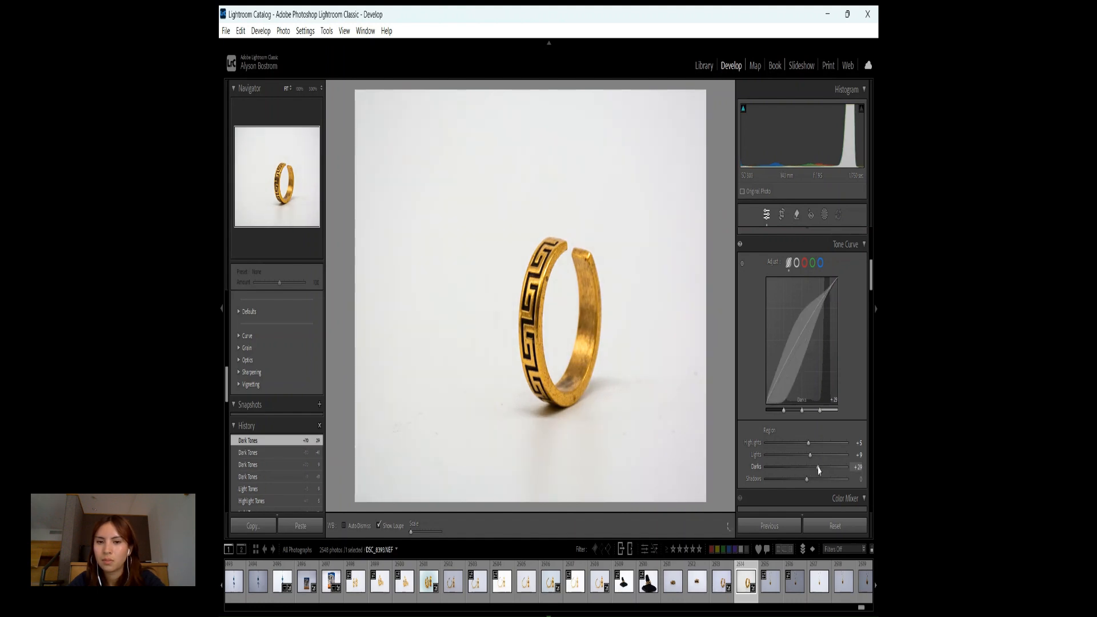
pyautogui.click(808, 469)
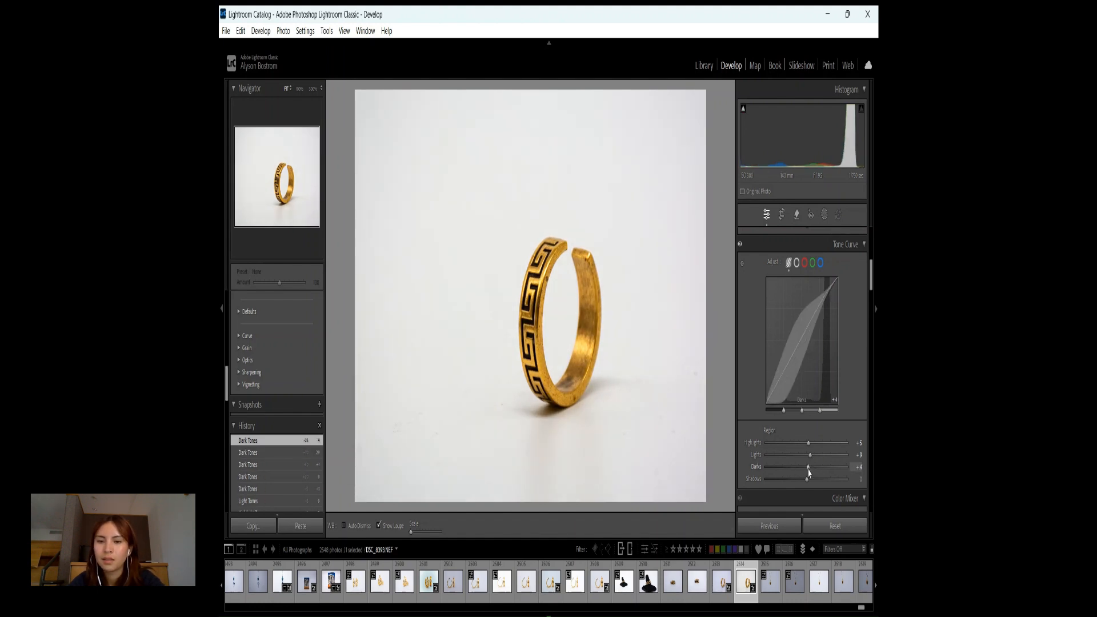
pyautogui.click(803, 468)
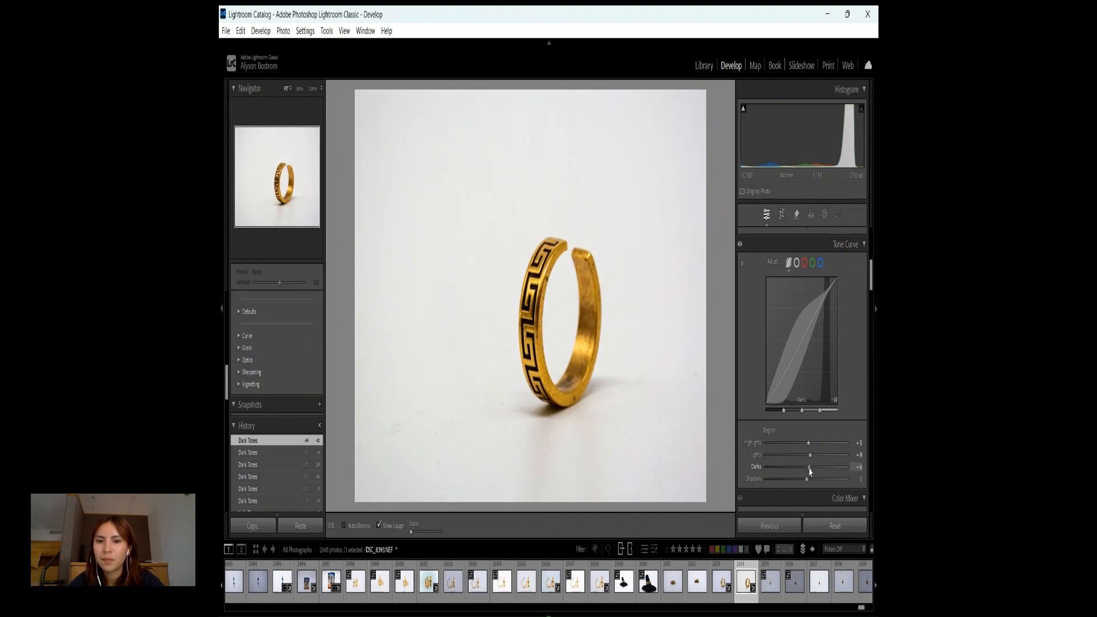
pyautogui.click(809, 468)
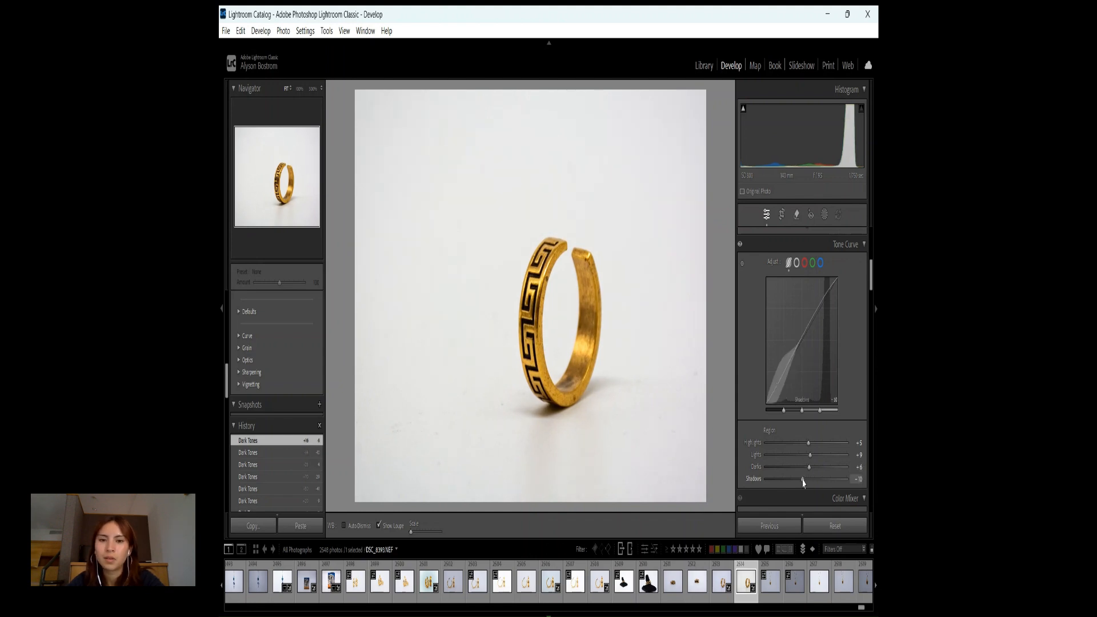
pyautogui.moveTo(803, 483); pyautogui.dragTo(803, 481)
# - Compare the photo with and without the tone curve adjustments, and switch to the point curve
pyautogui.click(740, 246)
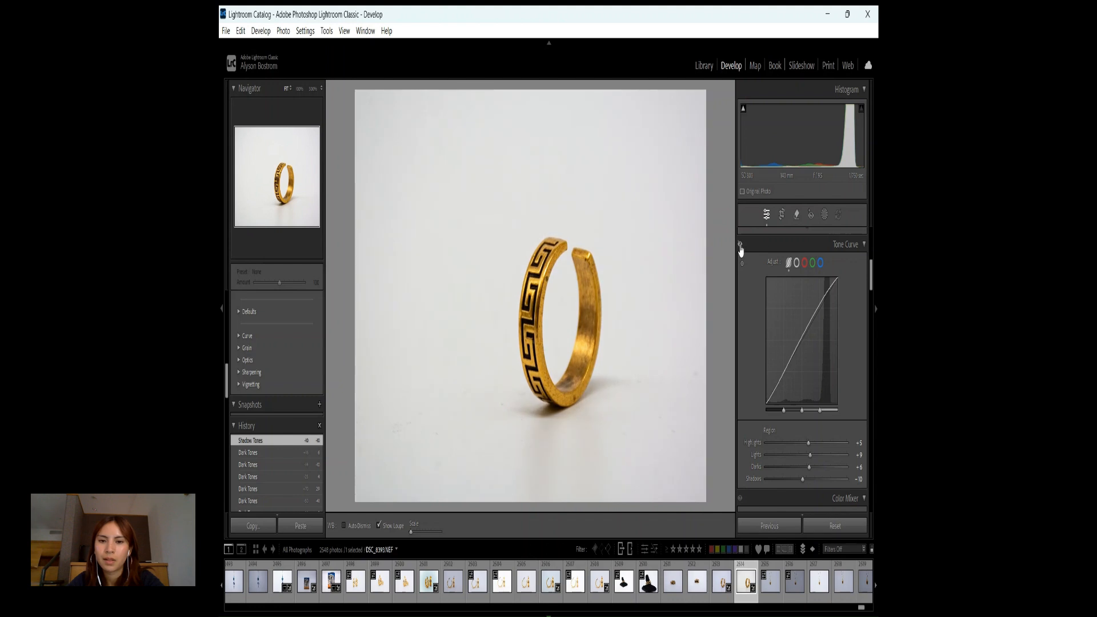
pyautogui.click(740, 248)
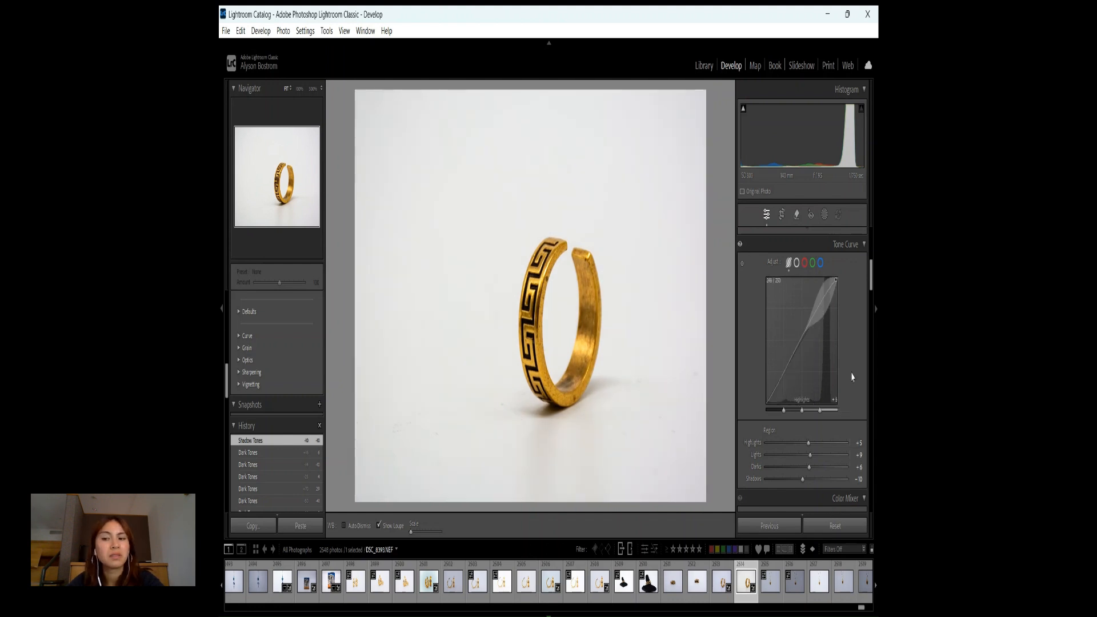
pyautogui.click(796, 264)
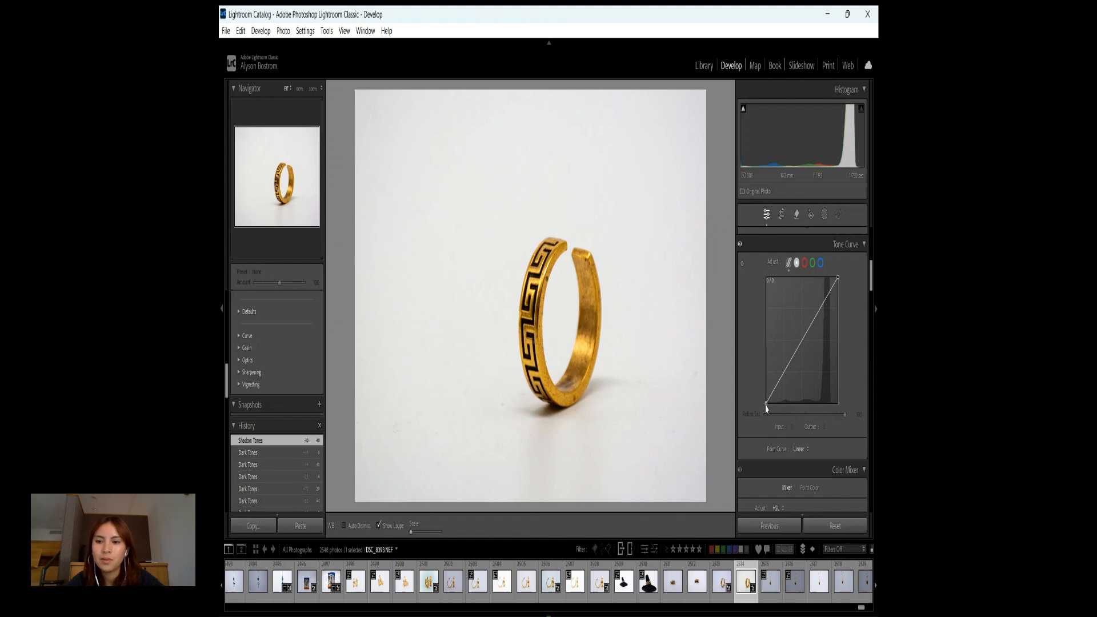
# - Try lifting the point curve's black endpoint to near-white output, and restore the linear curve
pyautogui.moveTo(765, 405); pyautogui.dragTo(761, 282)
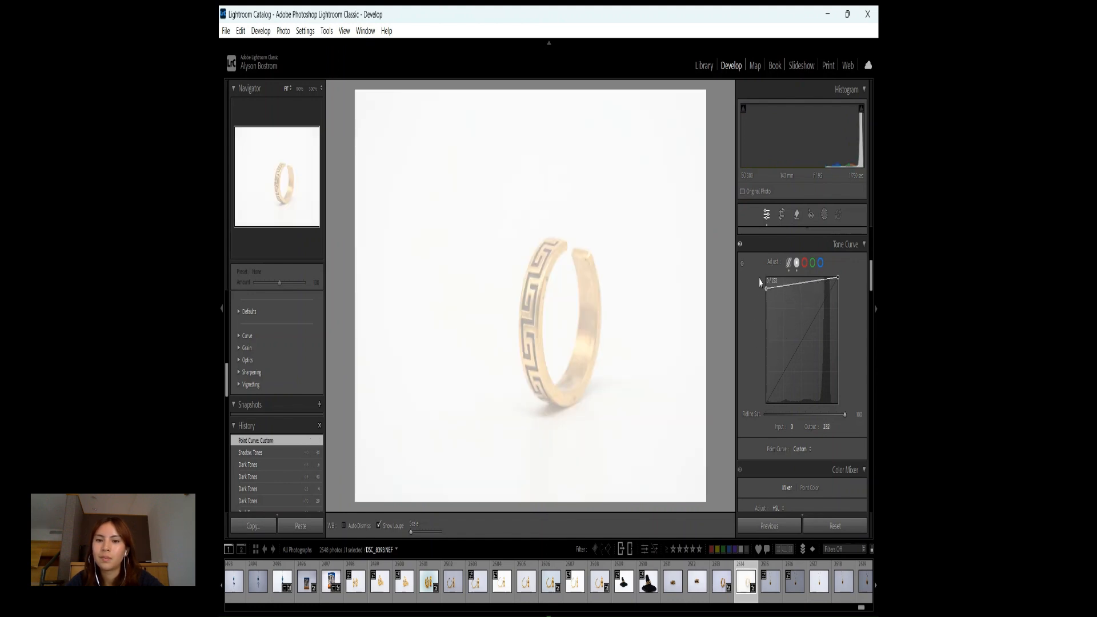
pyautogui.doubleClick(766, 278)
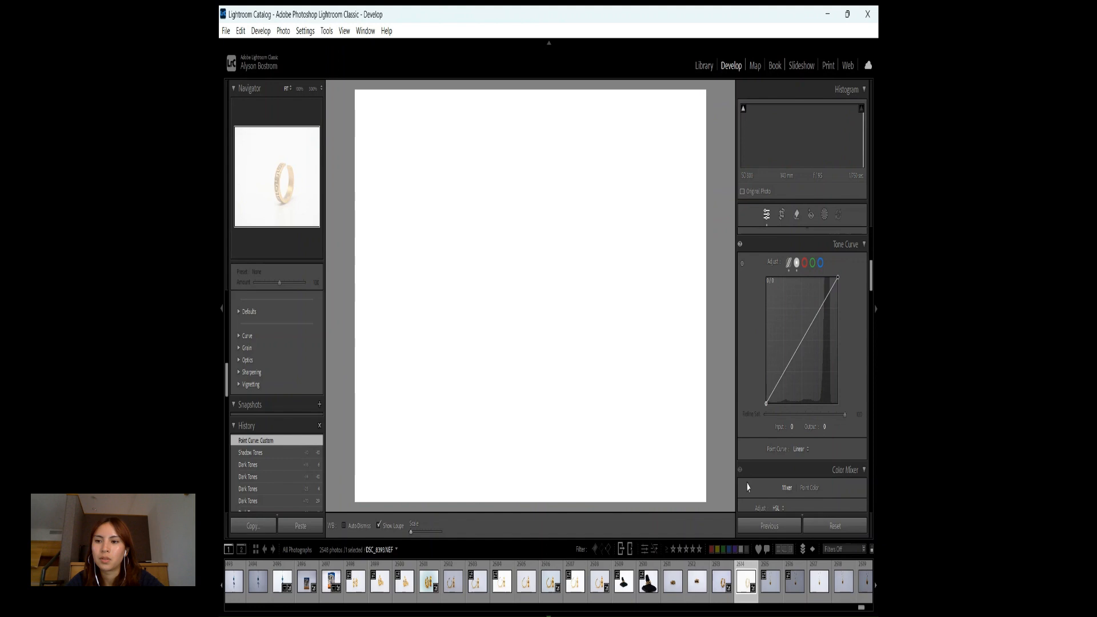
pyautogui.moveTo(837, 280)
pyautogui.mouseDown()
pyautogui.moveTo(850, 405)
pyautogui.moveTo(851, 269)
pyautogui.moveTo(839, 278)
pyautogui.mouseUp()
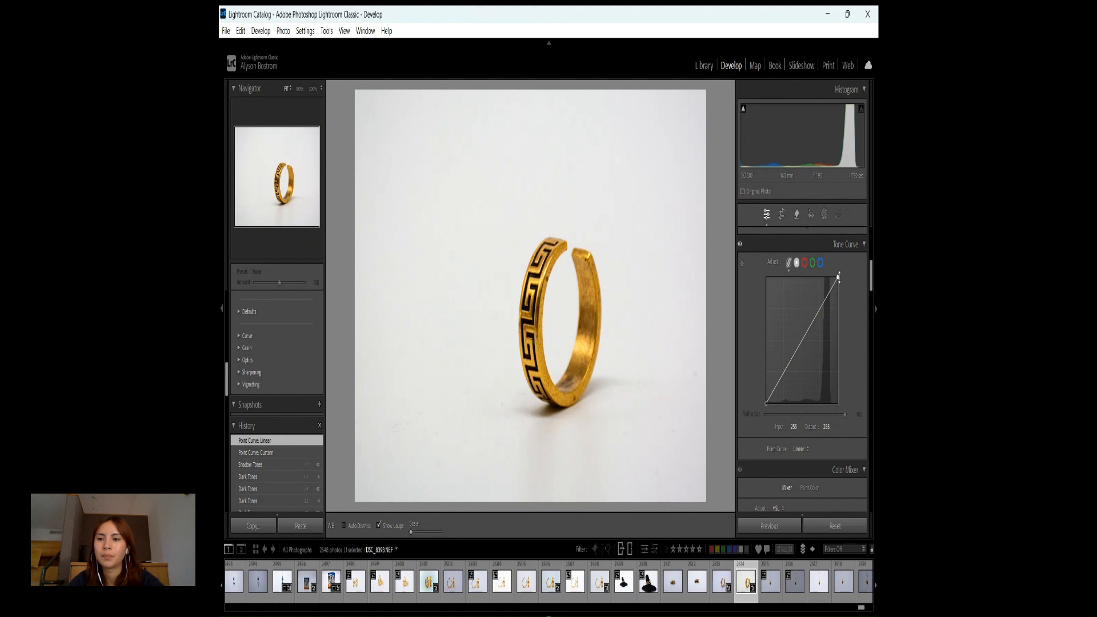
# - Add highlight, midtone and shadow points to the point curve and shape a subtle S-curve with lowered shadows and slightly raised highlights
pyautogui.click(820, 312)
pyautogui.click(802, 340)
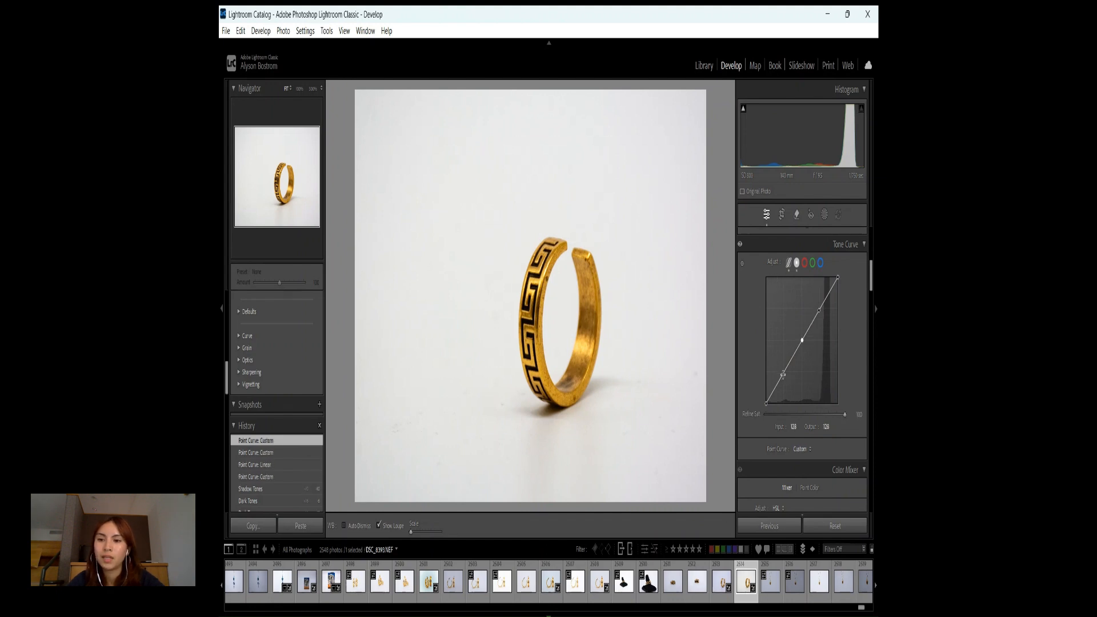
pyautogui.click(785, 371)
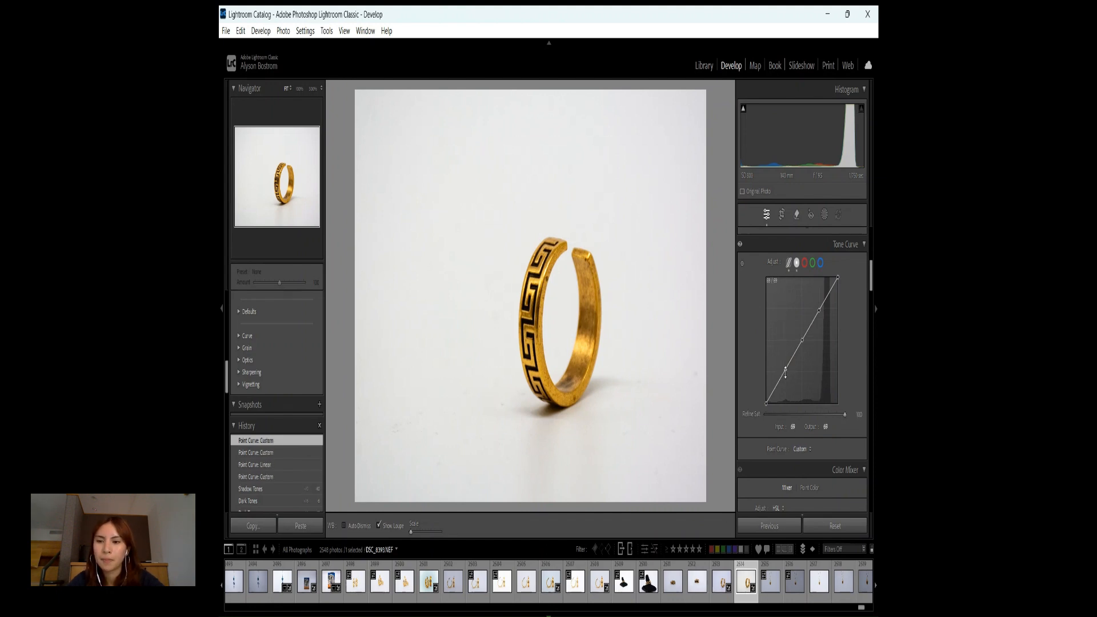
pyautogui.moveTo(785, 371); pyautogui.dragTo(785, 375)
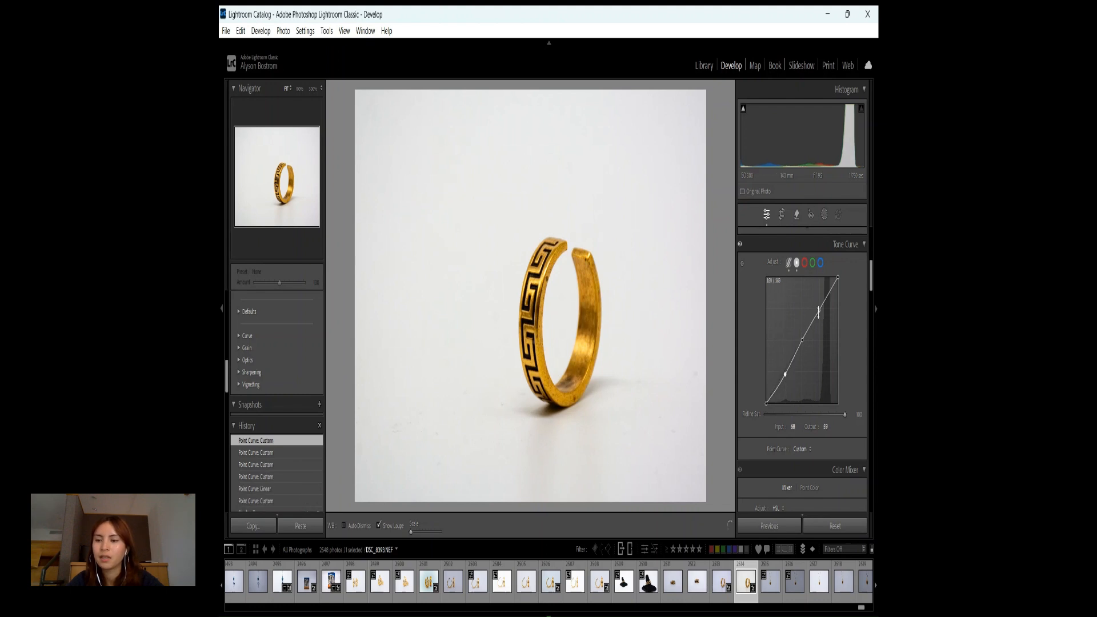
pyautogui.moveTo(820, 309); pyautogui.dragTo(820, 312)
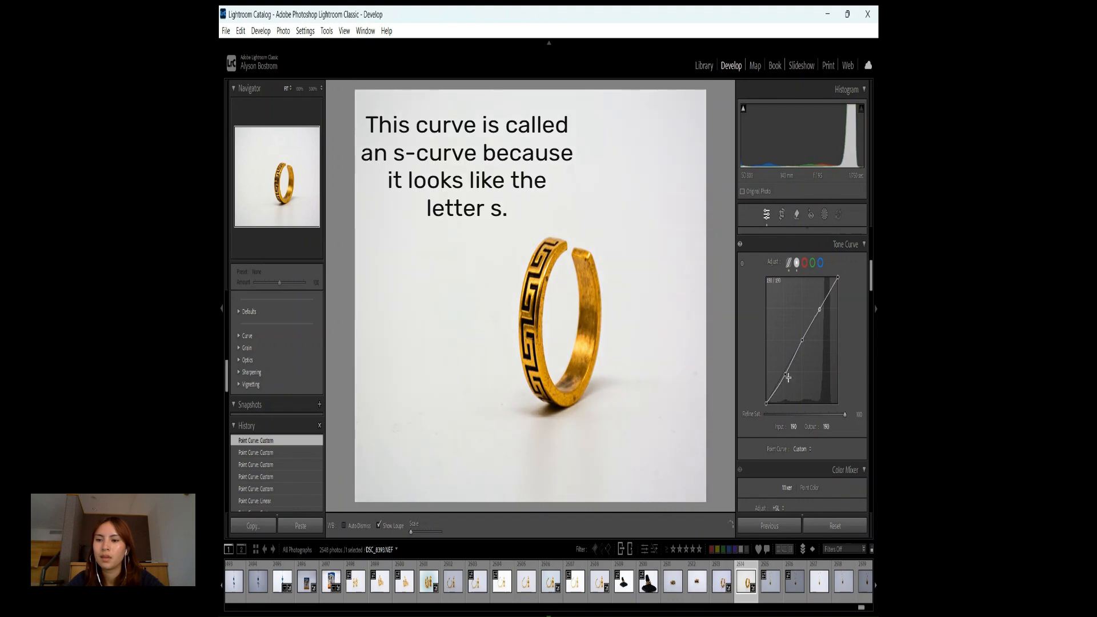
pyautogui.moveTo(785, 377); pyautogui.dragTo(784, 377)
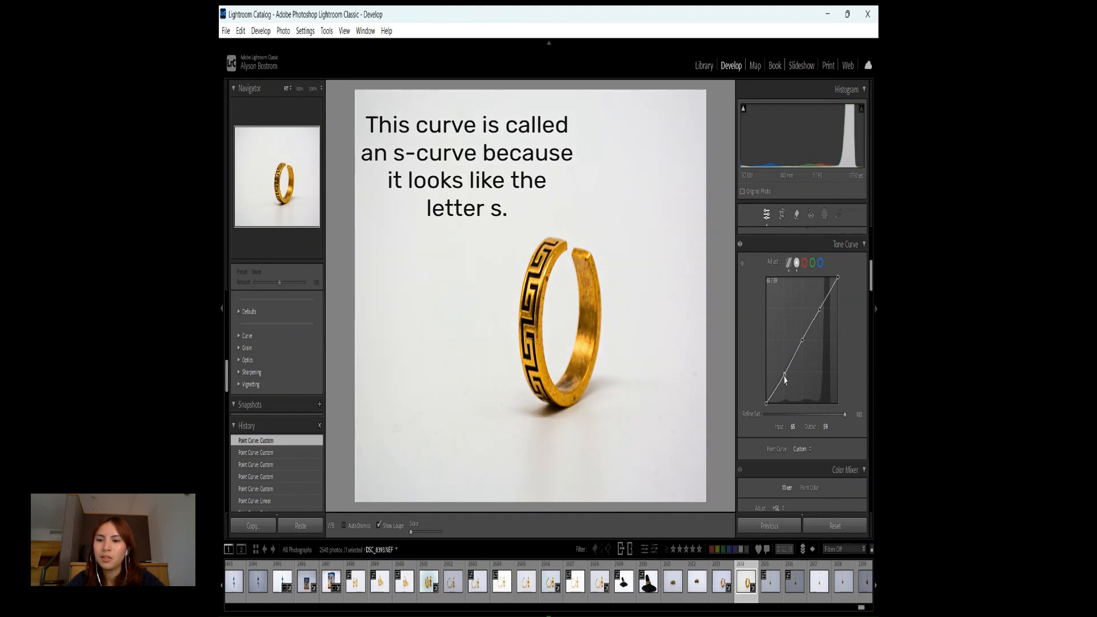
pyautogui.click(791, 359)
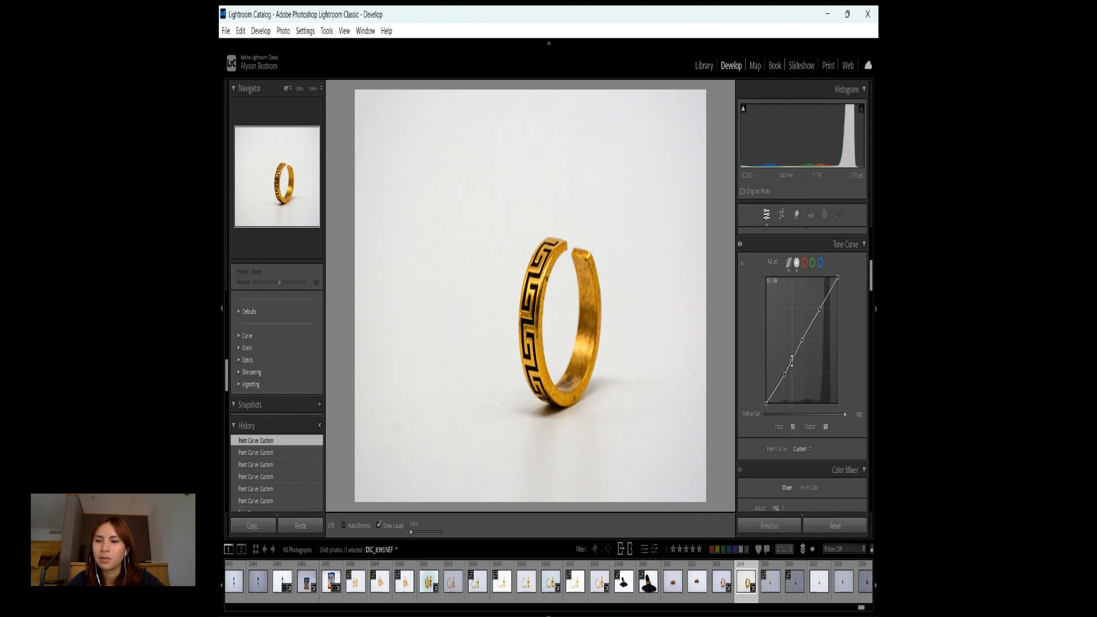
# - Remove the custom points from the point curve to return it to linear
pyautogui.doubleClick(784, 376)
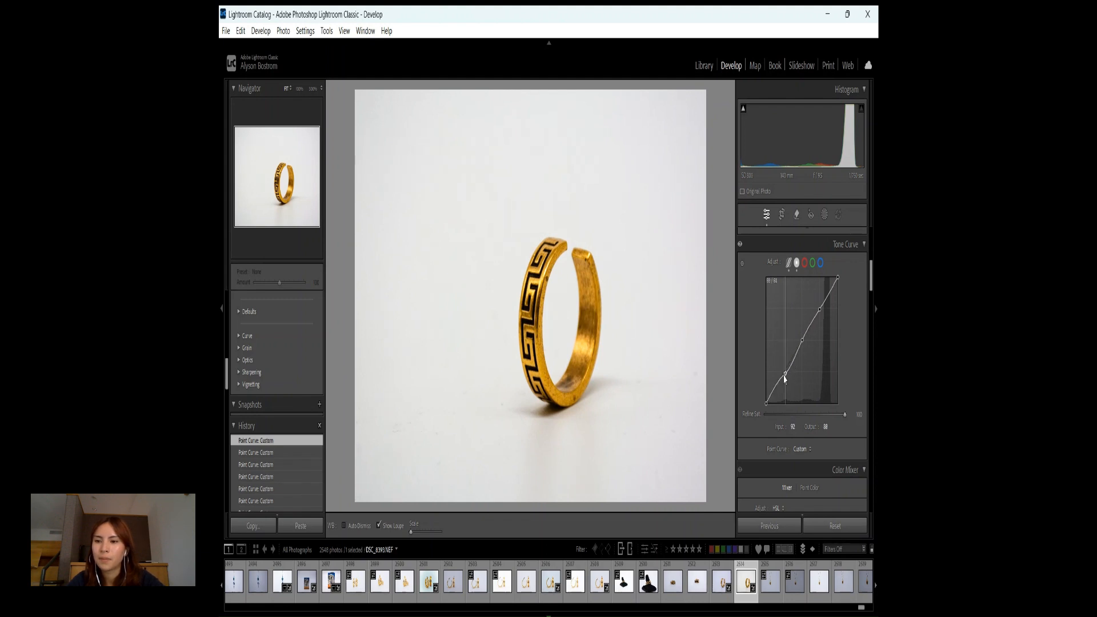
pyautogui.doubleClick(819, 309)
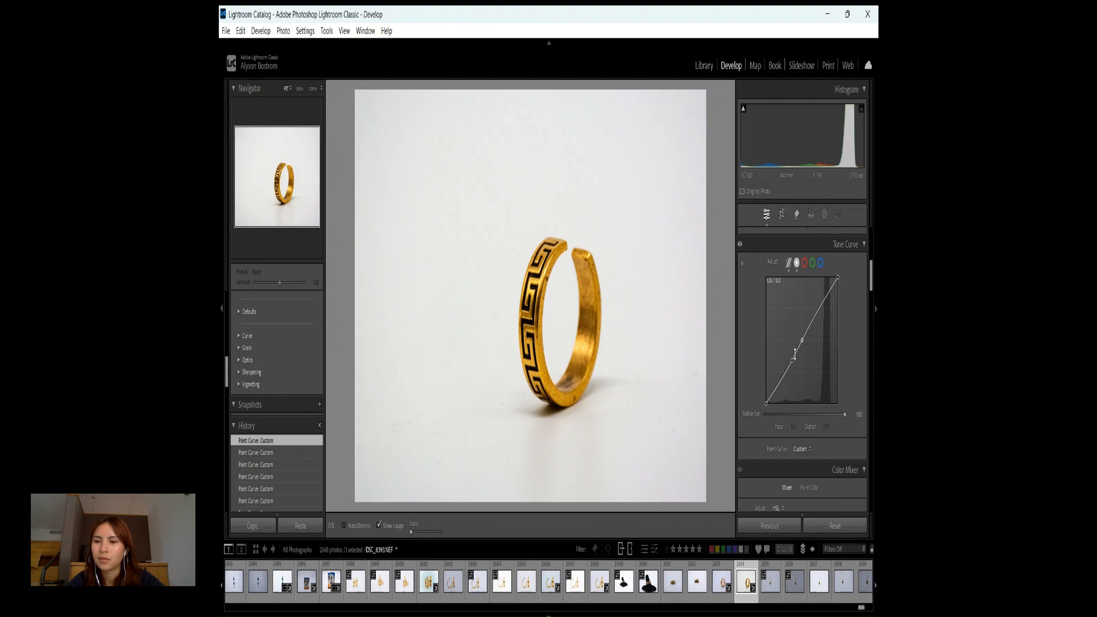
pyautogui.doubleClick(802, 340)
pyautogui.doubleClick(792, 361)
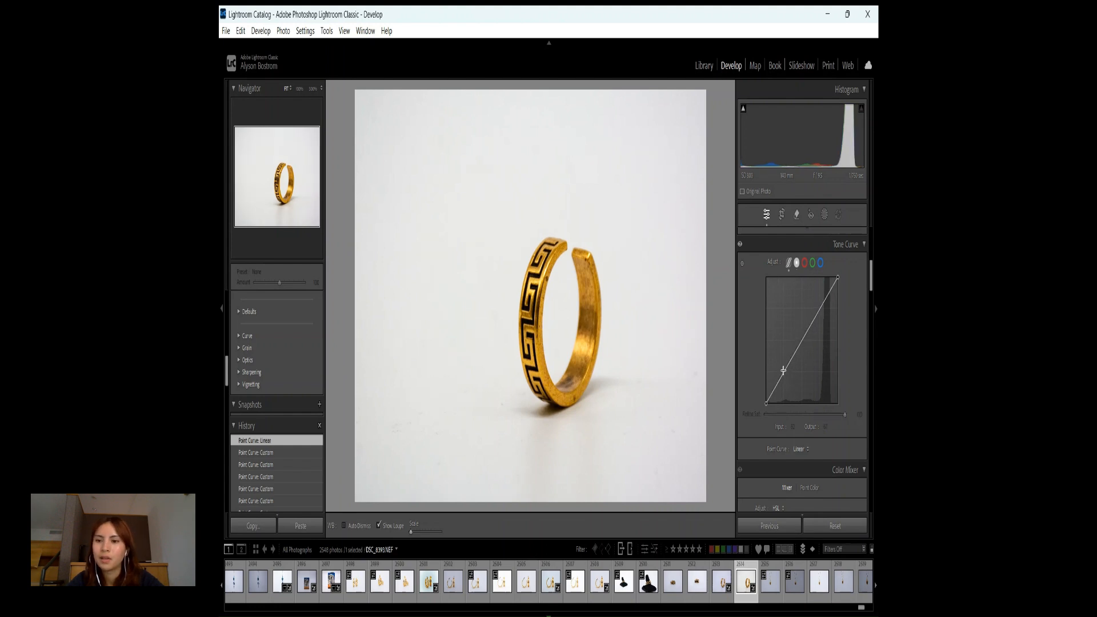
# - Place evenly spaced points along the linear point curve, from the deep shadows through the midtones to the brightest highlights
pyautogui.click(801, 343)
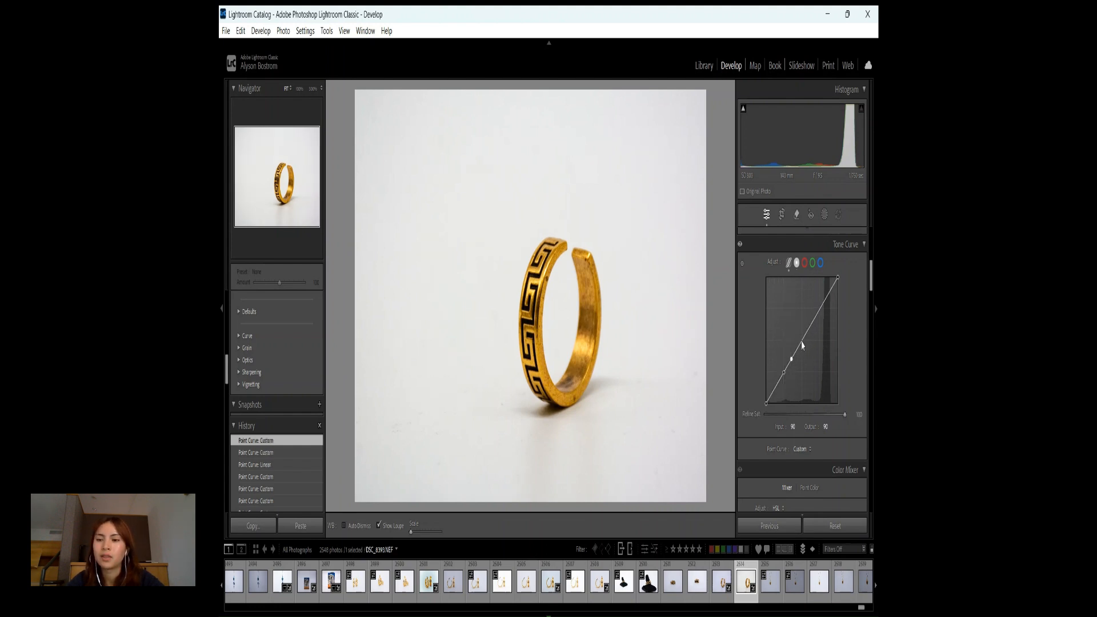
pyautogui.moveTo(811, 327); pyautogui.dragTo(820, 309)
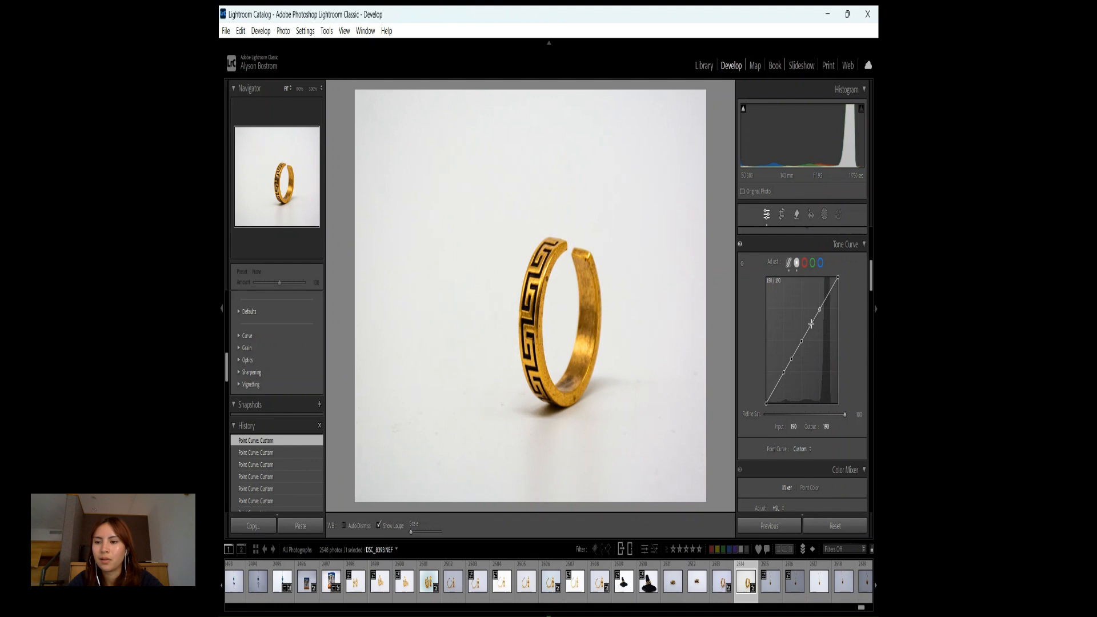
pyautogui.click(811, 326)
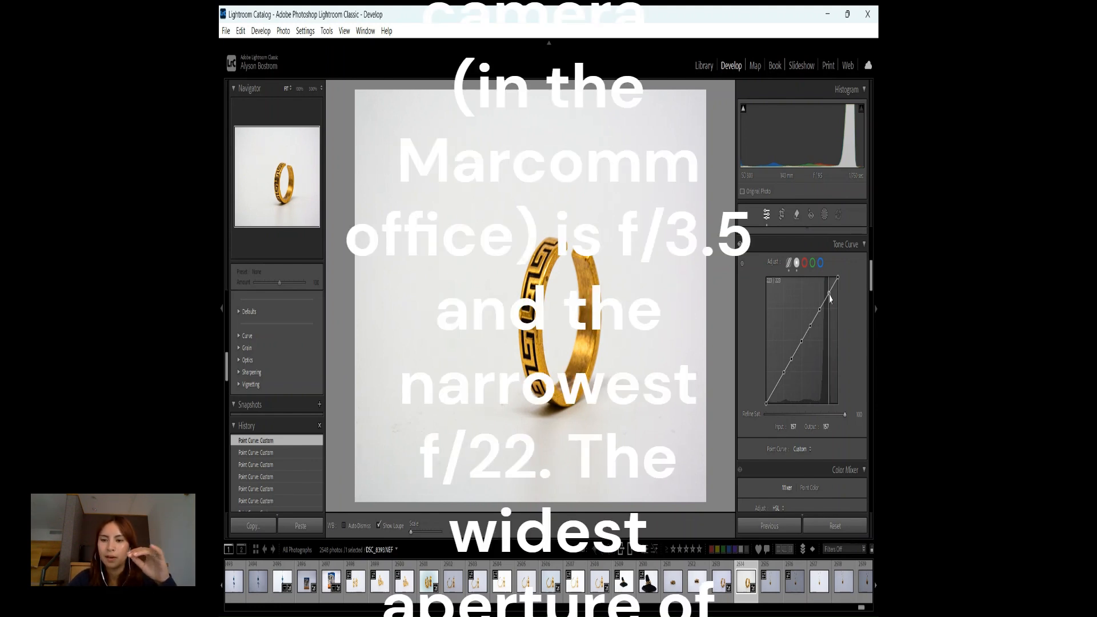
pyautogui.click(775, 388)
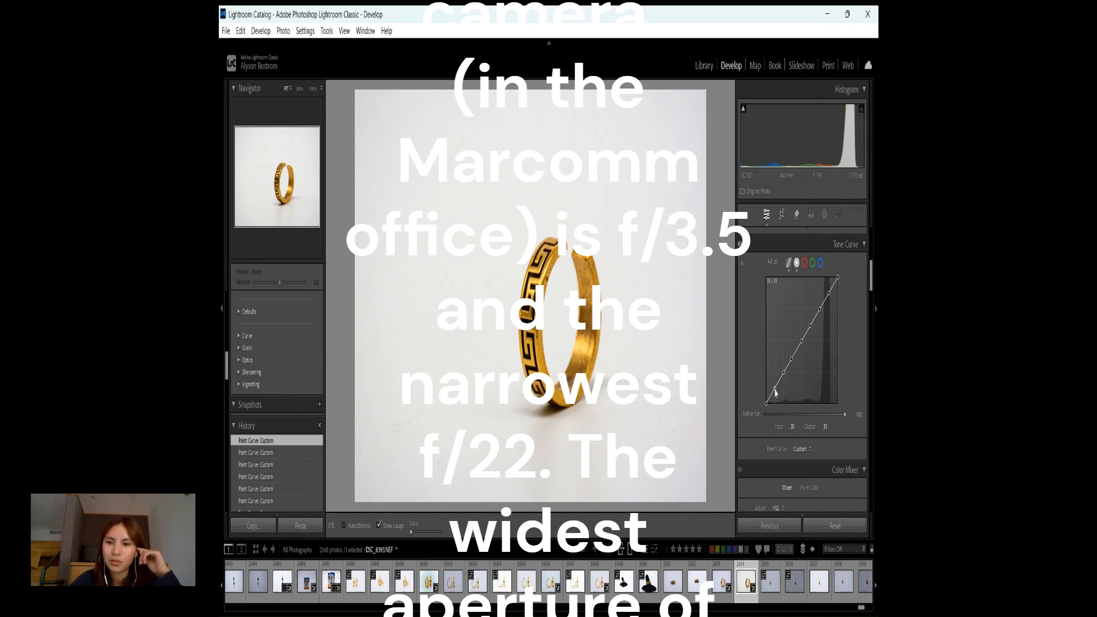
# - Fine-tune the point curve's points, slightly lowering the shadows and midtones and raising the highlights
pyautogui.moveTo(776, 392)
pyautogui.mouseDown()
pyautogui.moveTo(772, 380)
pyautogui.moveTo(775, 395)
pyautogui.mouseUp()
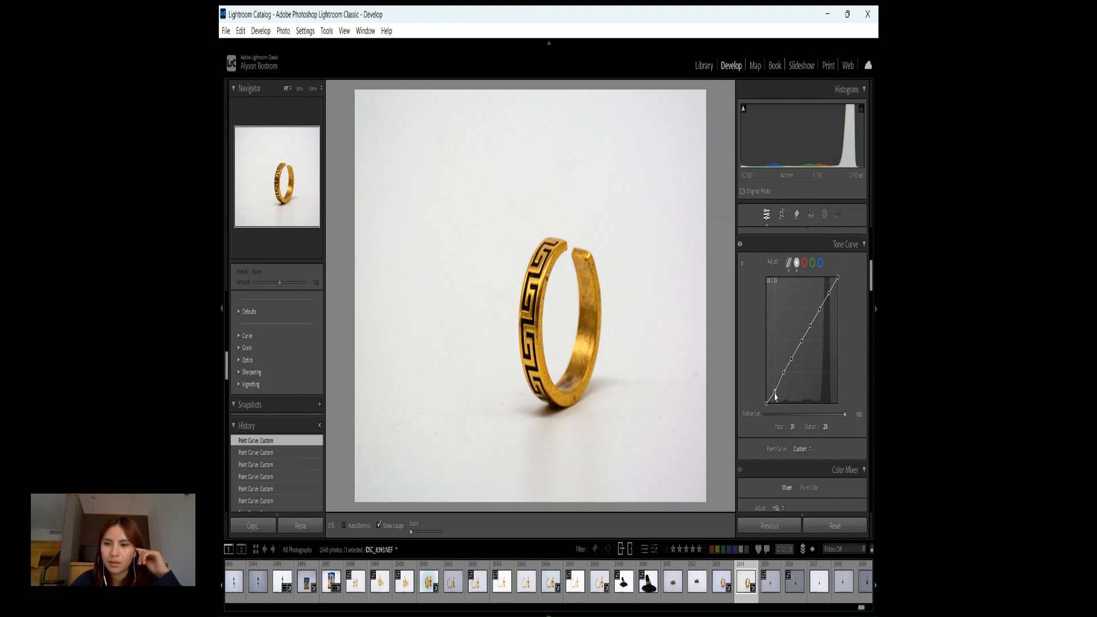
pyautogui.moveTo(789, 363)
pyautogui.mouseDown()
pyautogui.moveTo(789, 353)
pyautogui.moveTo(793, 364)
pyautogui.mouseUp()
pyautogui.click(793, 364)
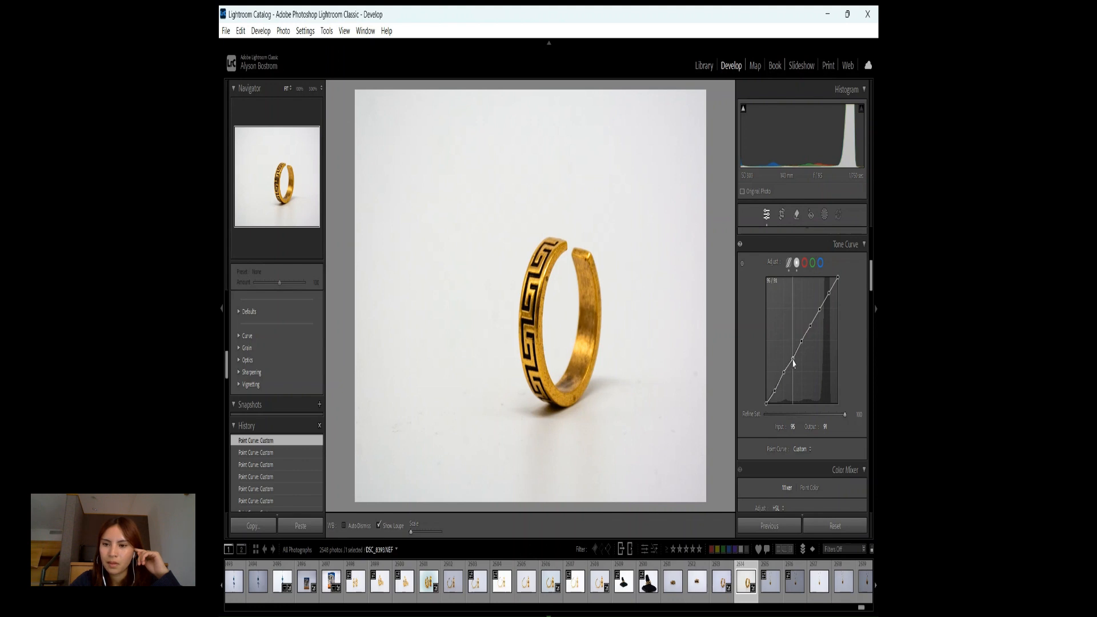
pyautogui.click(811, 327)
pyautogui.moveTo(811, 331); pyautogui.dragTo(812, 331)
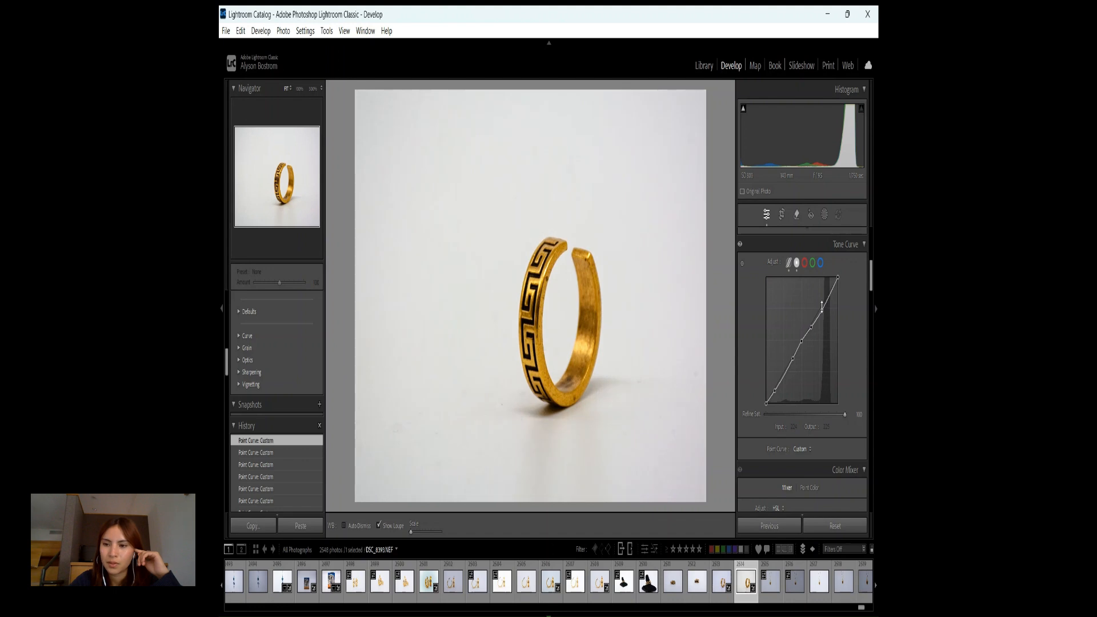
pyautogui.doubleClick(831, 296)
pyautogui.moveTo(823, 312); pyautogui.dragTo(824, 302)
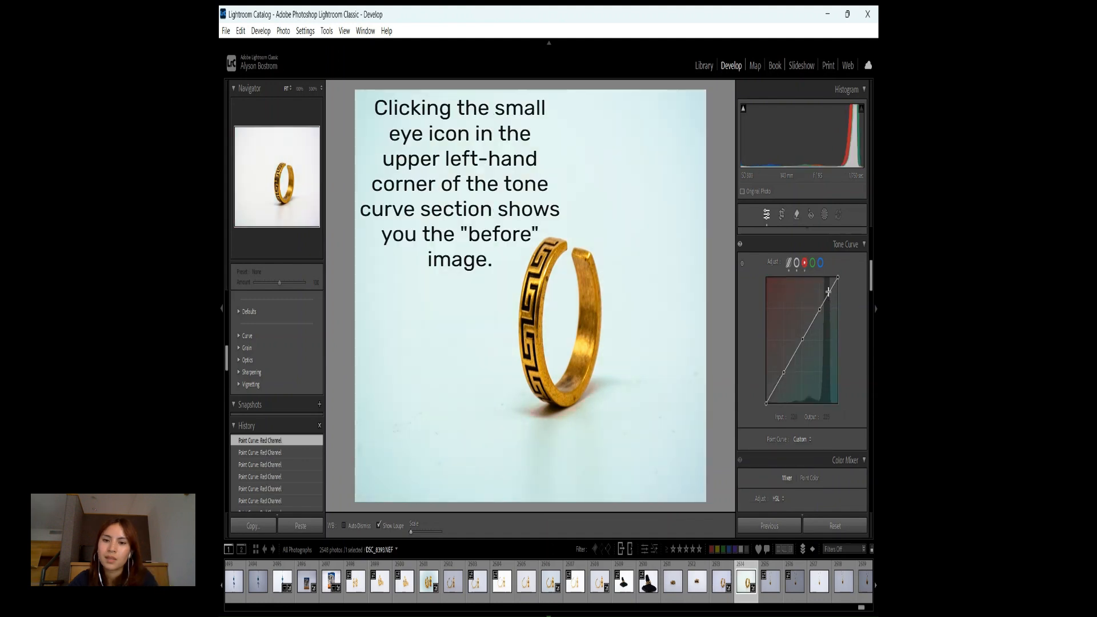
# - Place seven evenly spaced points along the red channel curve, keeping it on the straight diagonal
pyautogui.moveTo(827, 297); pyautogui.dragTo(830, 290)
pyautogui.click(829, 293)
pyautogui.click(810, 324)
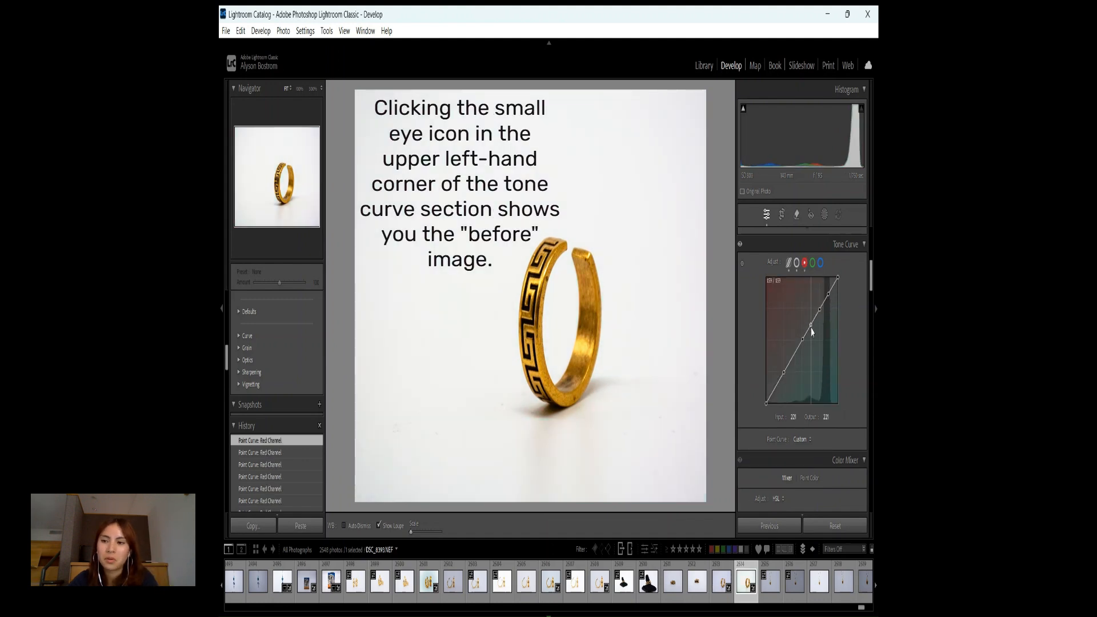
pyautogui.click(791, 357)
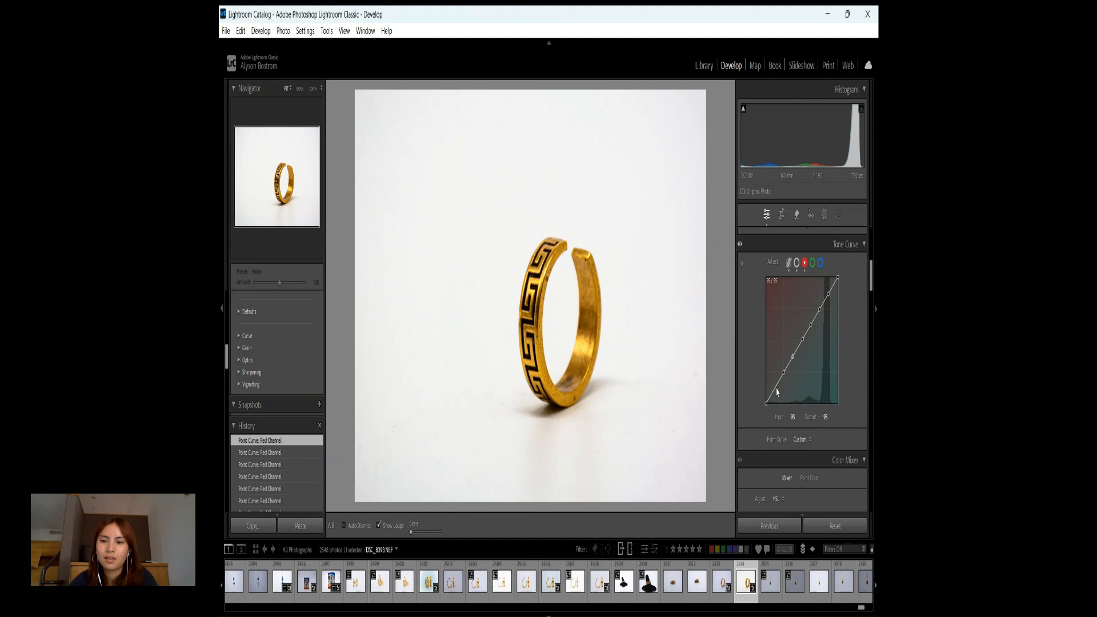
pyautogui.click(774, 388)
# - Adjust the red channel's shadow and midtone points slightly, and make the same subtle adjustments on the green channel curve
pyautogui.moveTo(776, 390); pyautogui.dragTo(794, 360)
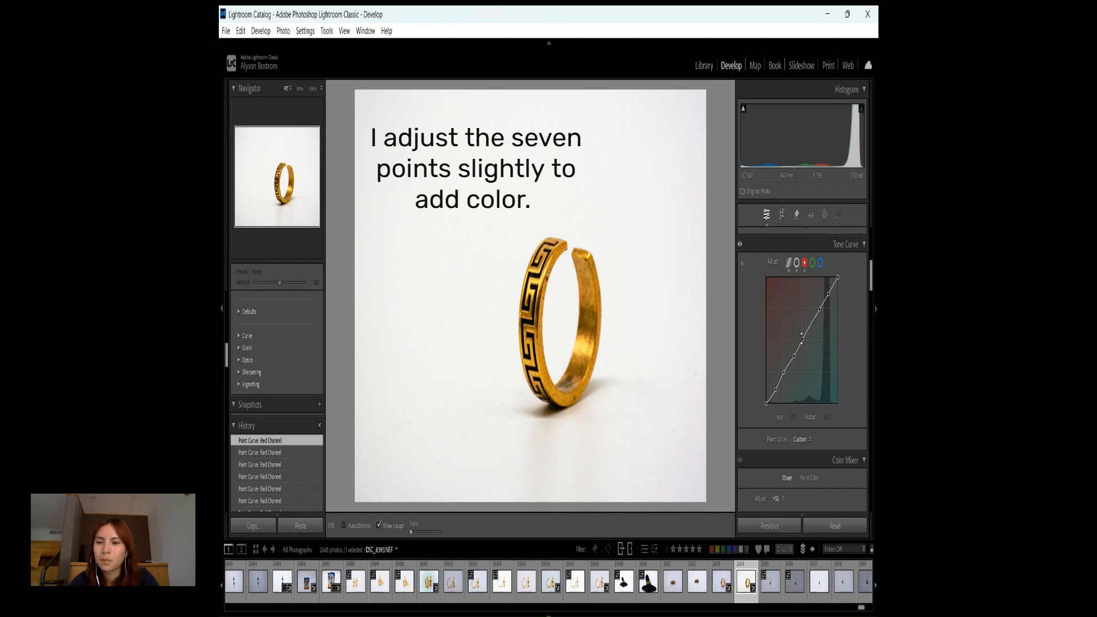
pyautogui.moveTo(803, 339); pyautogui.dragTo(803, 342)
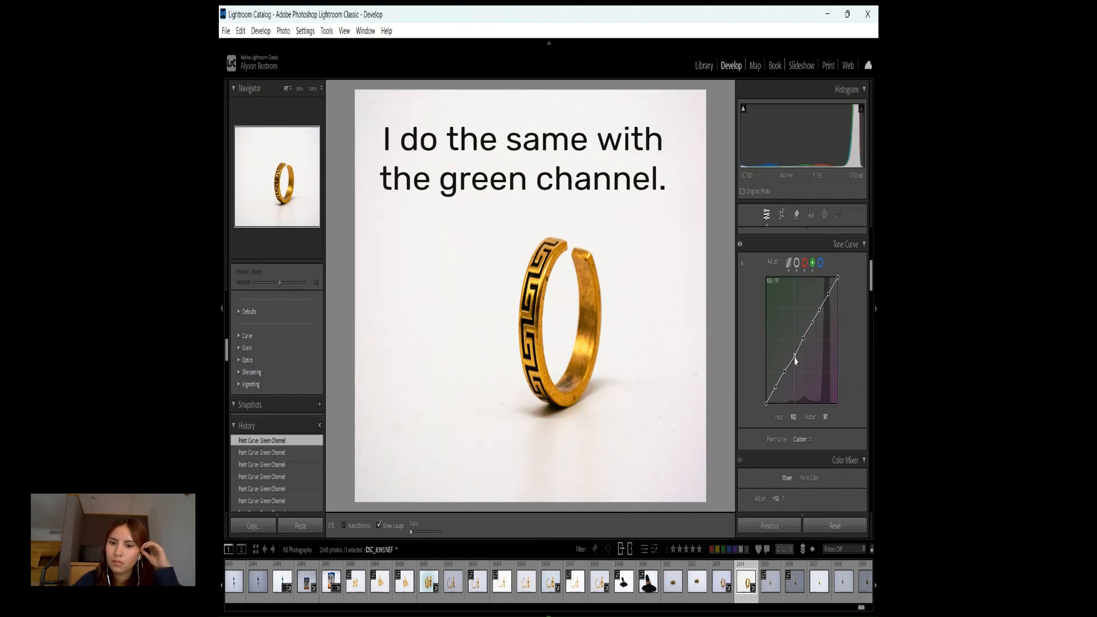
pyautogui.moveTo(795, 357); pyautogui.dragTo(819, 311)
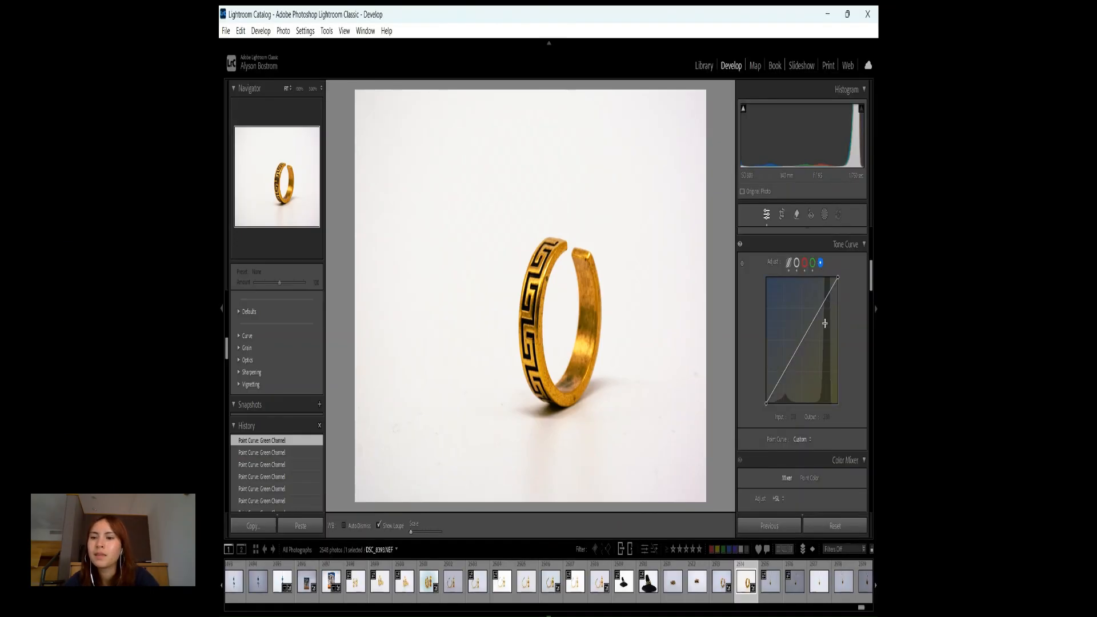
# - Place seven points along the blue channel curve and lift its upper highlights slightly to cool the background
pyautogui.click(802, 339)
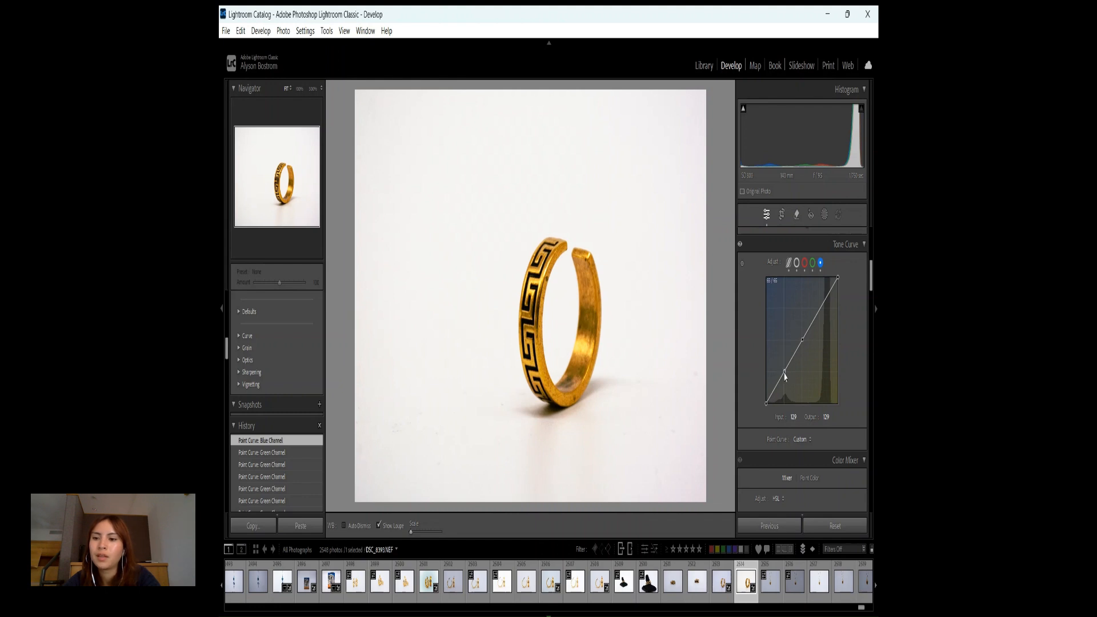
pyautogui.click(785, 372)
pyautogui.click(818, 310)
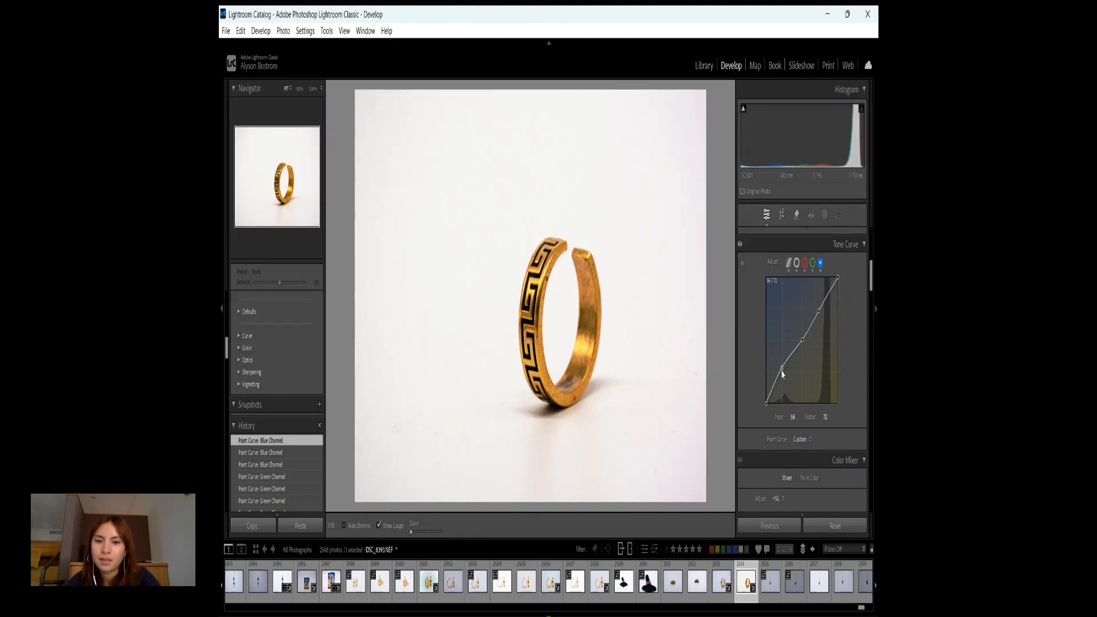
pyautogui.moveTo(785, 377)
pyautogui.mouseDown()
pyautogui.moveTo(787, 388)
pyautogui.moveTo(783, 375)
pyautogui.mouseUp()
pyautogui.click(775, 389)
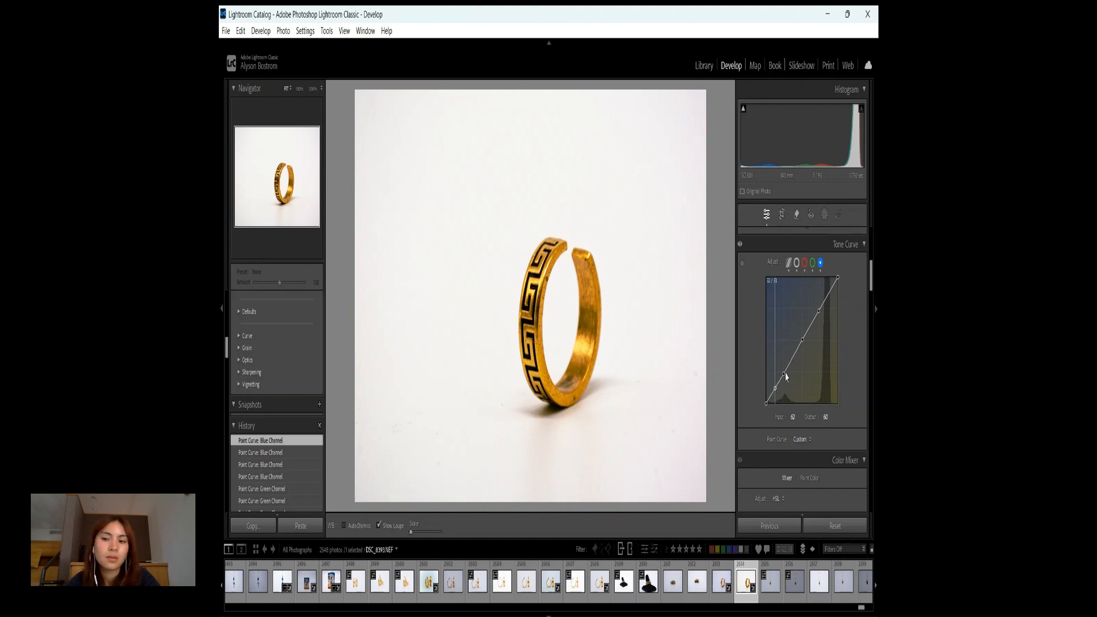
pyautogui.click(795, 355)
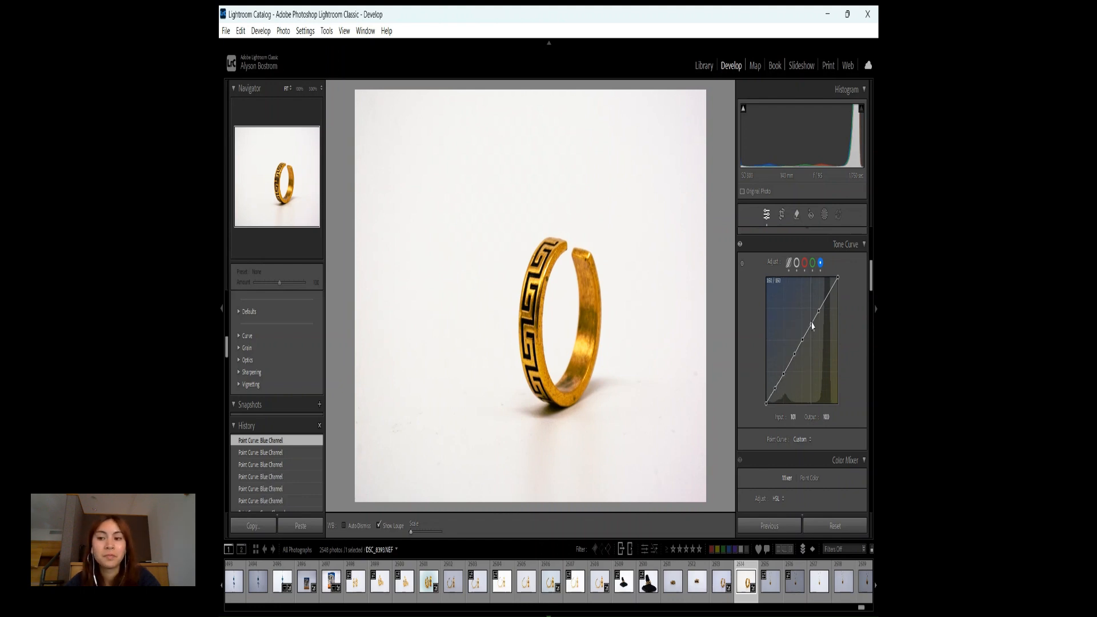
pyautogui.click(811, 323)
pyautogui.moveTo(830, 295)
pyautogui.mouseDown()
pyautogui.moveTo(827, 311)
pyautogui.moveTo(828, 298)
pyautogui.mouseUp()
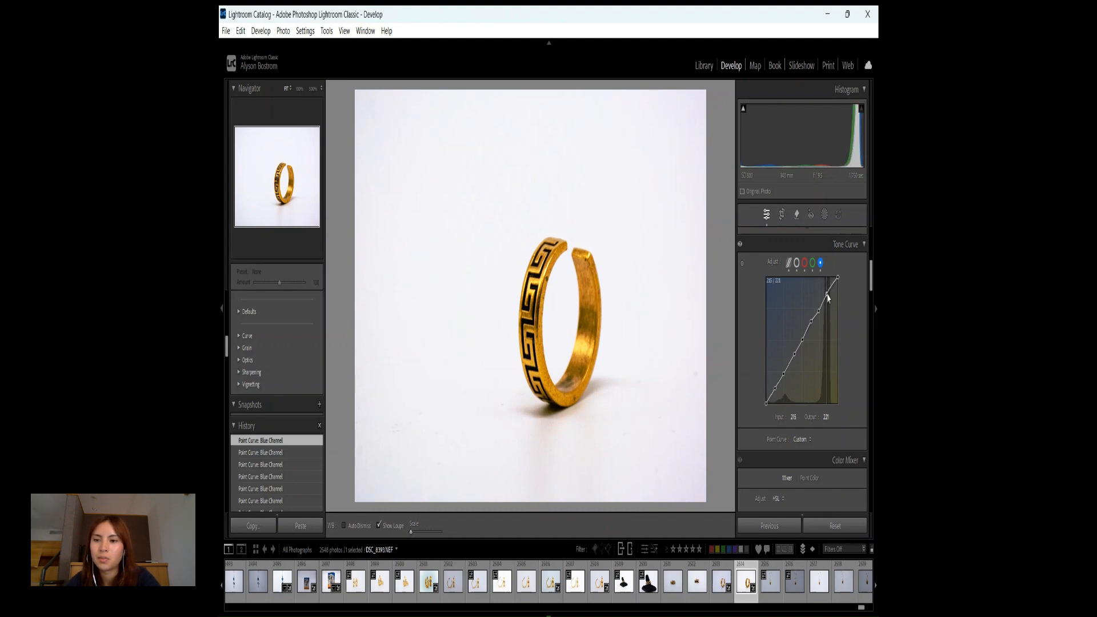
# - Fine-tune the blue channel's shadow points, raising the deepest to input 28, output 34, and compare the photo with and without the tone curve
pyautogui.doubleClick(785, 375)
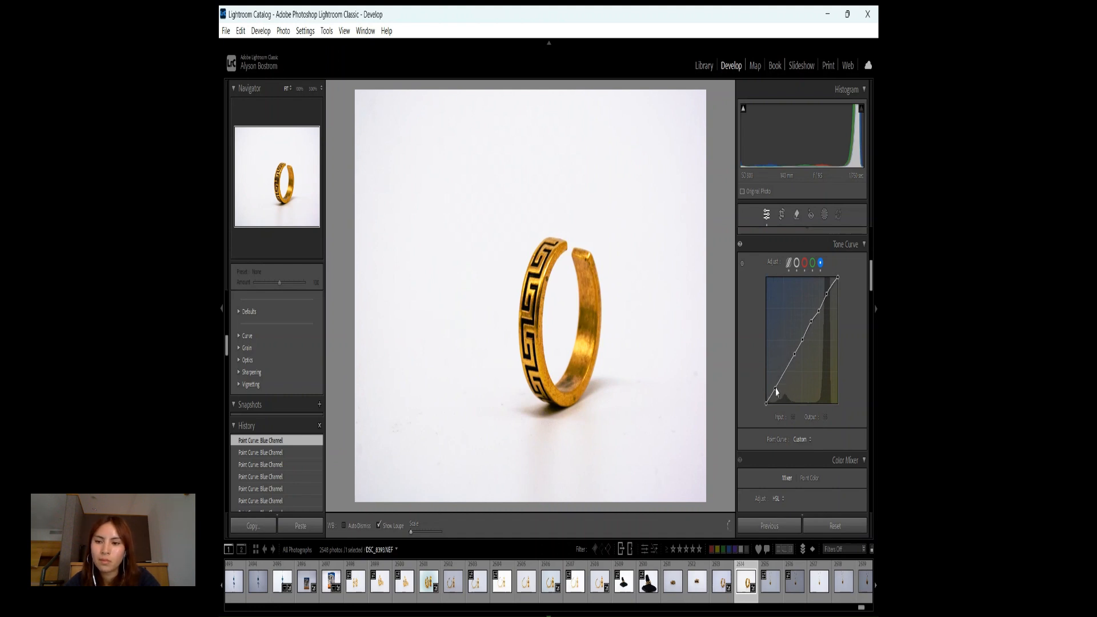
pyautogui.moveTo(776, 391); pyautogui.dragTo(785, 377)
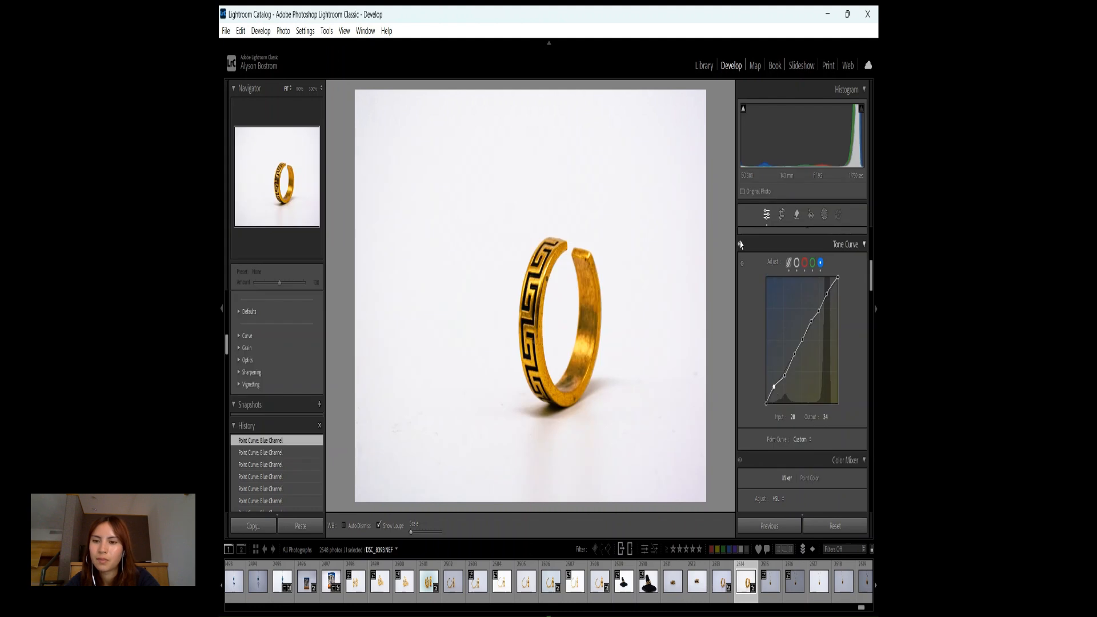
pyautogui.click(741, 246)
pyautogui.click(740, 245)
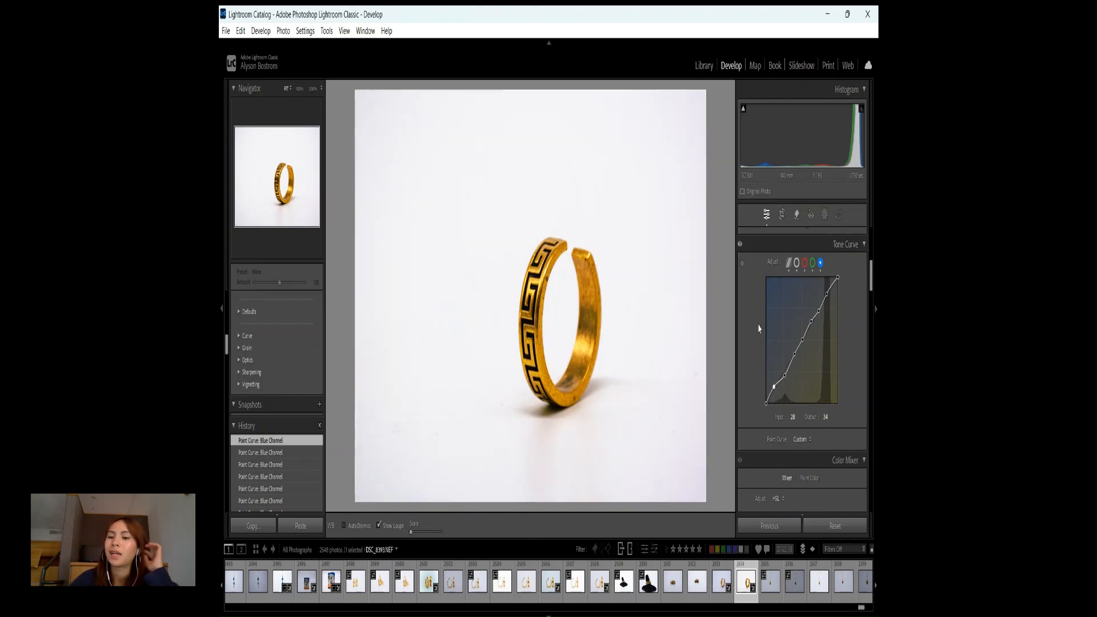
# - Sample the ring's gold as a Point Color in the Color Mixer, set its hue shift to +7 and slightly raise its luminance
pyautogui.scroll(-5, 760, 329)
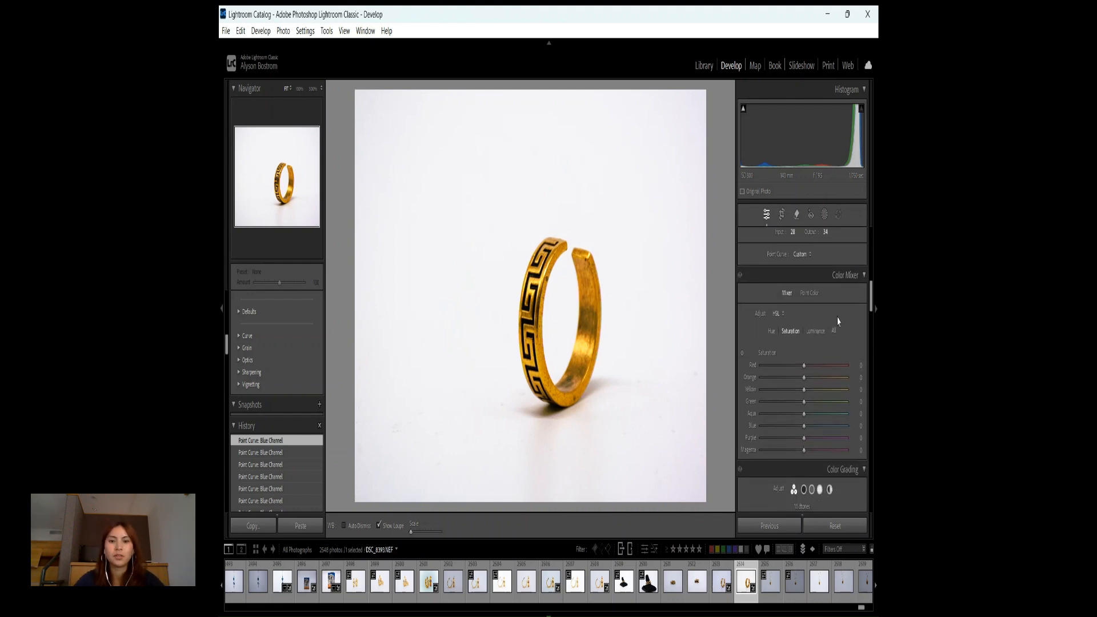
pyautogui.click(809, 292)
pyautogui.click(752, 311)
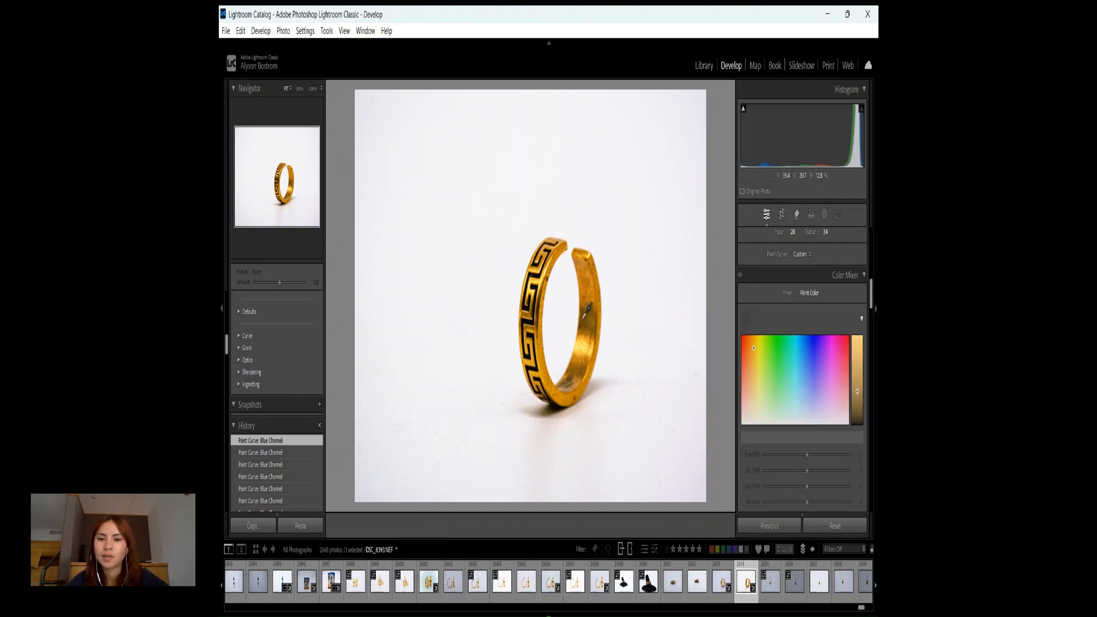
pyautogui.click(584, 318)
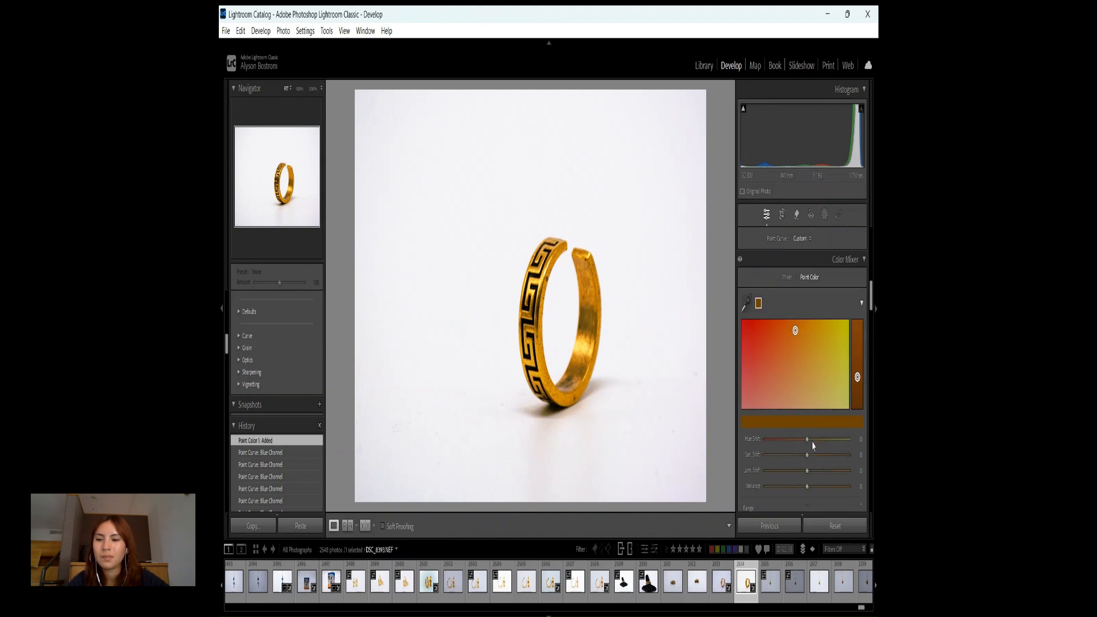
pyautogui.moveTo(811, 440); pyautogui.dragTo(815, 467)
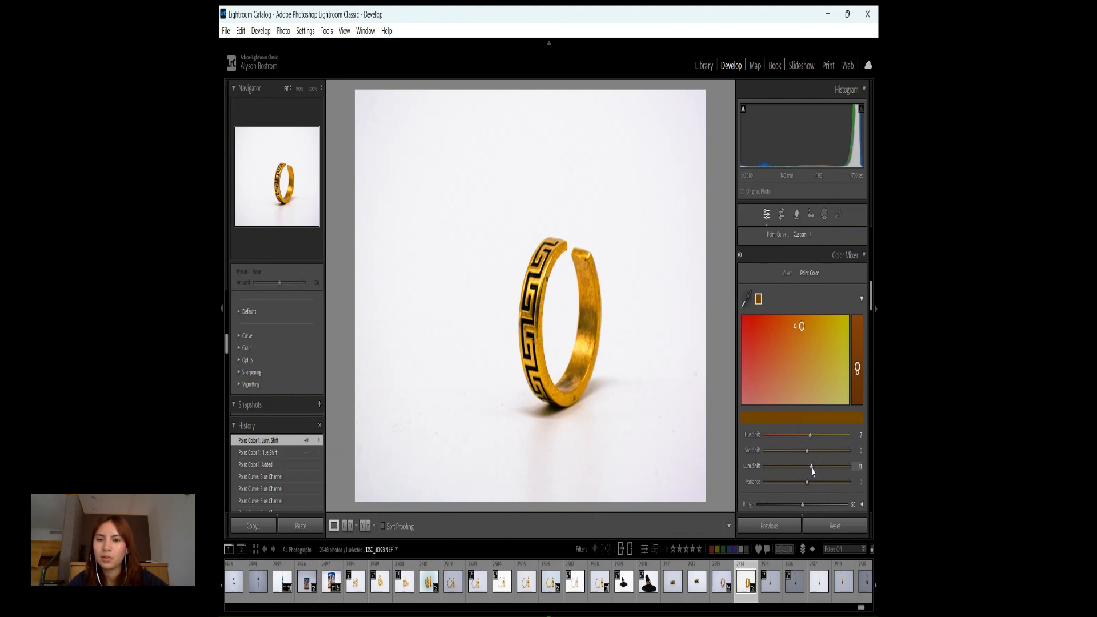
# - Give the shadows a faint orange-yellow tint and the midtones a faint blue tint with Color Grading
pyautogui.scroll(-5, 834, 255)
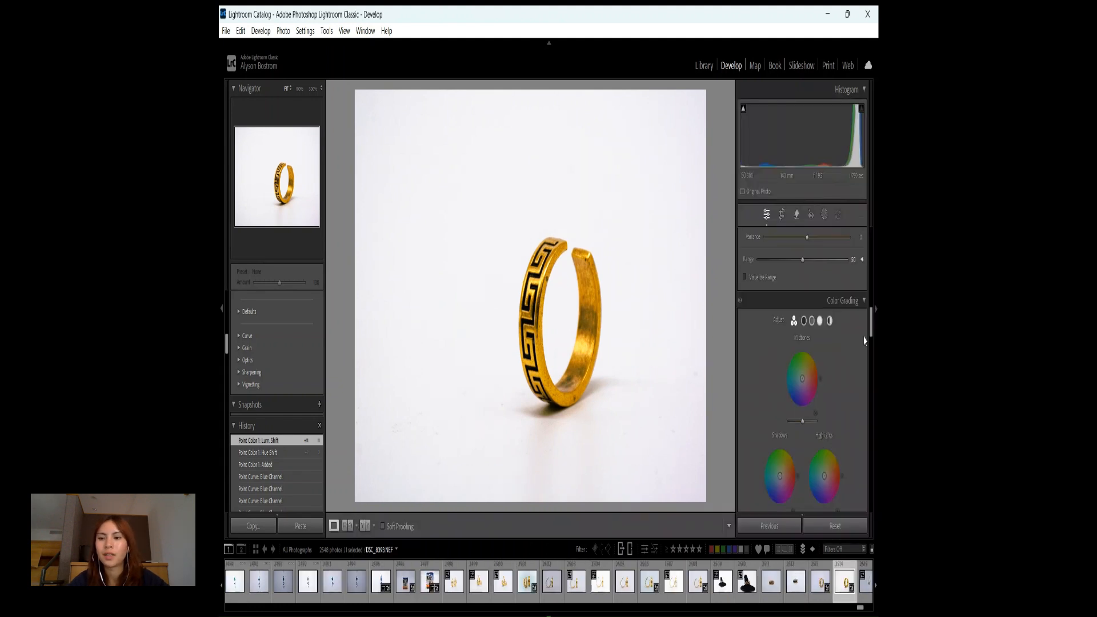
pyautogui.scroll(-2, 857, 263)
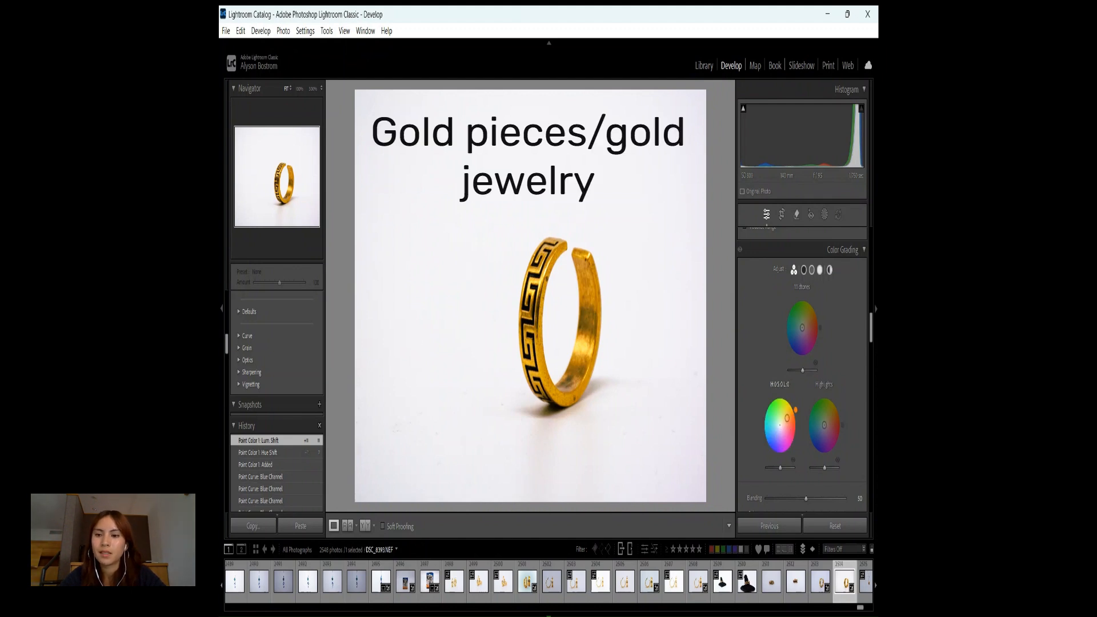
pyautogui.moveTo(787, 419); pyautogui.dragTo(781, 424)
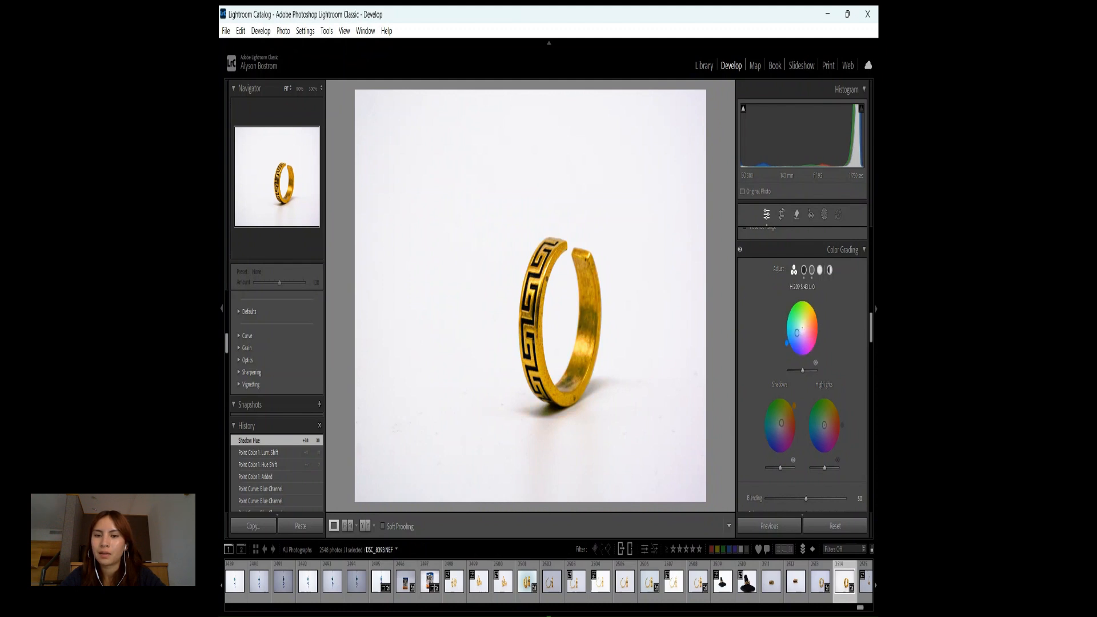
pyautogui.moveTo(797, 332); pyautogui.dragTo(803, 327)
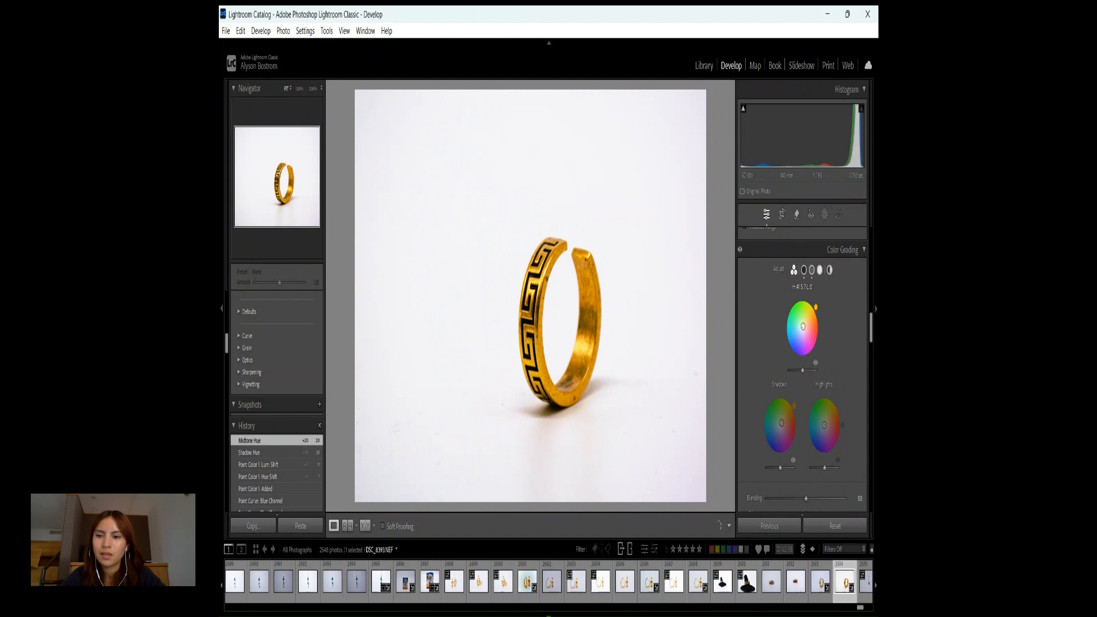
pyautogui.moveTo(802, 327); pyautogui.dragTo(802, 329)
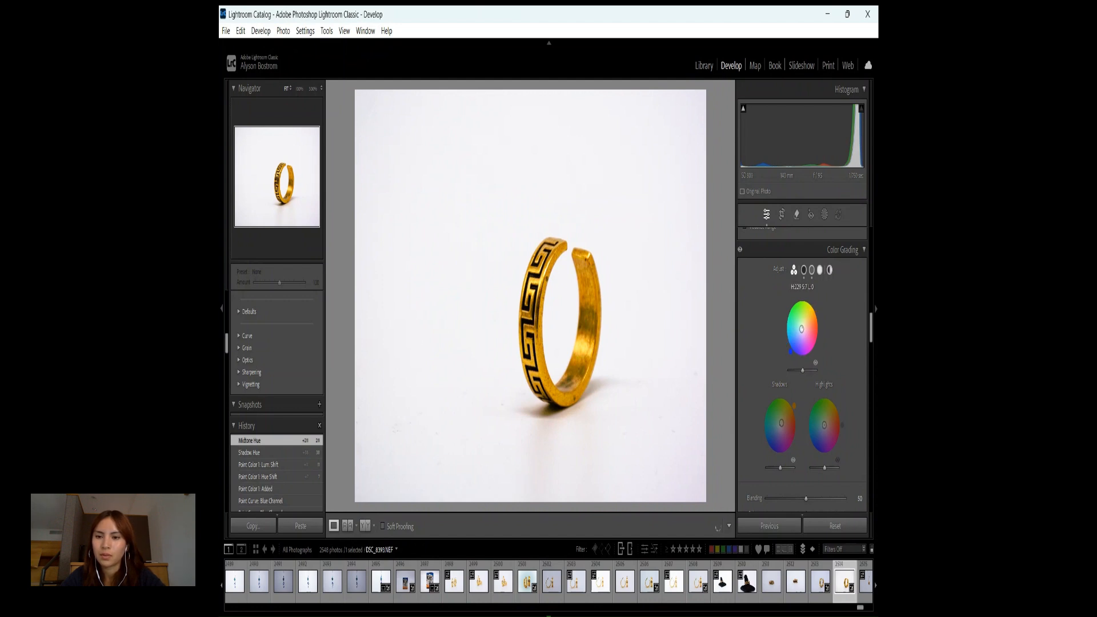
# - Add a very faint tint to the highlights and slightly lower the midtone luminance in Color Grading
pyautogui.moveTo(824, 425)
pyautogui.mouseDown()
pyautogui.moveTo(835, 401)
pyautogui.moveTo(825, 423)
pyautogui.moveTo(821, 394)
pyautogui.moveTo(832, 454)
pyautogui.moveTo(836, 400)
pyautogui.moveTo(825, 426)
pyautogui.mouseUp()
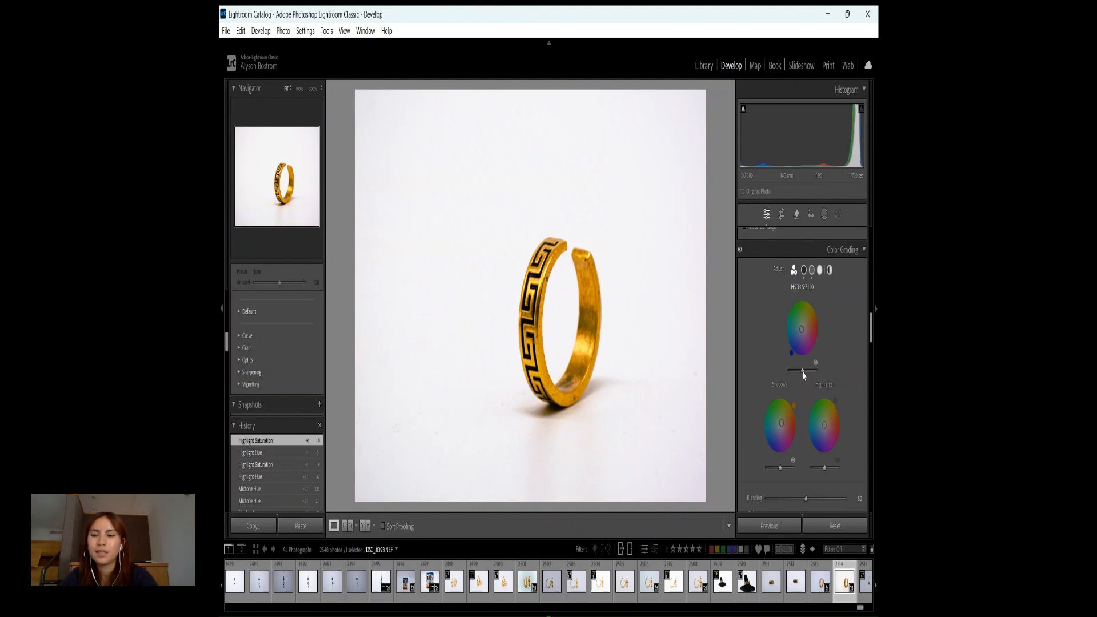
pyautogui.moveTo(805, 374); pyautogui.dragTo(801, 375)
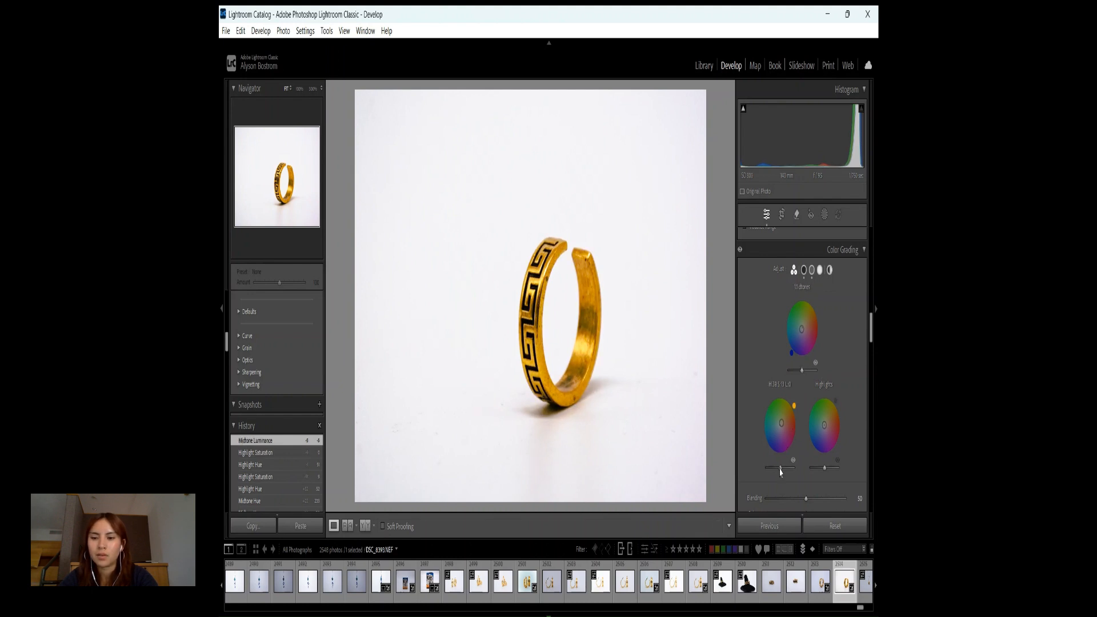
# - Slightly lower the shadow luminance, raise the highlight luminance, and shift the Color Grading balance toward the highlights
pyautogui.moveTo(780, 471); pyautogui.dragTo(826, 469)
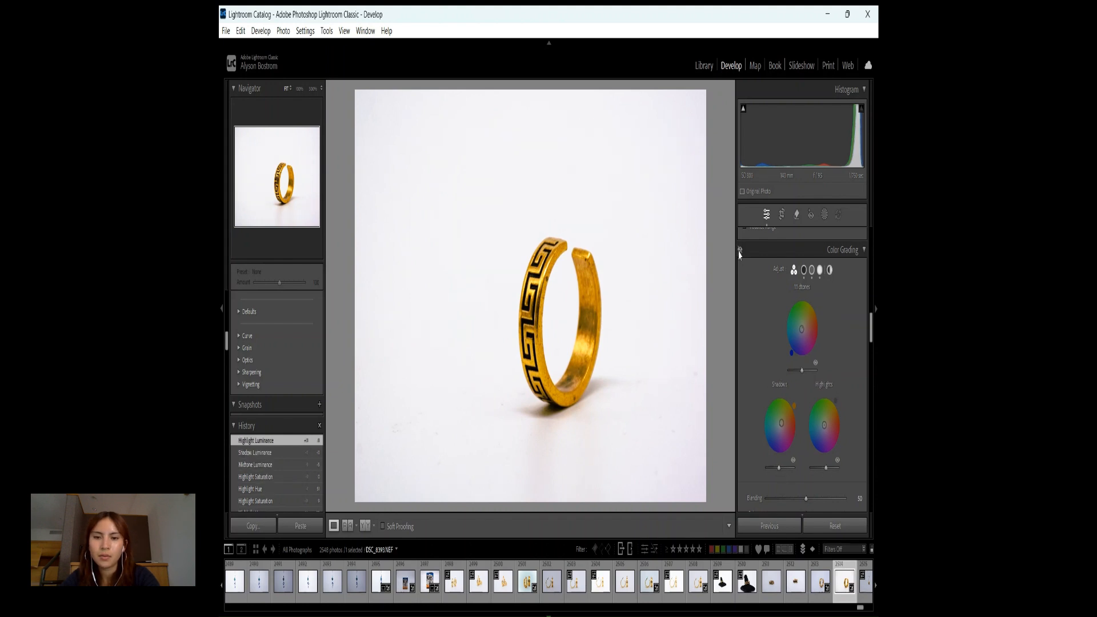
pyautogui.scroll(-3, 746, 311)
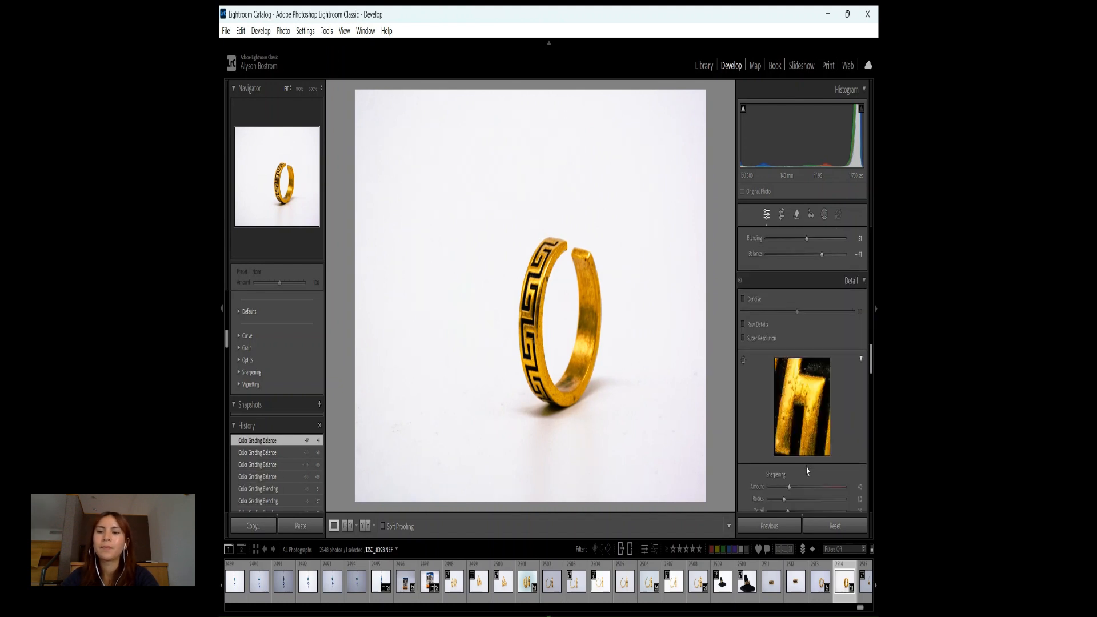
pyautogui.scroll(-5, 807, 470)
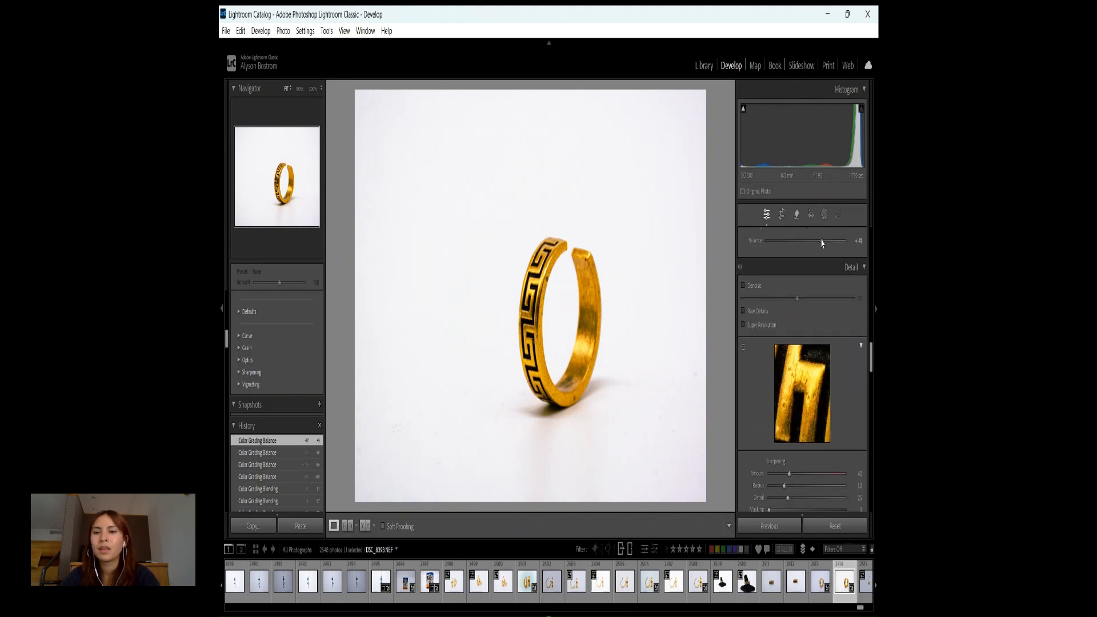
pyautogui.scroll(5, 817, 281)
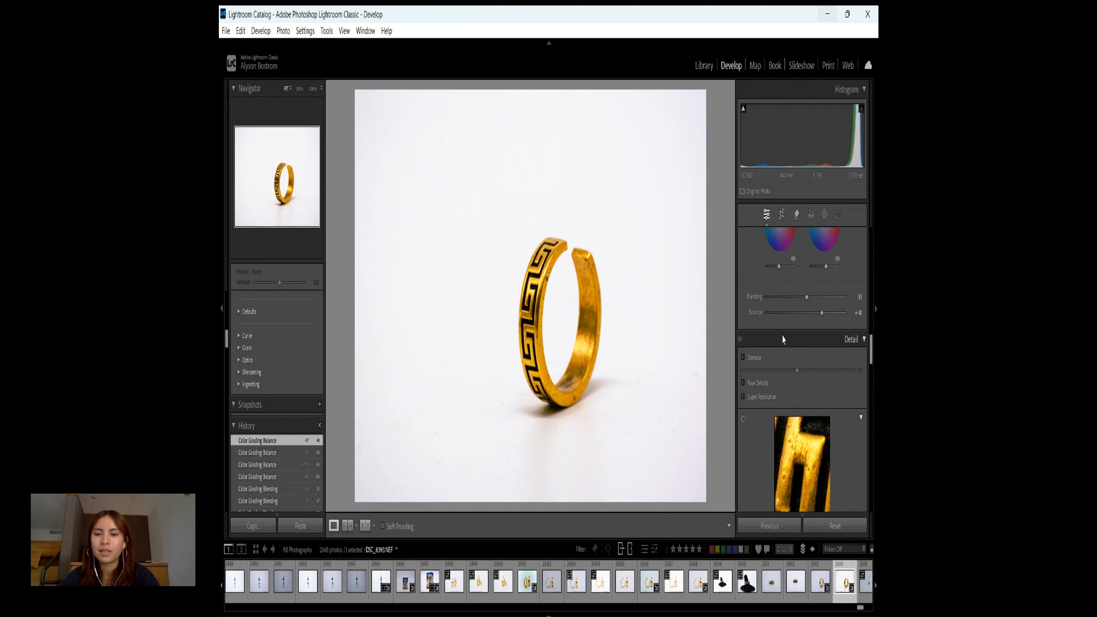
pyautogui.scroll(-3, 784, 343)
pyautogui.scroll(-3, 783, 341)
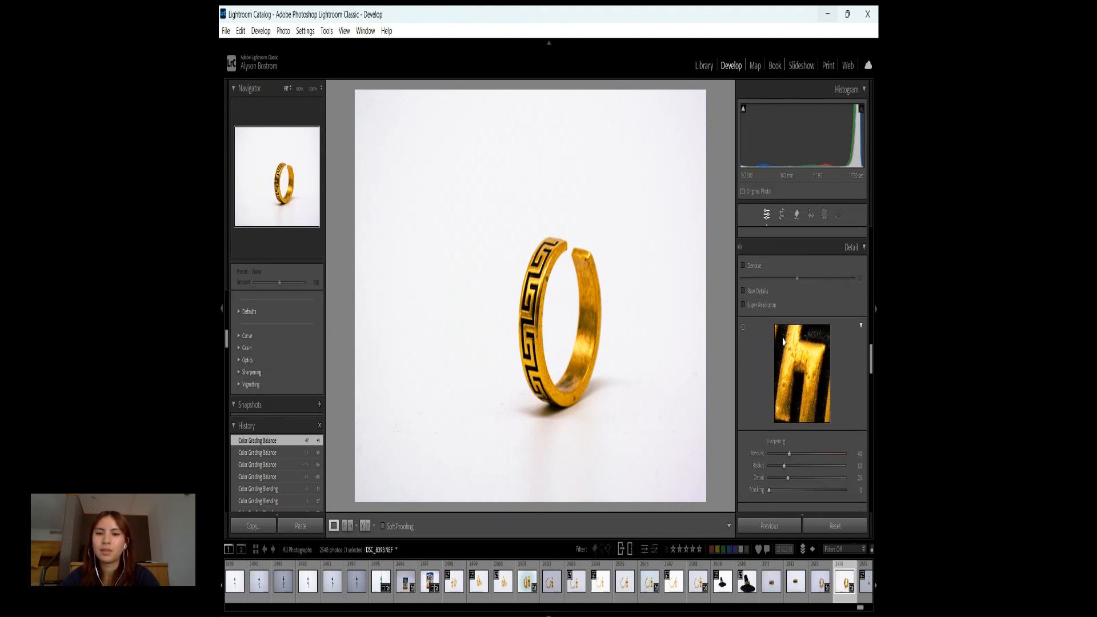
# - Test different sharpening amounts on the ring, up to the maximum of 150, and set the amount to 88
pyautogui.click(537, 312)
pyautogui.click(589, 291)
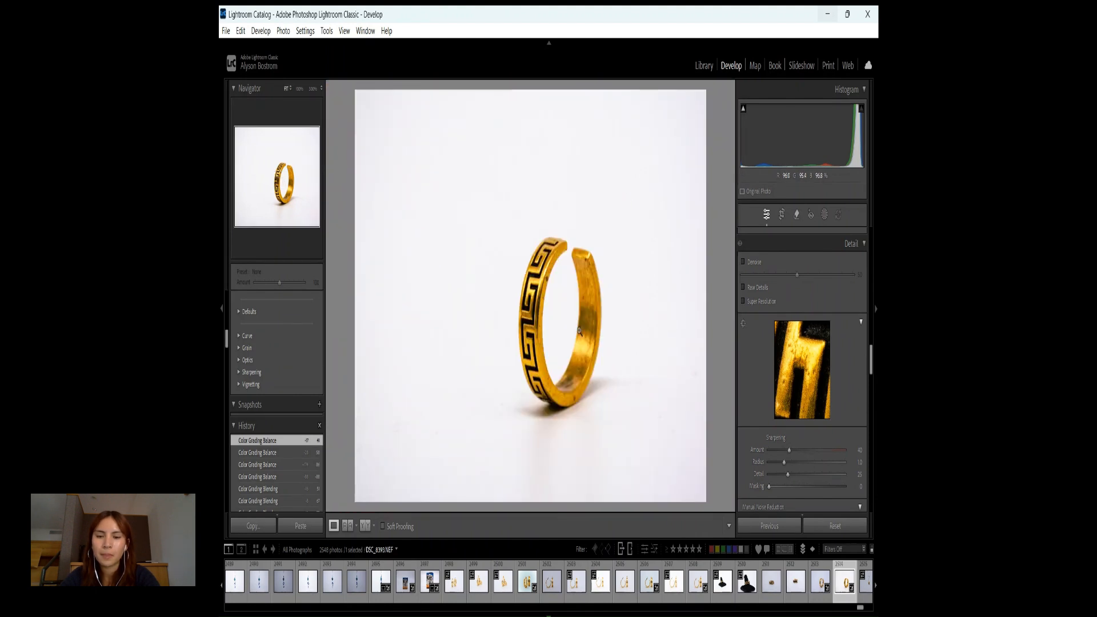
pyautogui.scroll(-2, 800, 371)
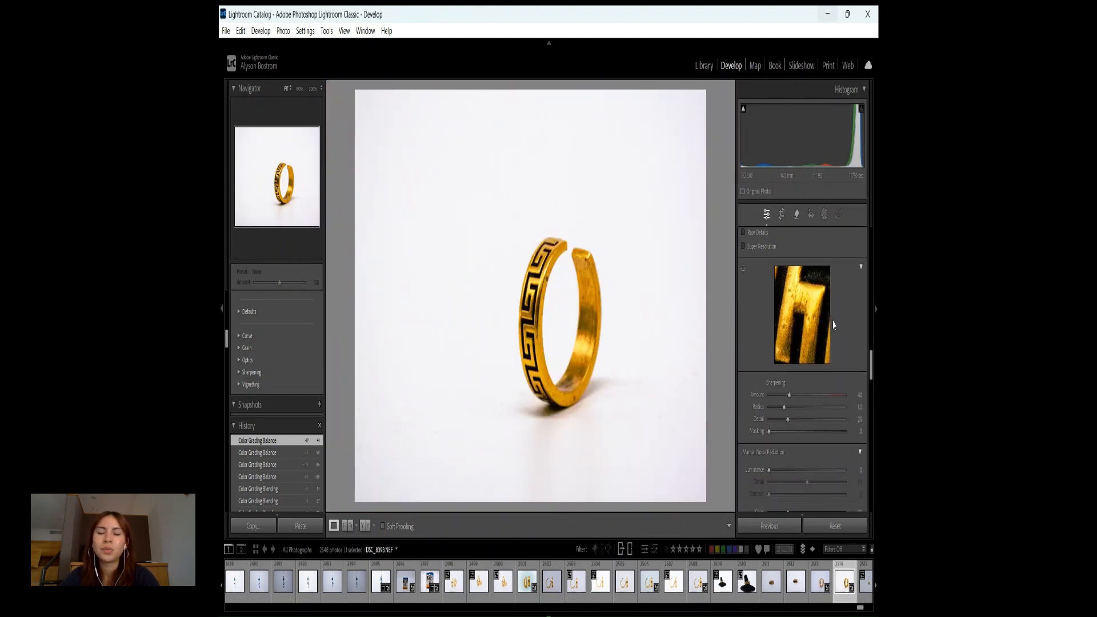
pyautogui.click(808, 398)
pyautogui.moveTo(812, 398); pyautogui.dragTo(813, 400)
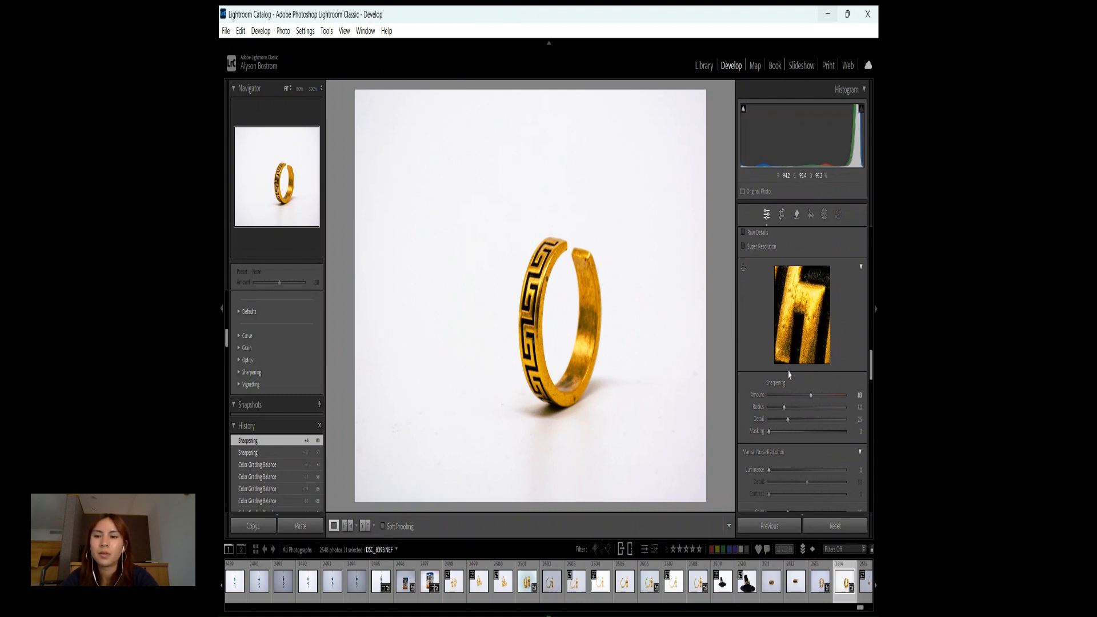
pyautogui.click(847, 400)
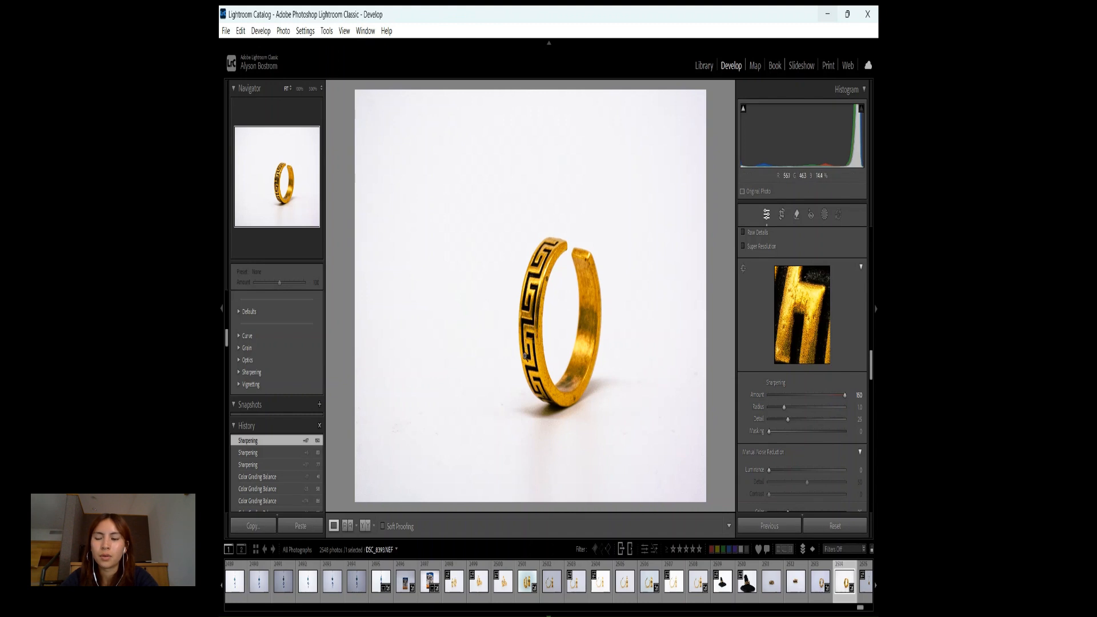
pyautogui.click(814, 400)
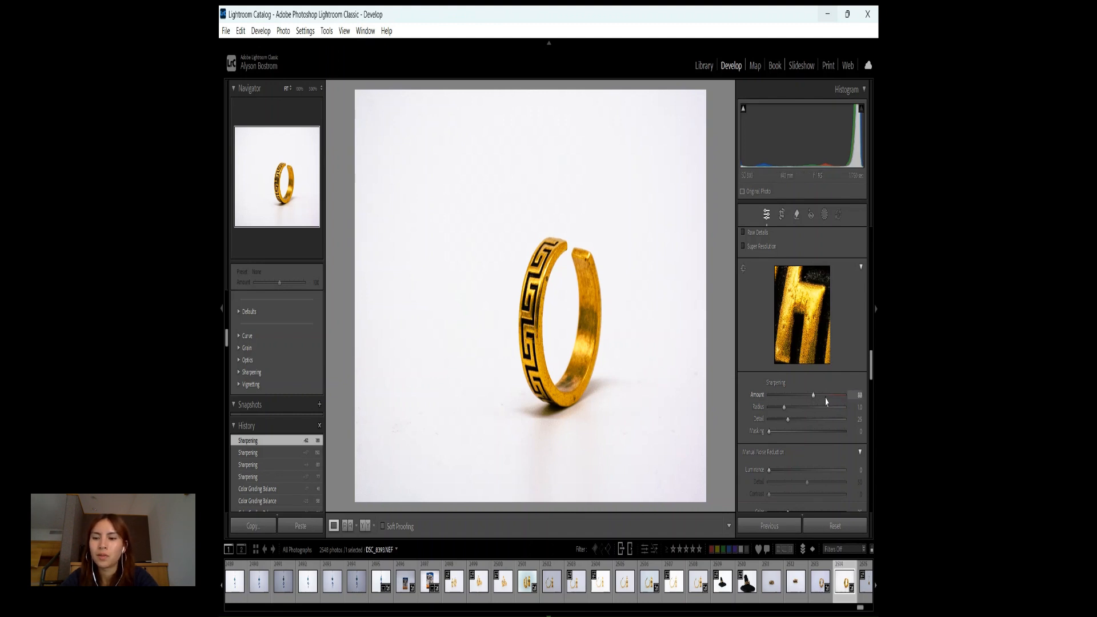
# - Set the sharpening masking to 50 after comparing it with a very low masking value
pyautogui.click(806, 434)
pyautogui.moveTo(805, 431); pyautogui.dragTo(773, 431)
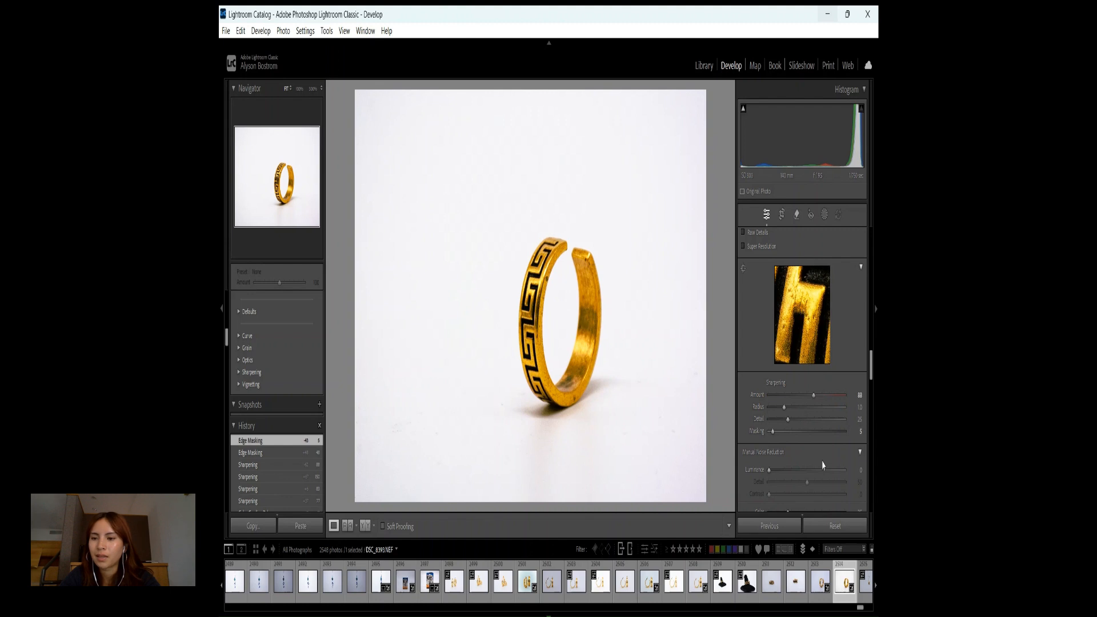
pyautogui.click(807, 433)
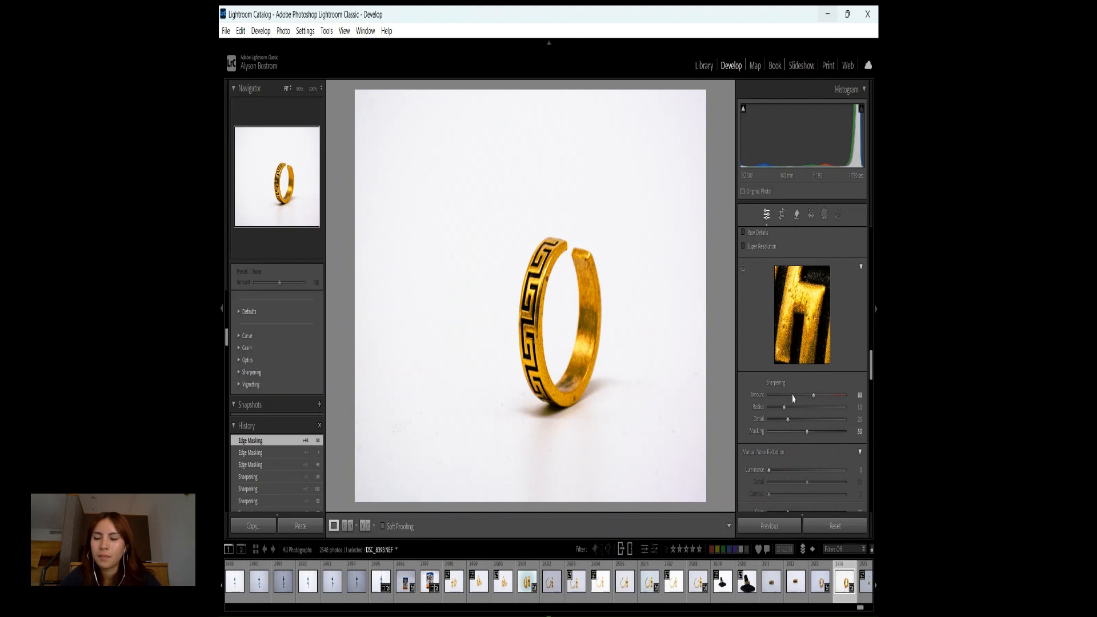
# - Test strong luminance noise reduction on a close-up of the ring's pattern, and set luminance to 18 and color to 57
pyautogui.scroll(-2, 817, 389)
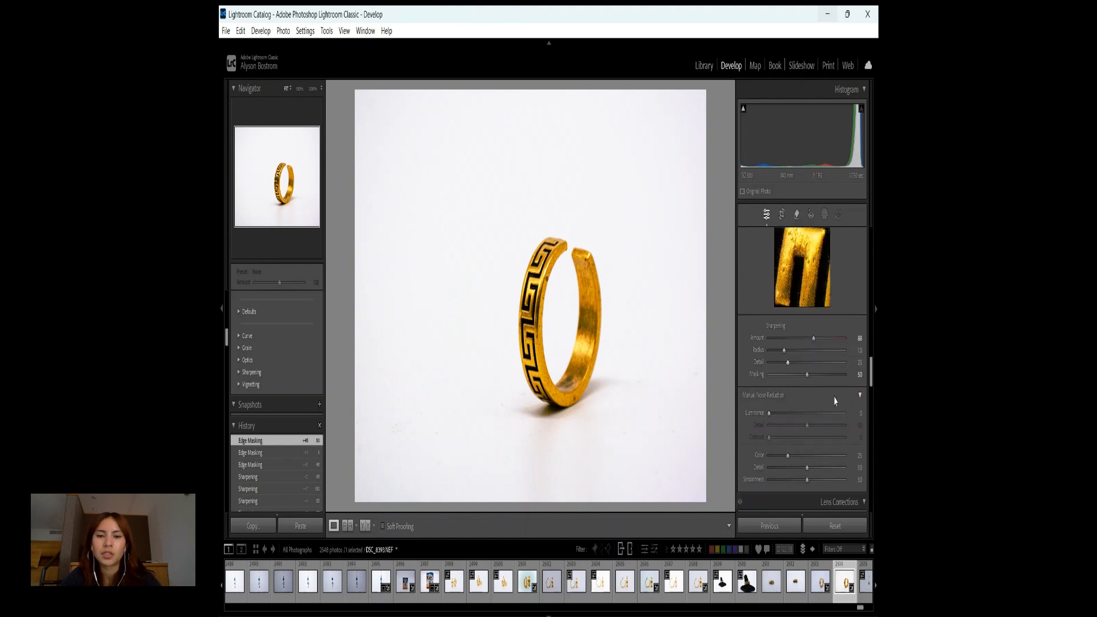
pyautogui.scroll(-2, 813, 368)
pyautogui.scroll(-1, 812, 368)
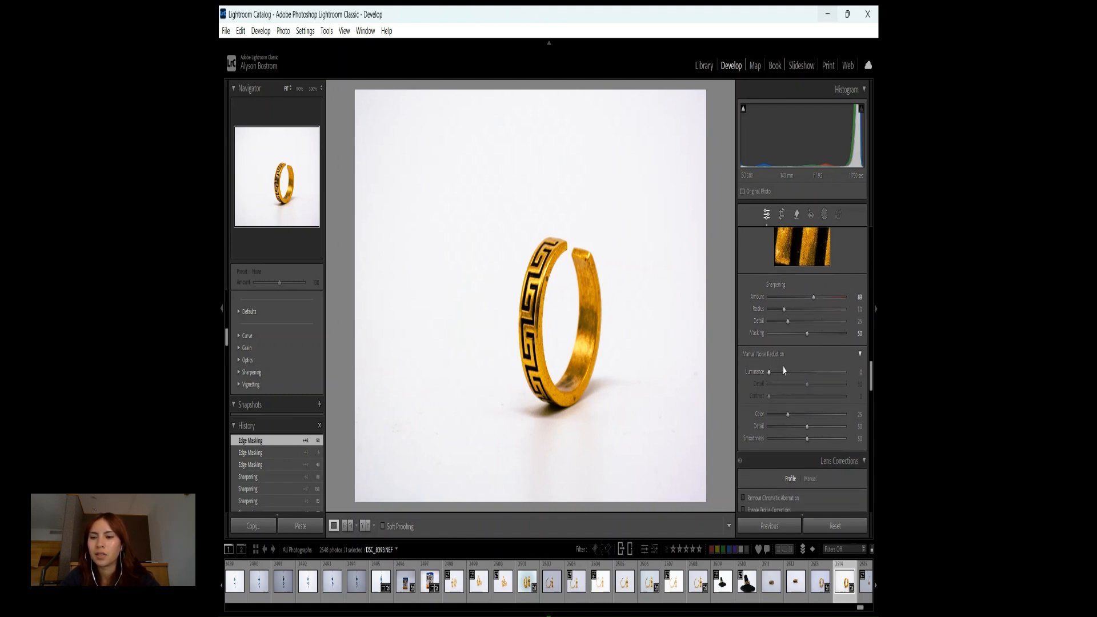
pyautogui.scroll(1, 806, 394)
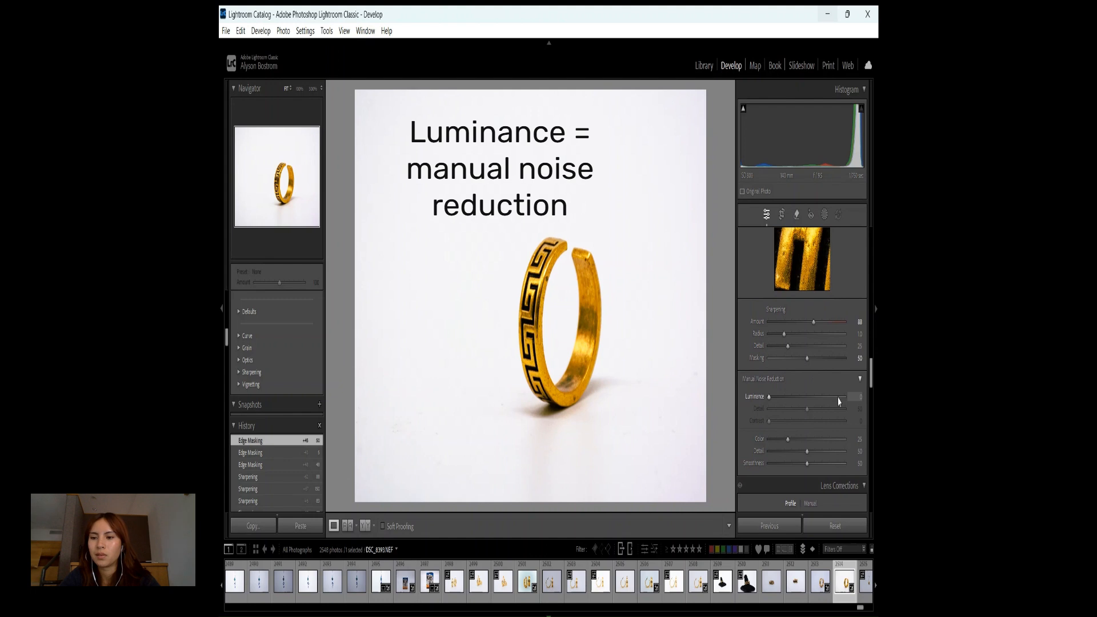
pyautogui.moveTo(838, 401); pyautogui.dragTo(838, 401)
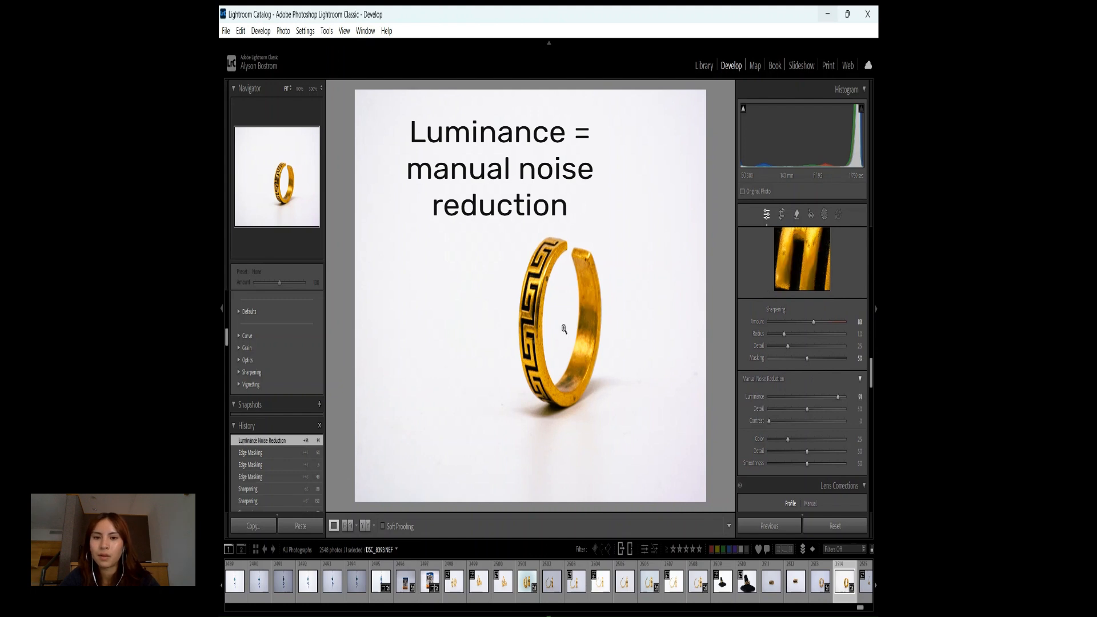
pyautogui.click(536, 298)
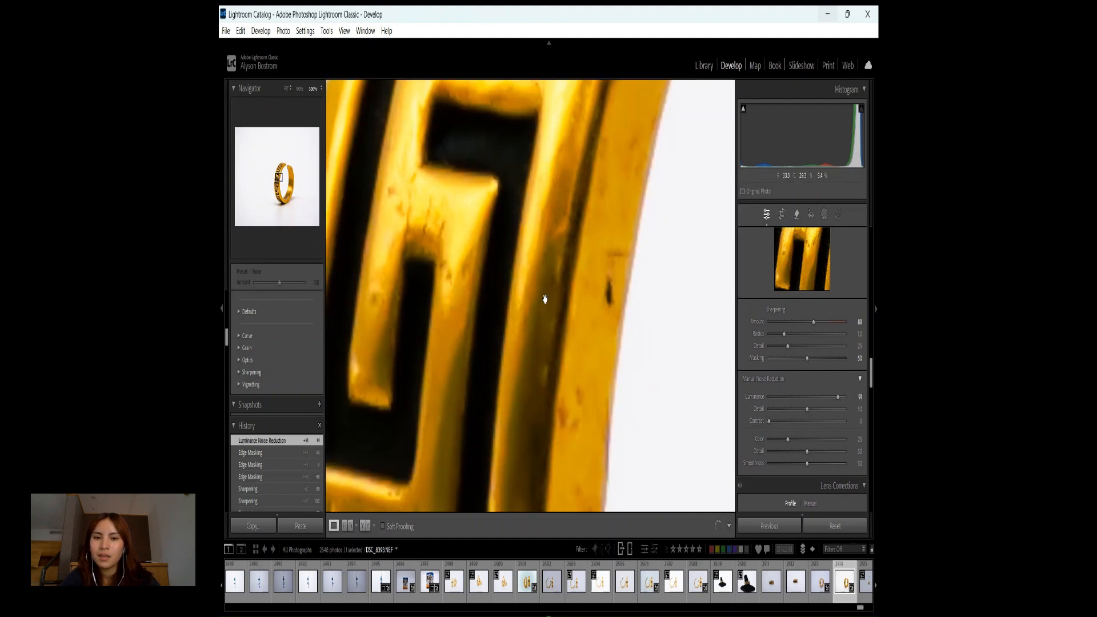
pyautogui.click(549, 300)
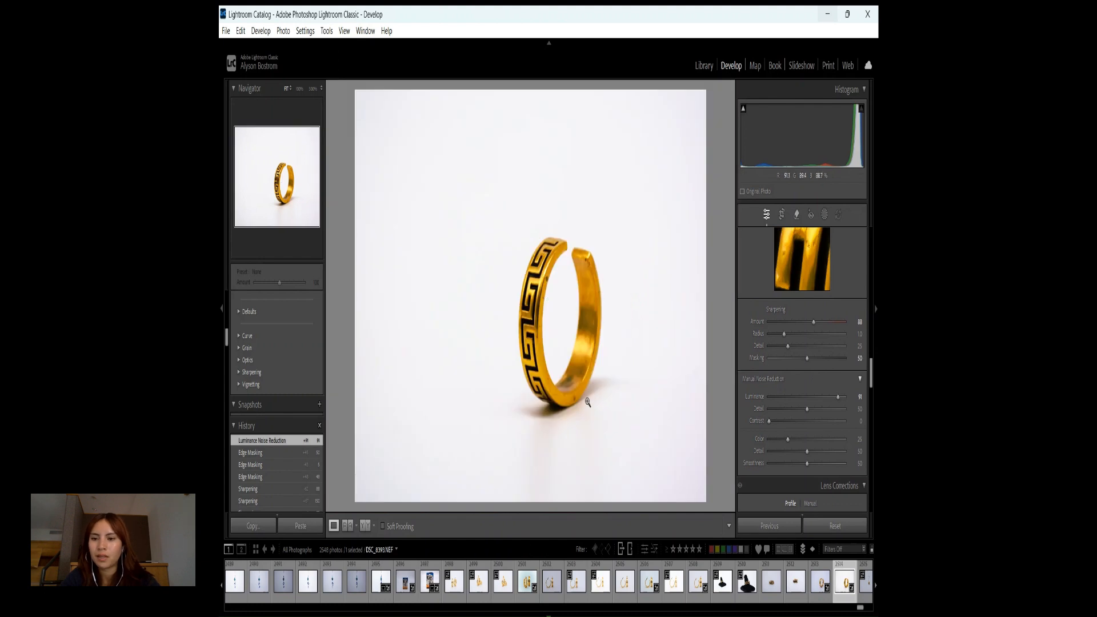
pyautogui.click(788, 396)
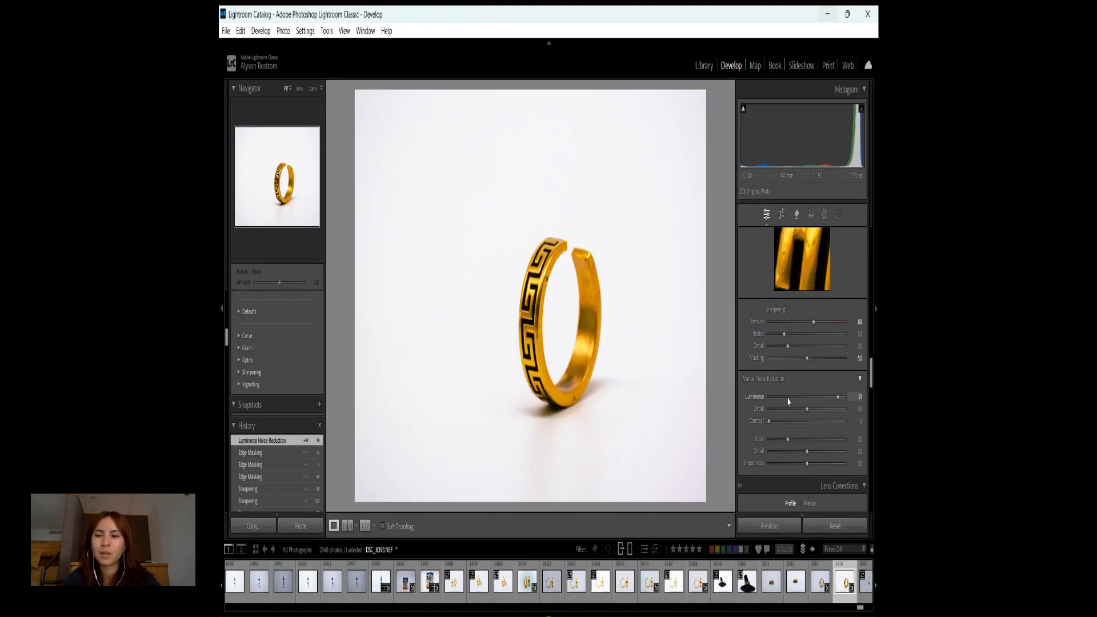
pyautogui.moveTo(788, 397); pyautogui.dragTo(794, 397)
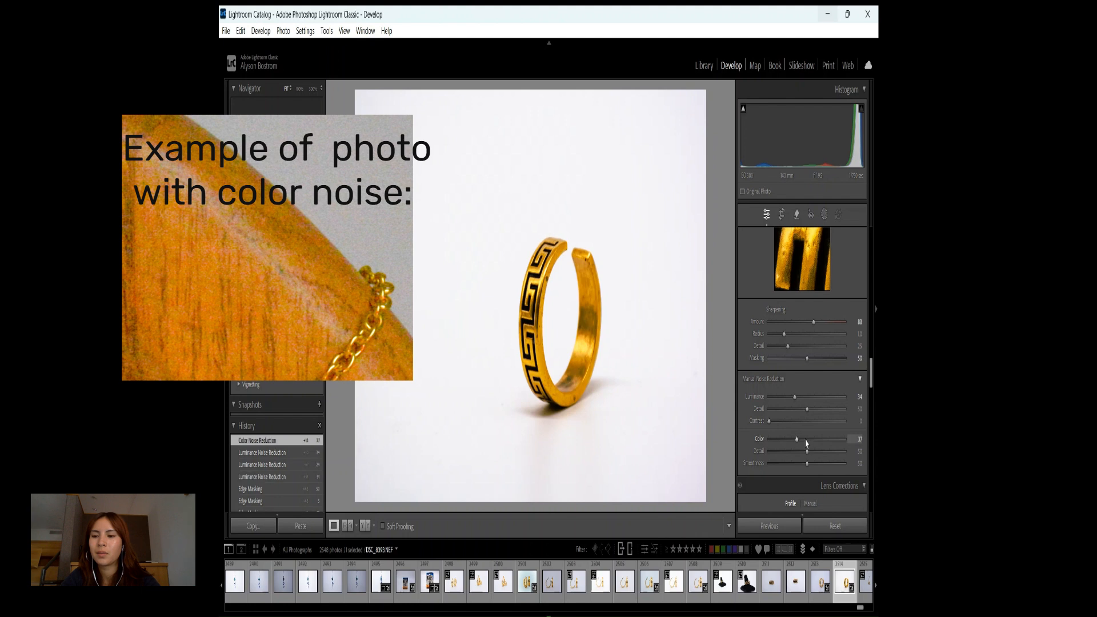
# - Remove chromatic aberration and enable the lens profile corrections for the ring photo
pyautogui.scroll(-5, 781, 371)
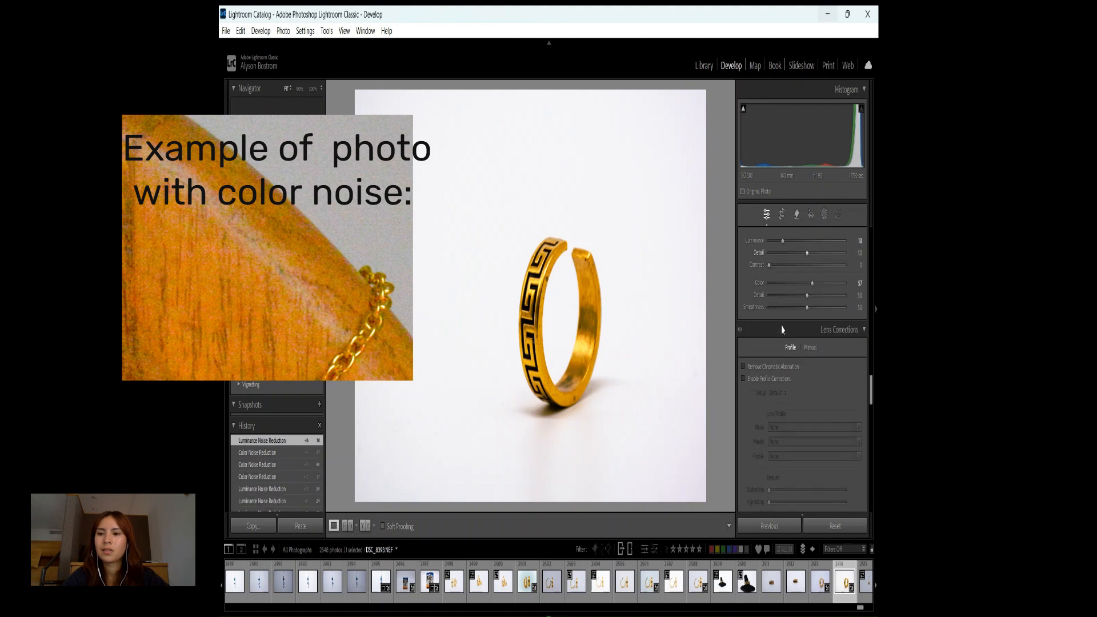
pyautogui.click(781, 379)
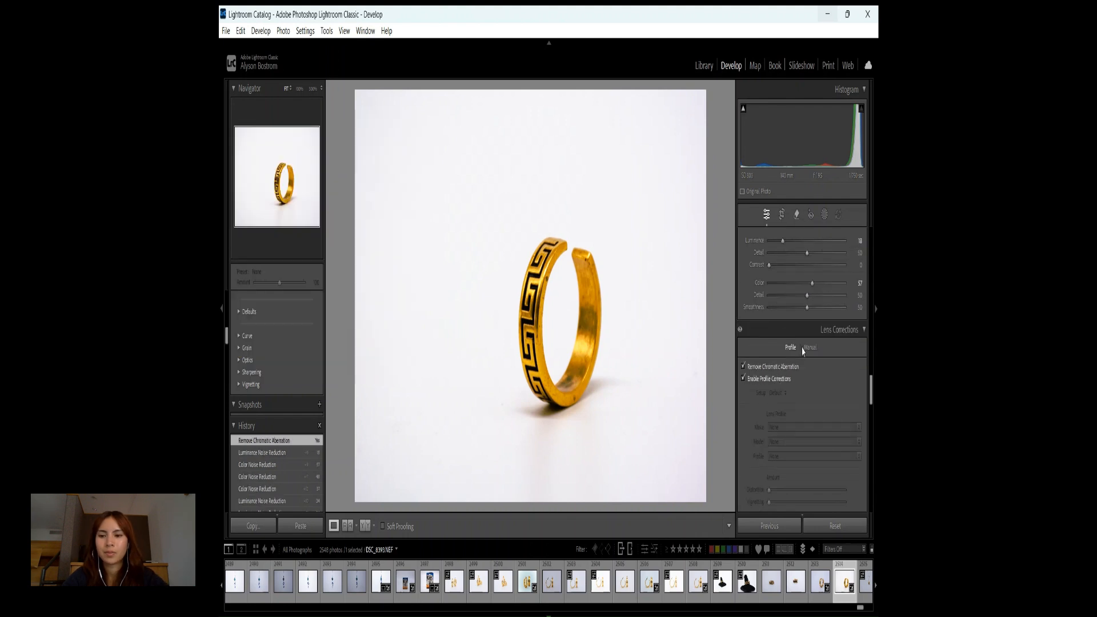
pyautogui.scroll(-1, 814, 399)
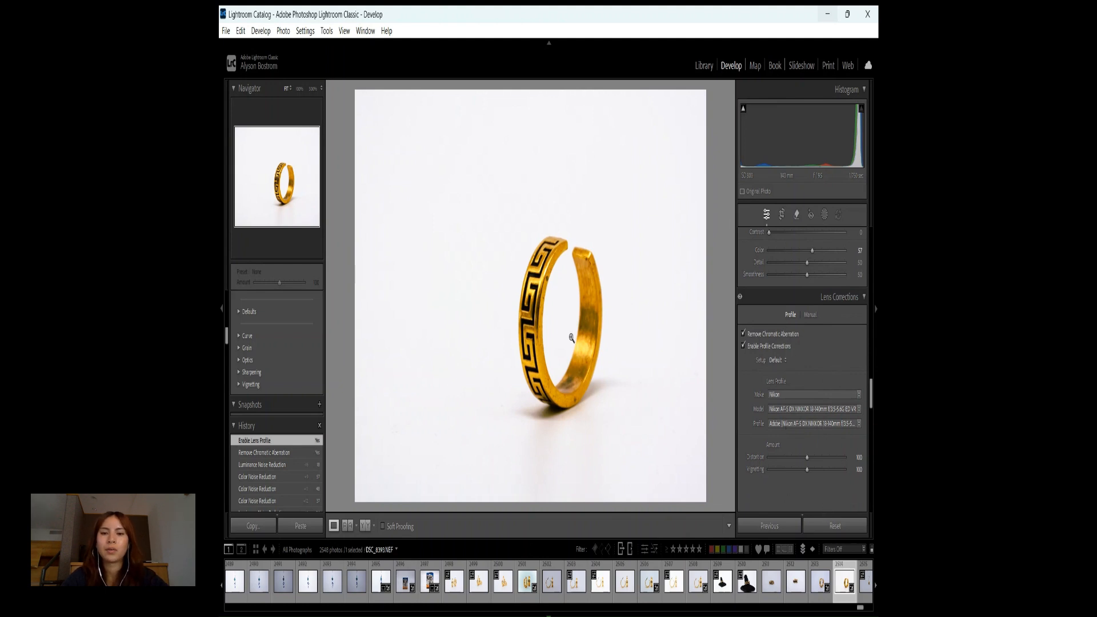
# - Inspect the ring's edges up close for color fringing and view the manual defringe settings
pyautogui.click(578, 366)
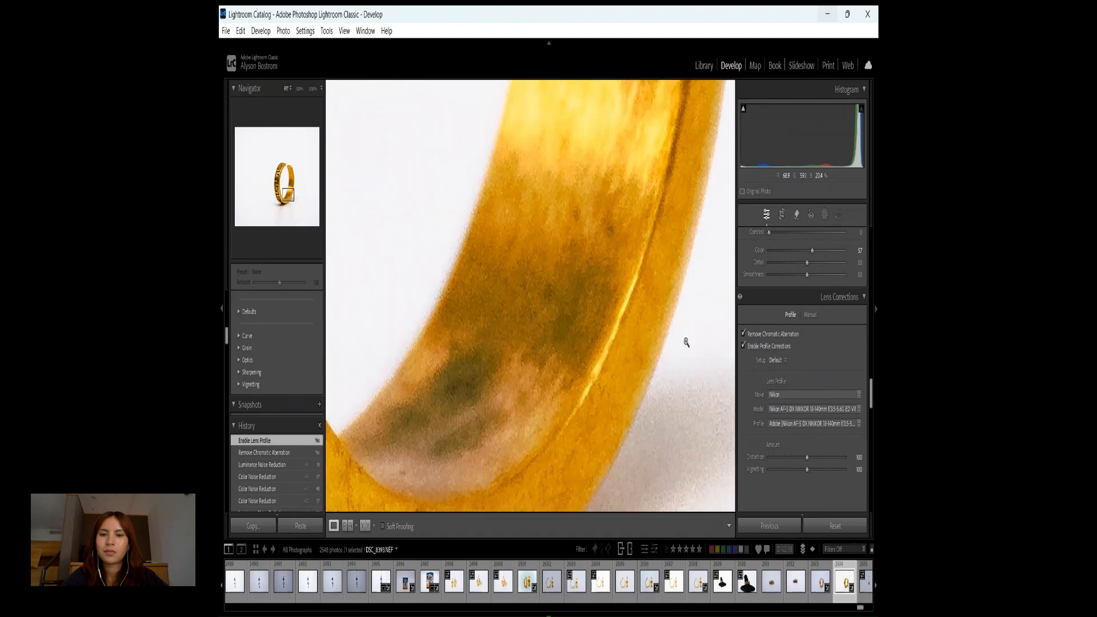
pyautogui.click(686, 342)
pyautogui.click(525, 273)
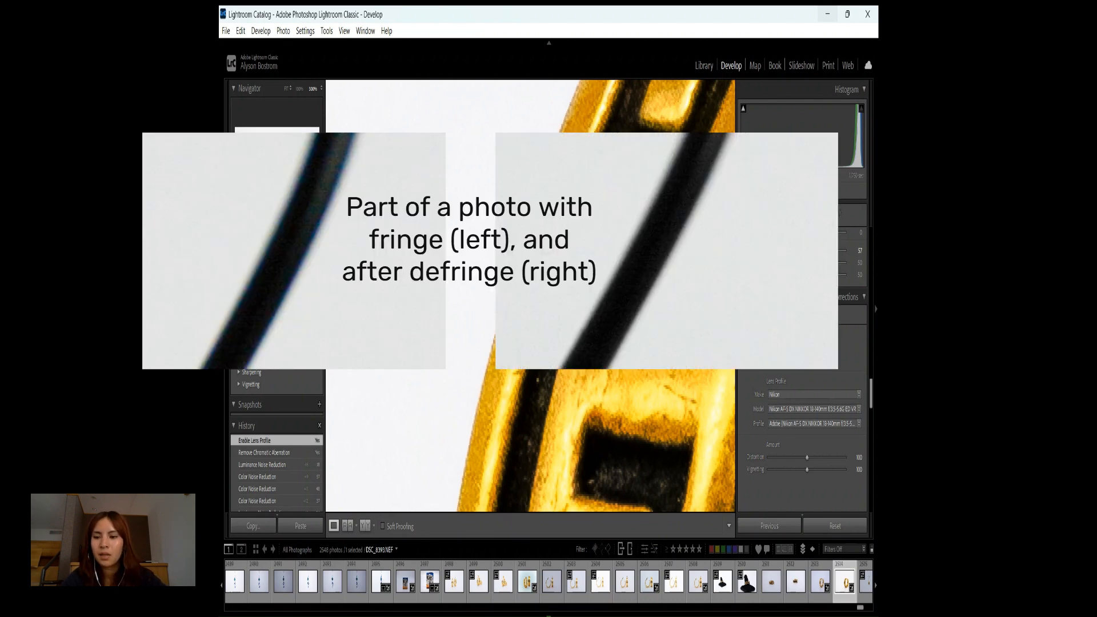
pyautogui.click(809, 315)
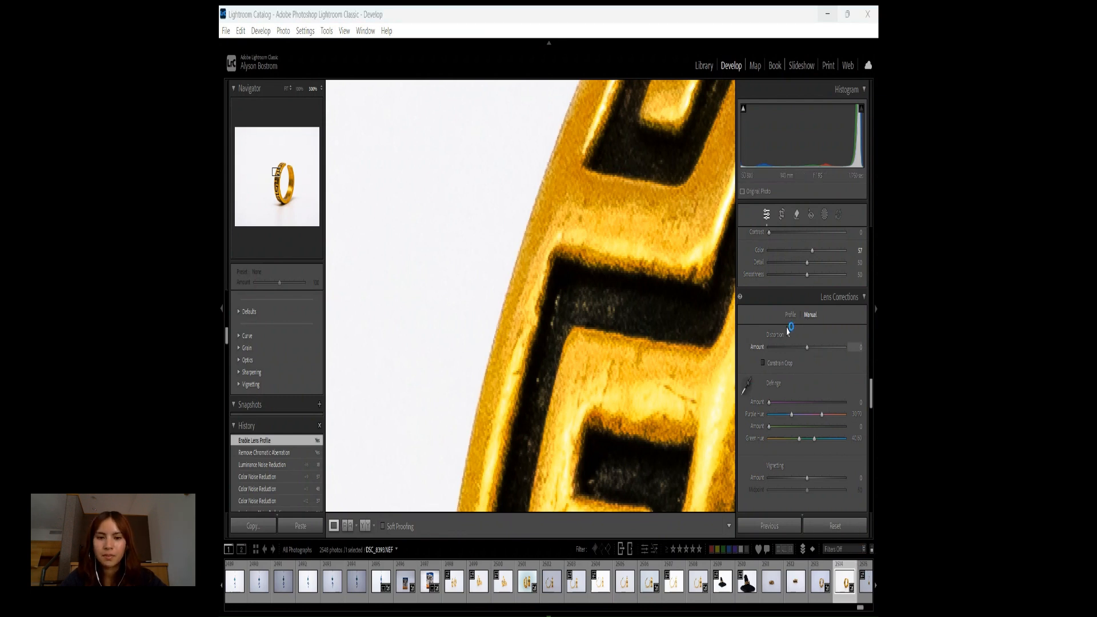
# - Apply the Auto Upright perspective correction to the photo in Transform
pyautogui.scroll(-2, 838, 316)
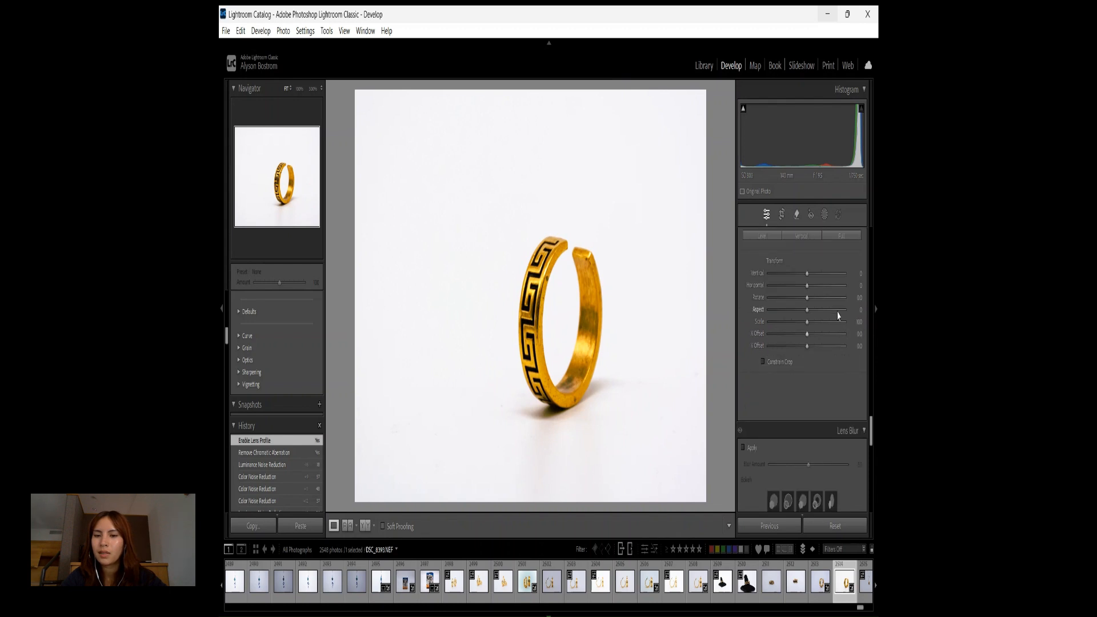
pyautogui.scroll(5, 838, 316)
pyautogui.scroll(-1, 839, 316)
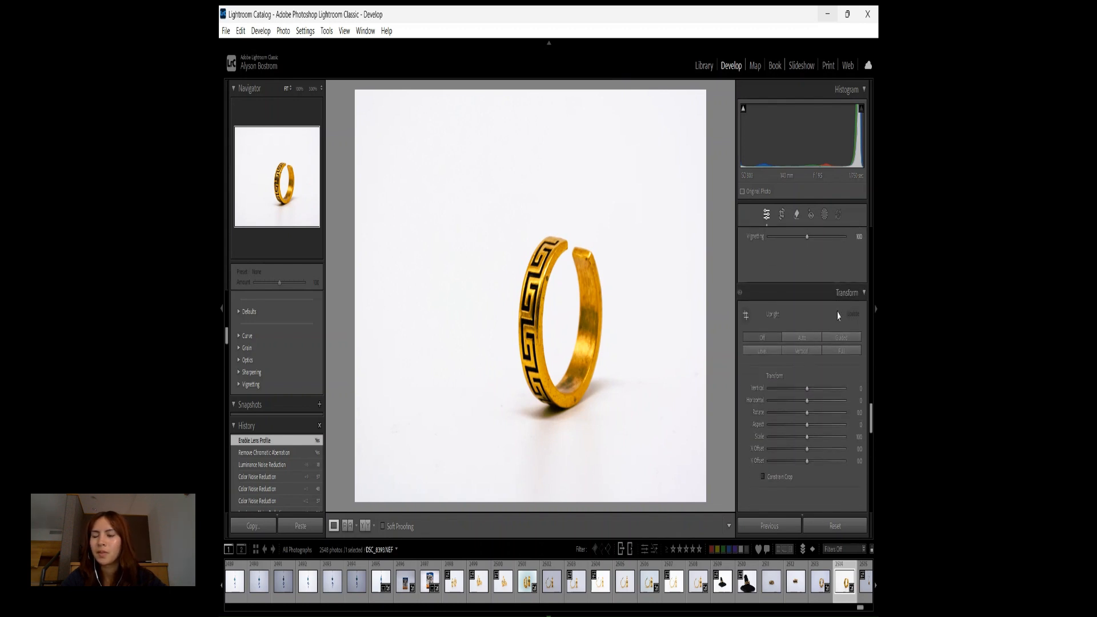
pyautogui.scroll(-1, 838, 316)
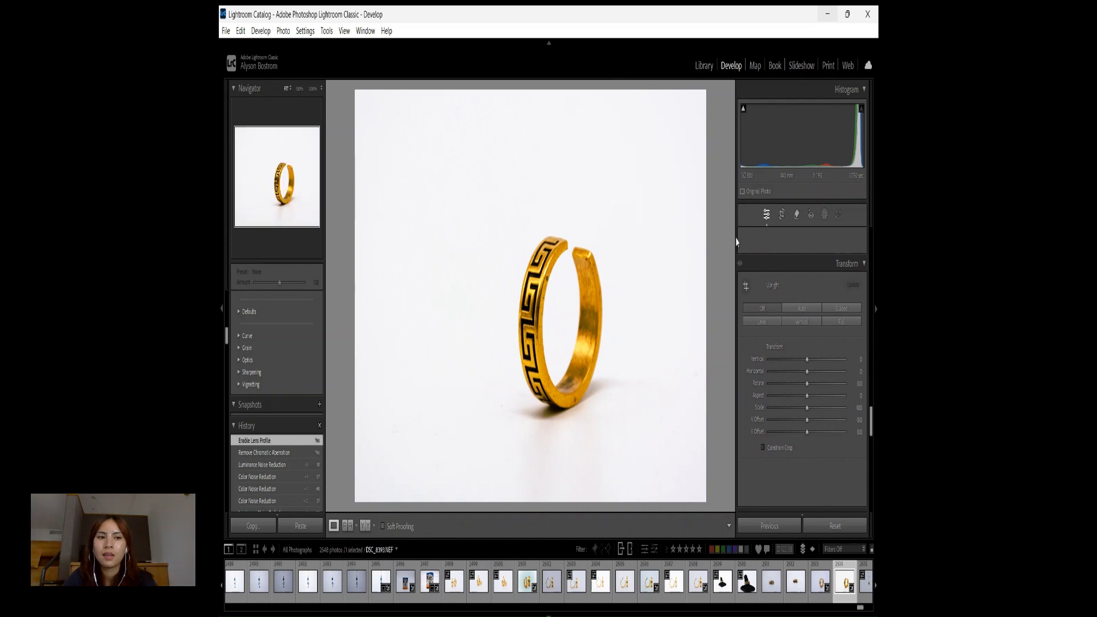
pyautogui.click(802, 310)
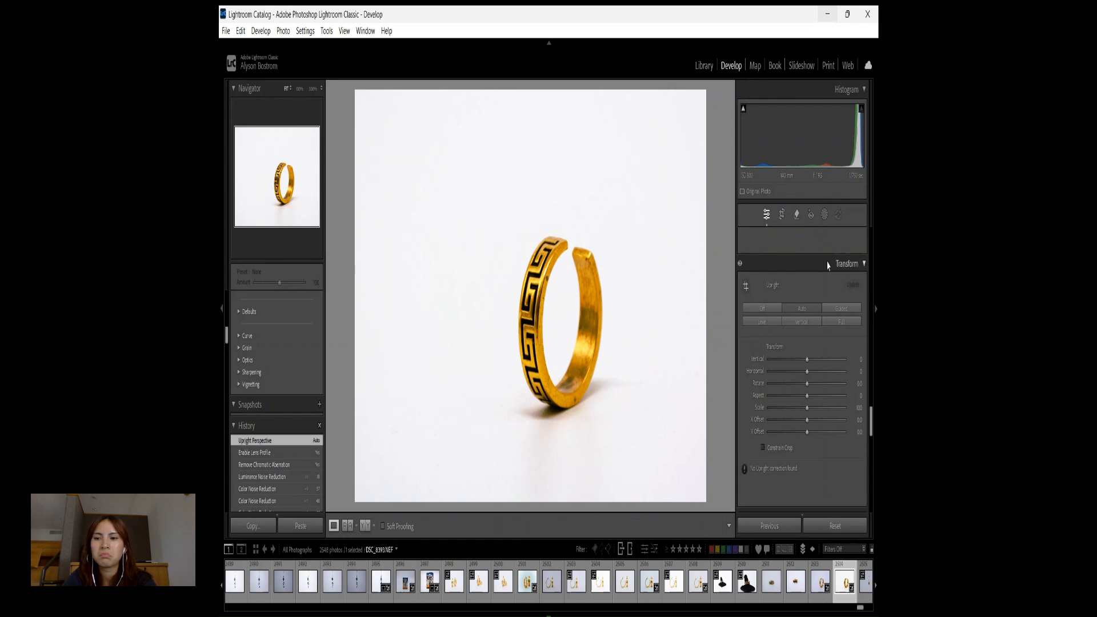
# - Set the Calibration hues to +10 for the red primary, -5 for the green primary and -4 for the blue primary
pyautogui.scroll(-3, 820, 274)
pyautogui.scroll(-15, 821, 280)
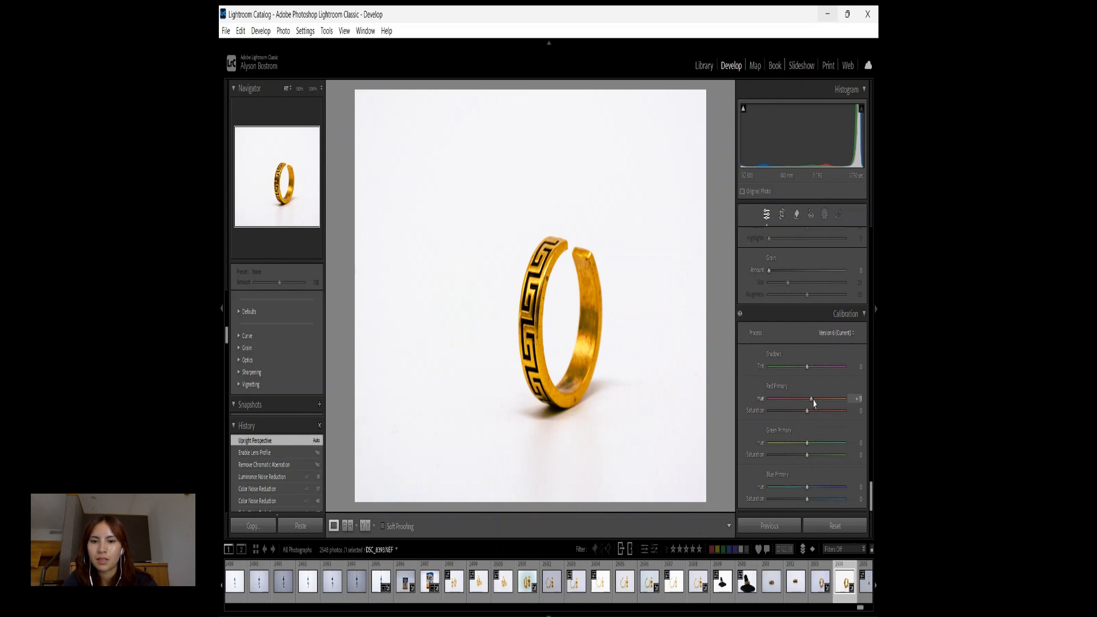
pyautogui.moveTo(808, 404); pyautogui.dragTo(807, 464)
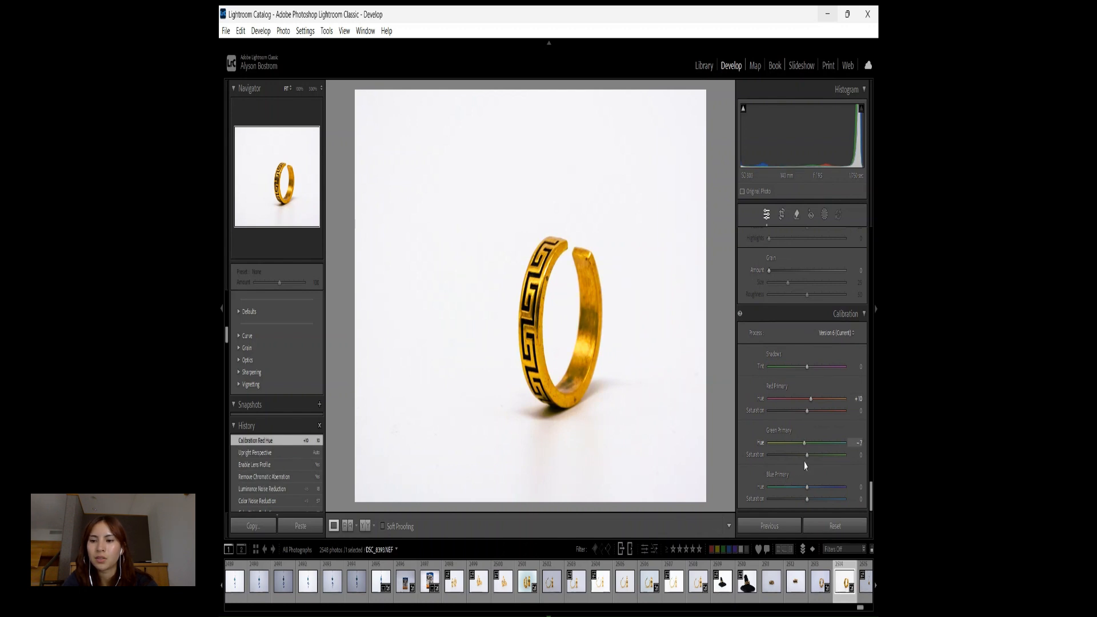
pyautogui.moveTo(805, 466); pyautogui.dragTo(806, 466)
pyautogui.moveTo(807, 487)
pyautogui.mouseDown()
pyautogui.moveTo(844, 488)
pyautogui.moveTo(804, 500)
pyautogui.mouseUp()
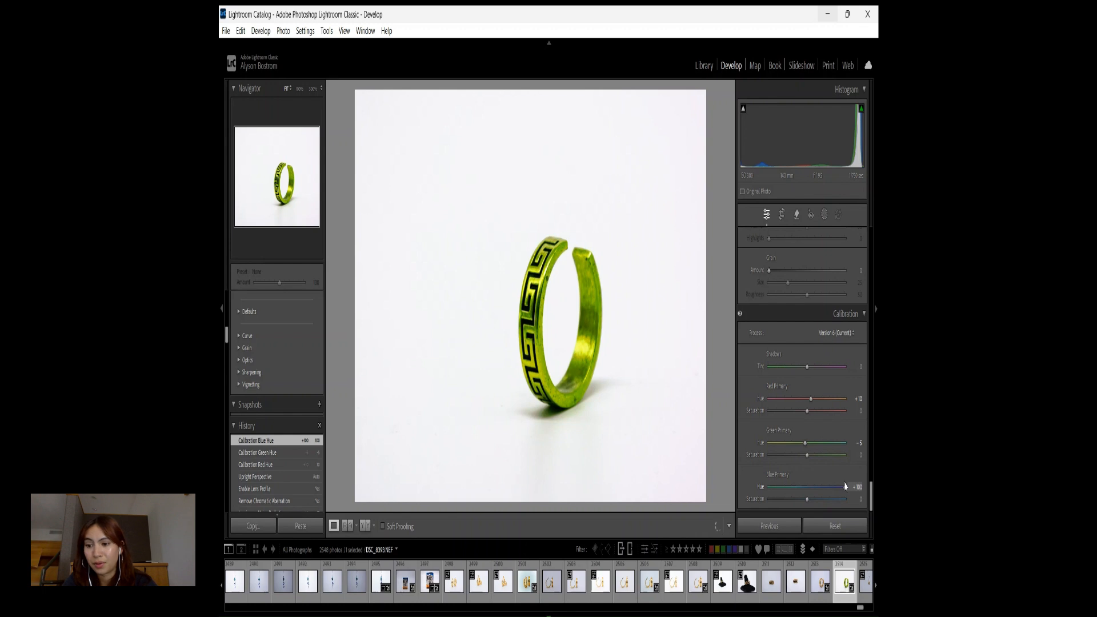
pyautogui.moveTo(845, 486); pyautogui.dragTo(805, 498)
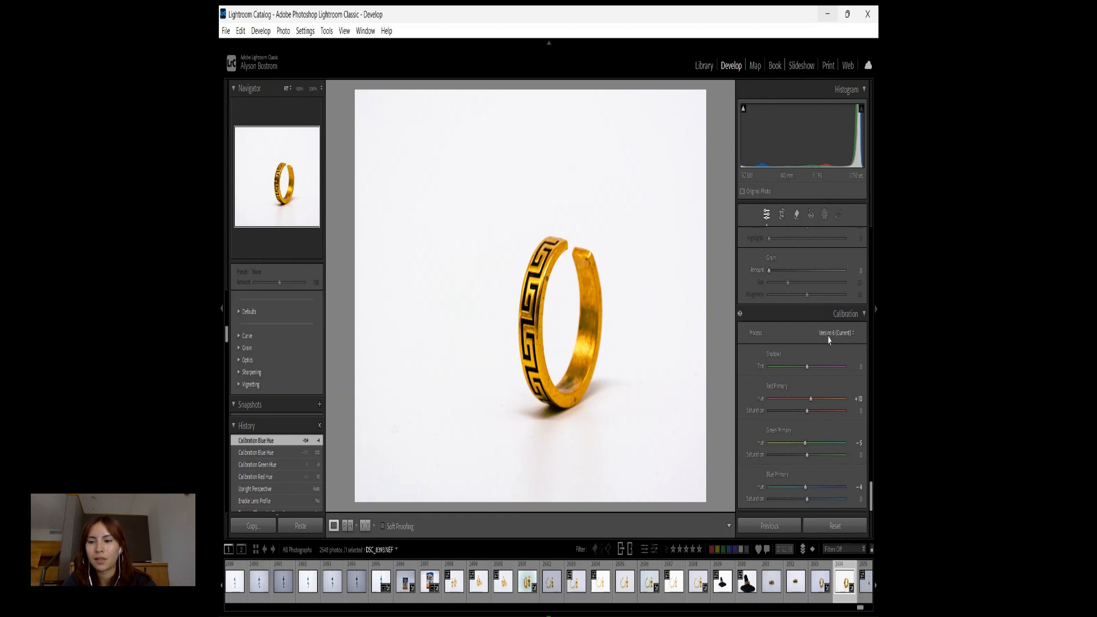
# - Start the Crop & Straighten tool and cycle through its composition guide overlays to the rule-of-thirds grid
pyautogui.scroll(6, 846, 336)
pyautogui.click(782, 216)
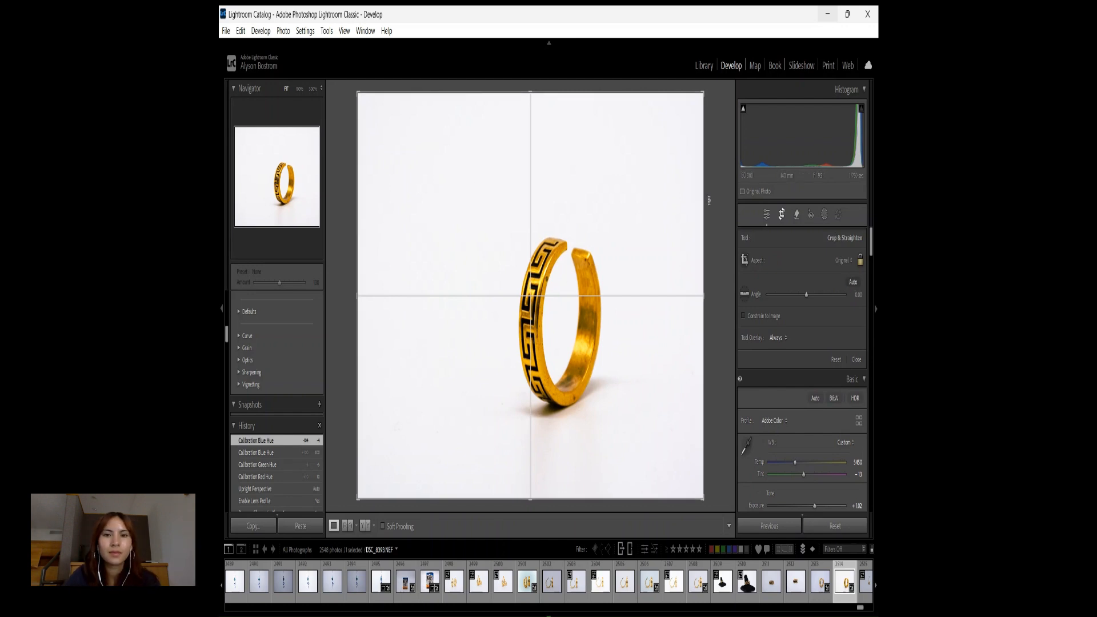
pyautogui.press('o')
pyautogui.press('o')
pyautogui.press('o')
pyautogui.press('o')
pyautogui.press('o')
pyautogui.press('o')
pyautogui.press('o')
pyautogui.press('o')
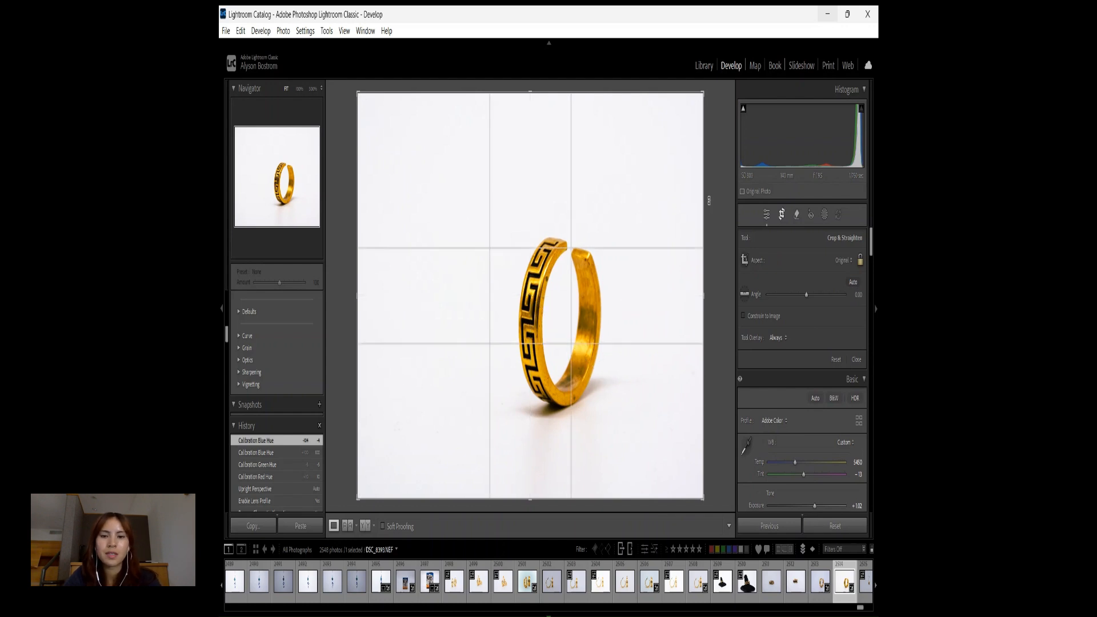
pyautogui.press('o')
pyautogui.press('o')
pyautogui.press('o')
pyautogui.press('o')
pyautogui.press('o')
pyautogui.press('o')
pyautogui.press('o')
pyautogui.press('o')
pyautogui.press('o')
pyautogui.press('o')
pyautogui.press('o')
pyautogui.press('o')
pyautogui.press('o')
pyautogui.press('o')
pyautogui.press('o')
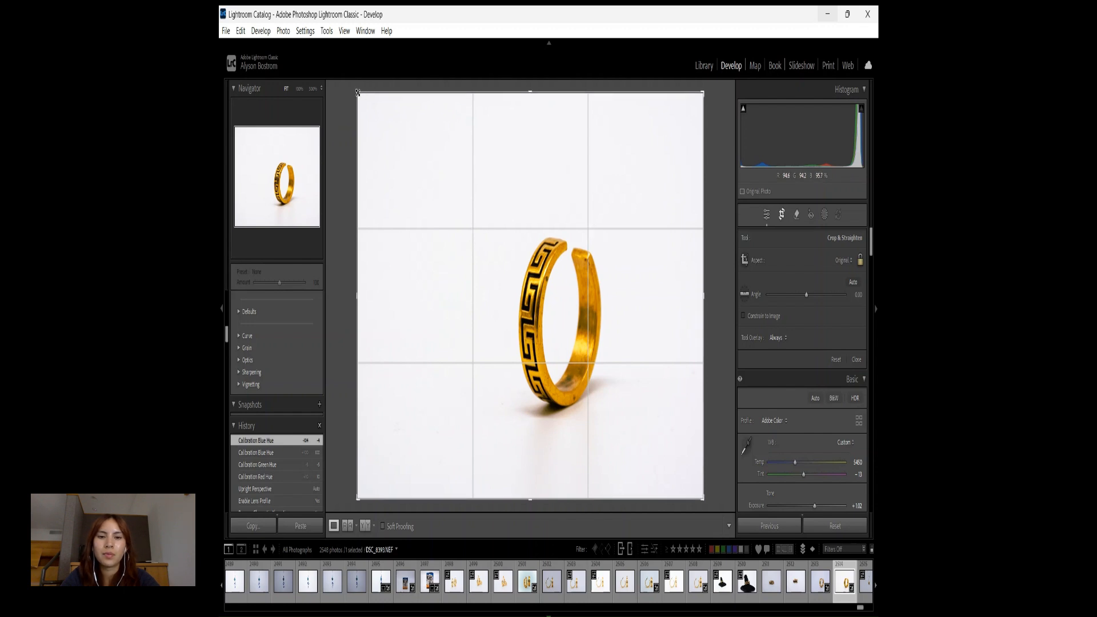
# - Try a slightly tighter crop around the ring, restore the full frame and leave the crop tool
pyautogui.moveTo(358, 93); pyautogui.dragTo(391, 108)
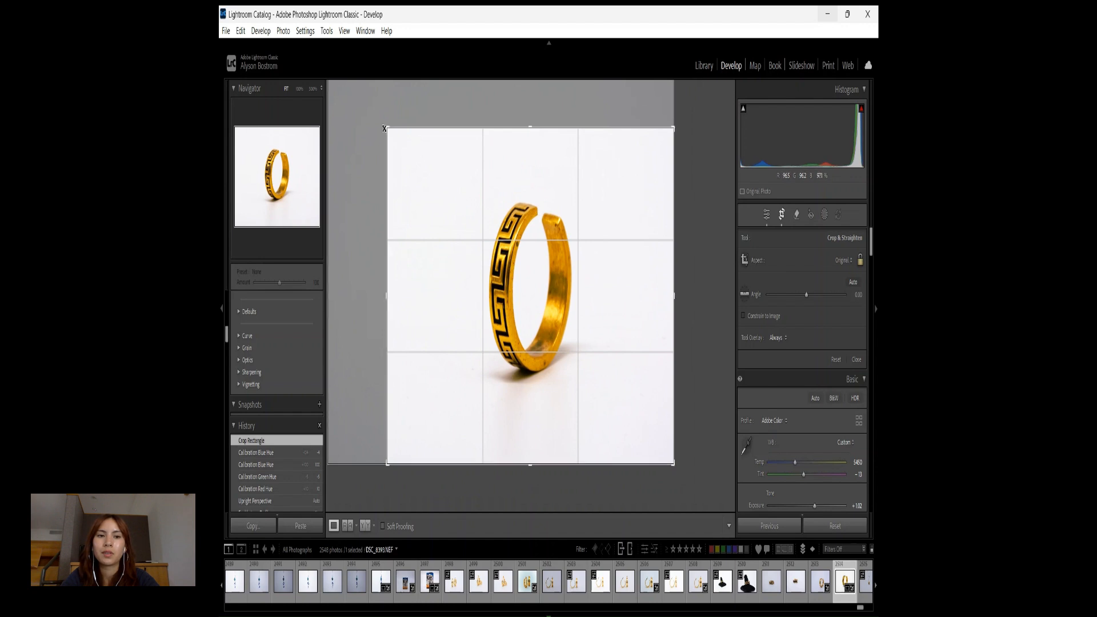
pyautogui.moveTo(387, 128); pyautogui.dragTo(380, 119)
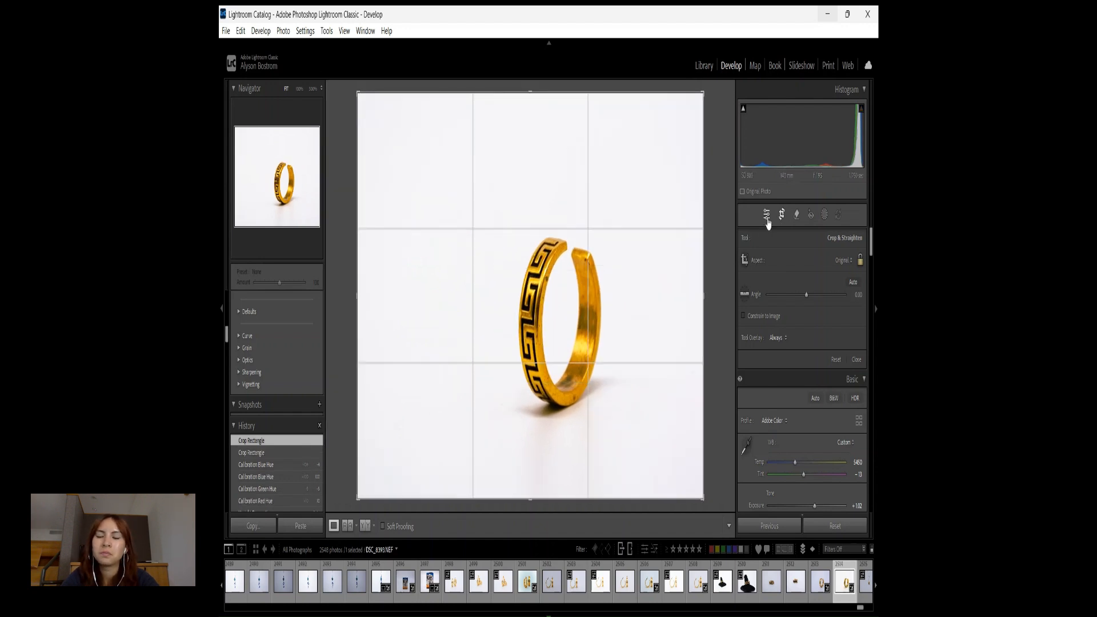
pyautogui.click(766, 215)
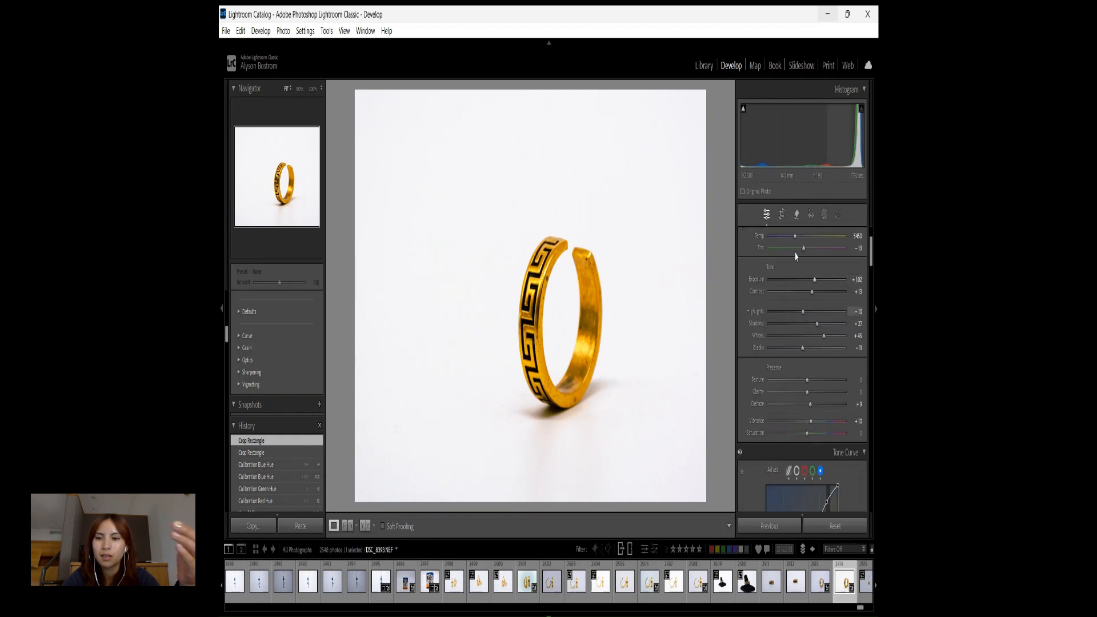
# - Review the Basic adjustments and inspect the edited ring up close
pyautogui.scroll(3, 796, 259)
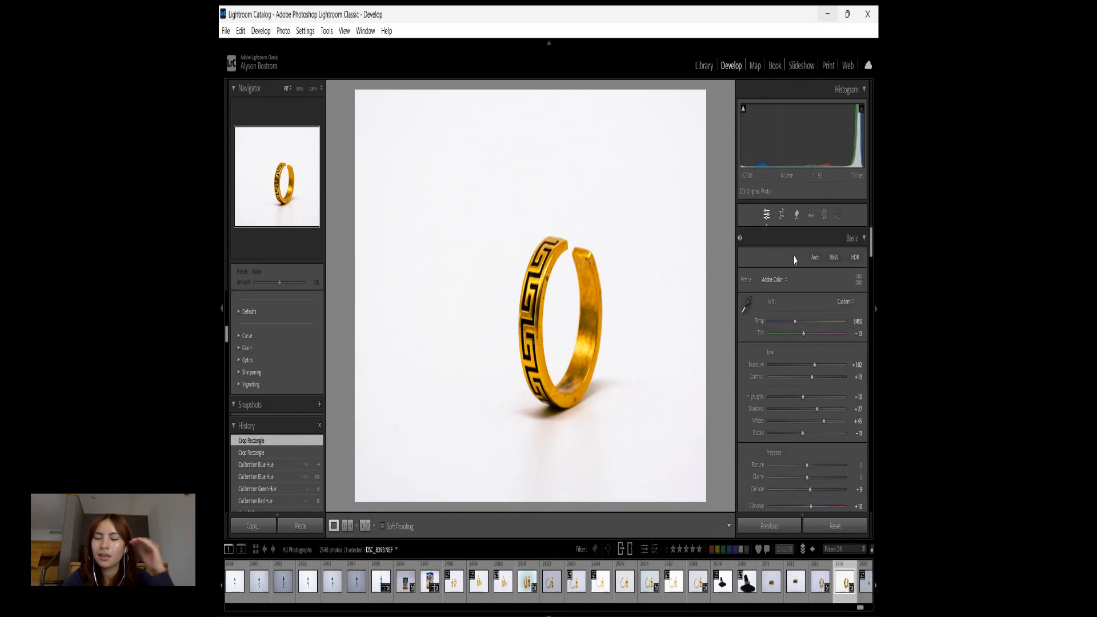
pyautogui.click(550, 278)
pyautogui.click(570, 274)
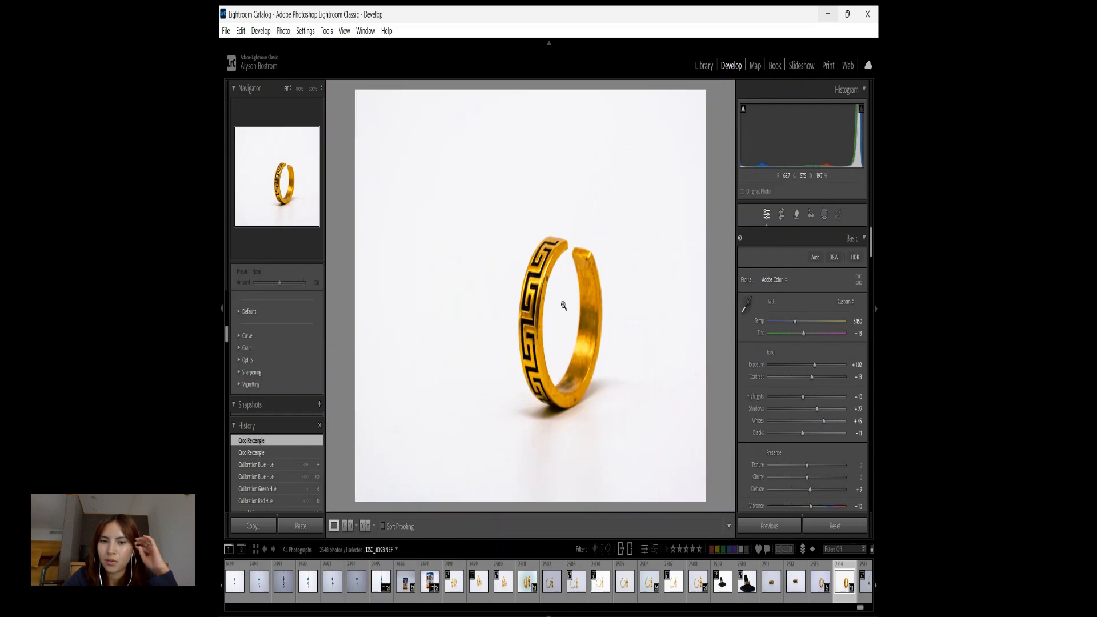